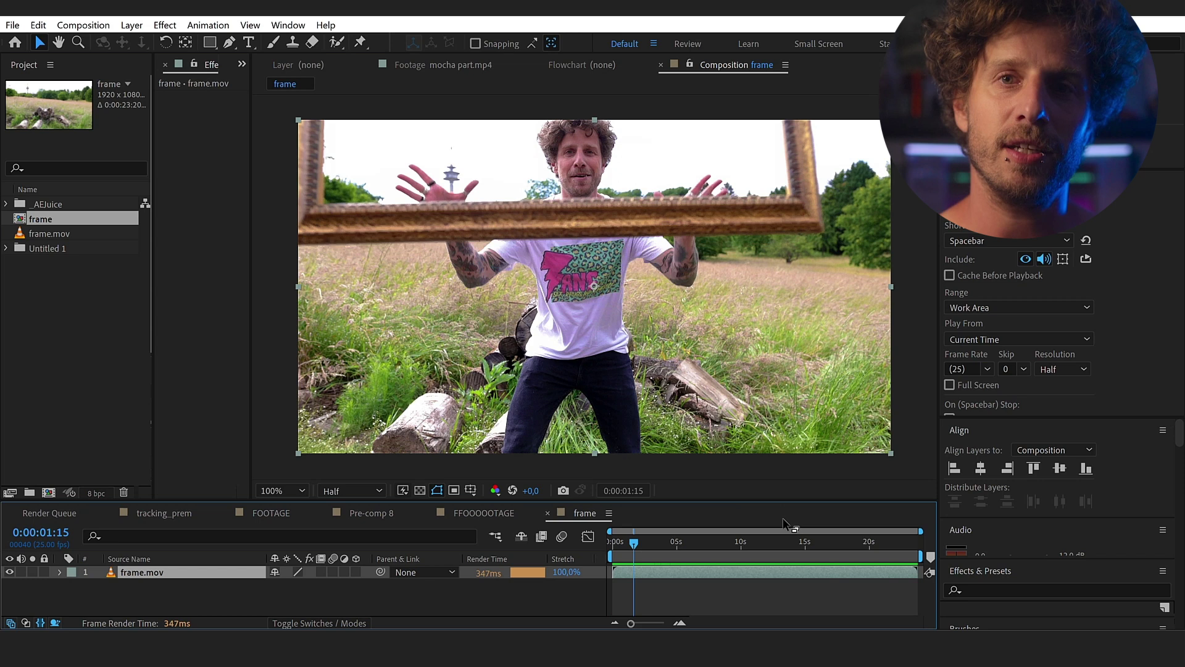
Step: Duplicate frame.mov twice and freeze the top copy where the frame floats mid-air
{"action": "left_click_drag", "start_coordinate": [634, 546], "coordinate": [760, 577]}
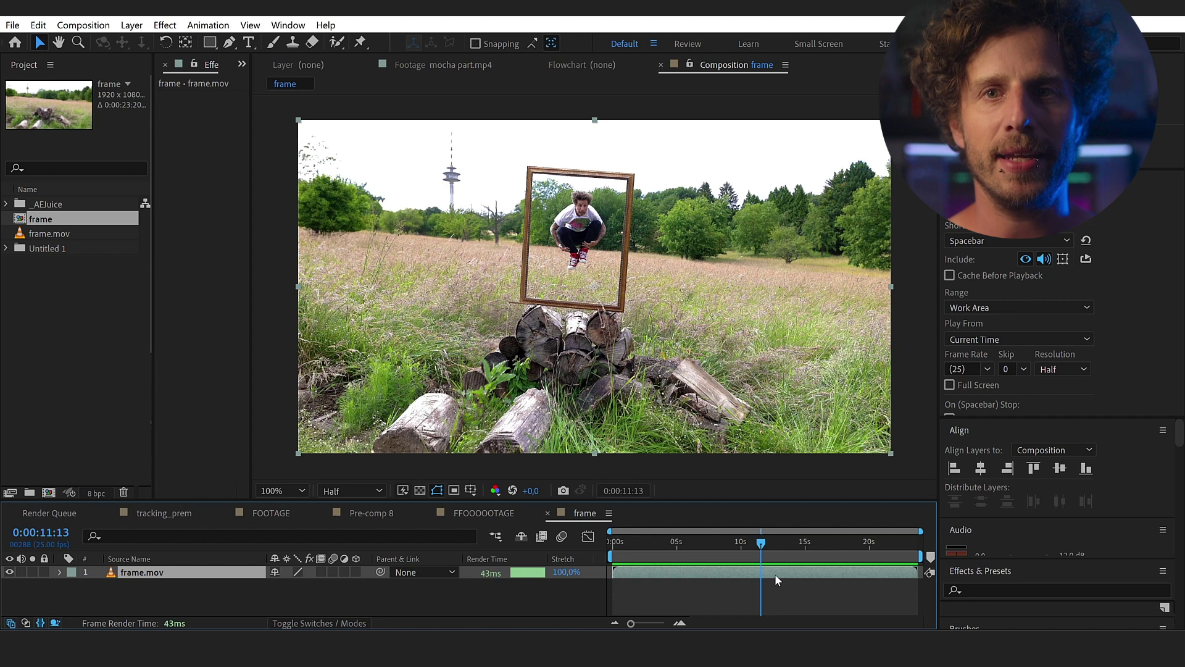
{"action": "key", "text": "ctrl+d"}
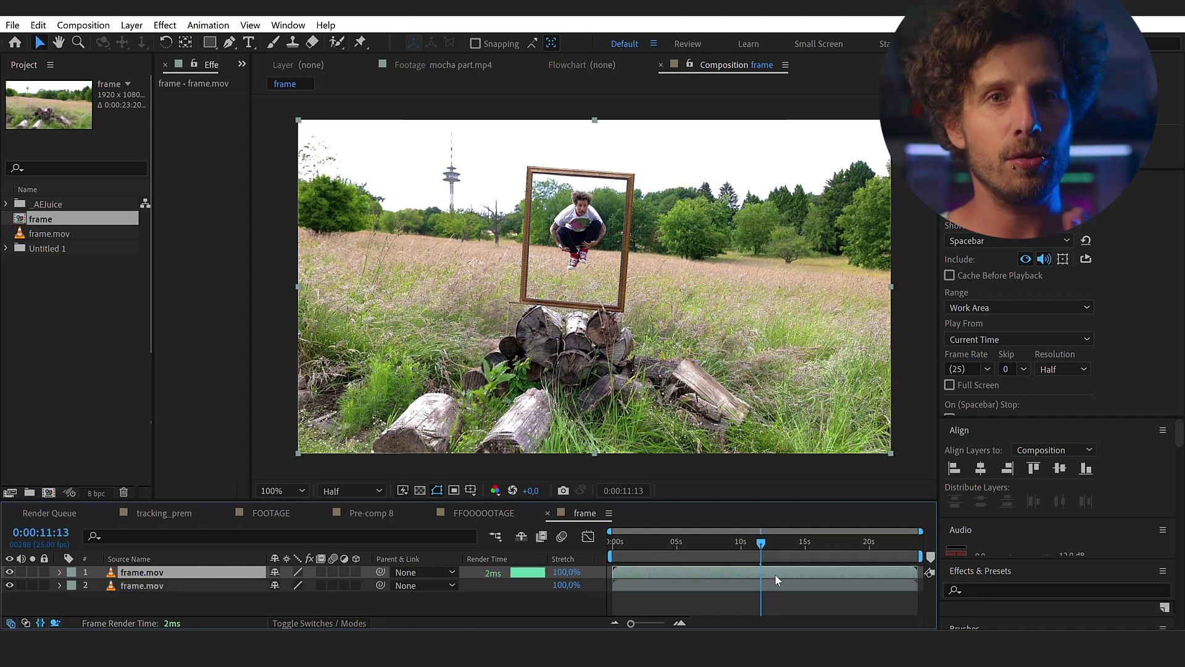
{"action": "key", "text": "ctrl+shift+d"}
{"action": "key", "text": "ctrl+alt+t"}
Step: Mask around the picture frame's corners at full resolution
{"action": "key", "text": "period"}
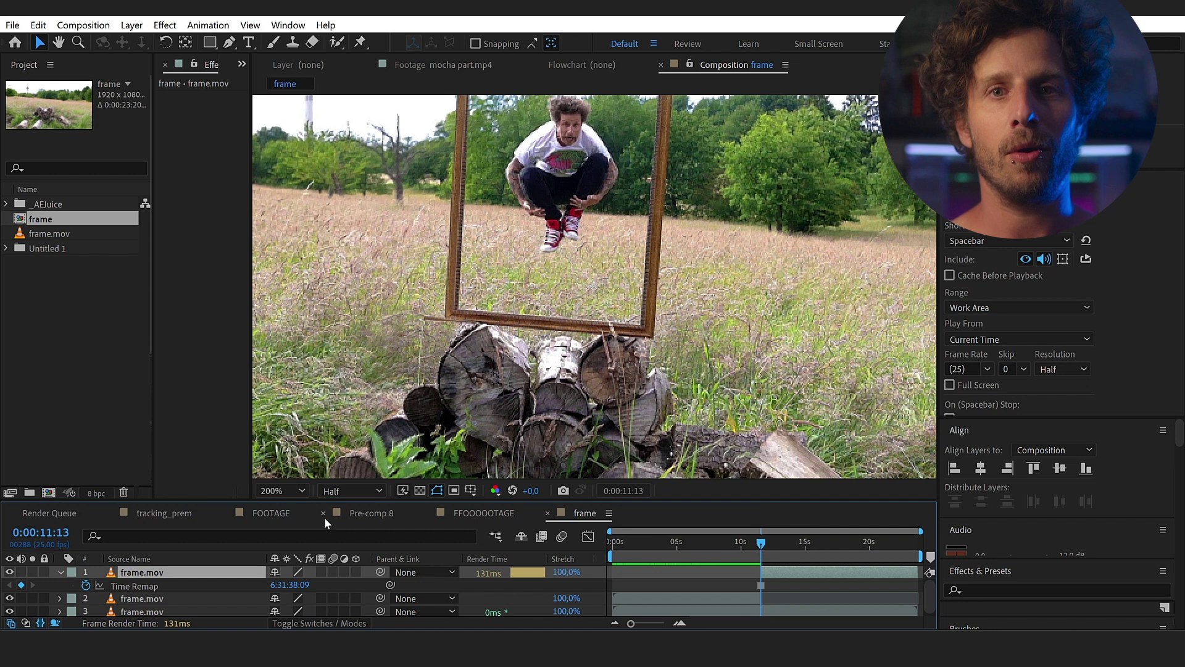
{"action": "left_click", "coordinate": [360, 529]}
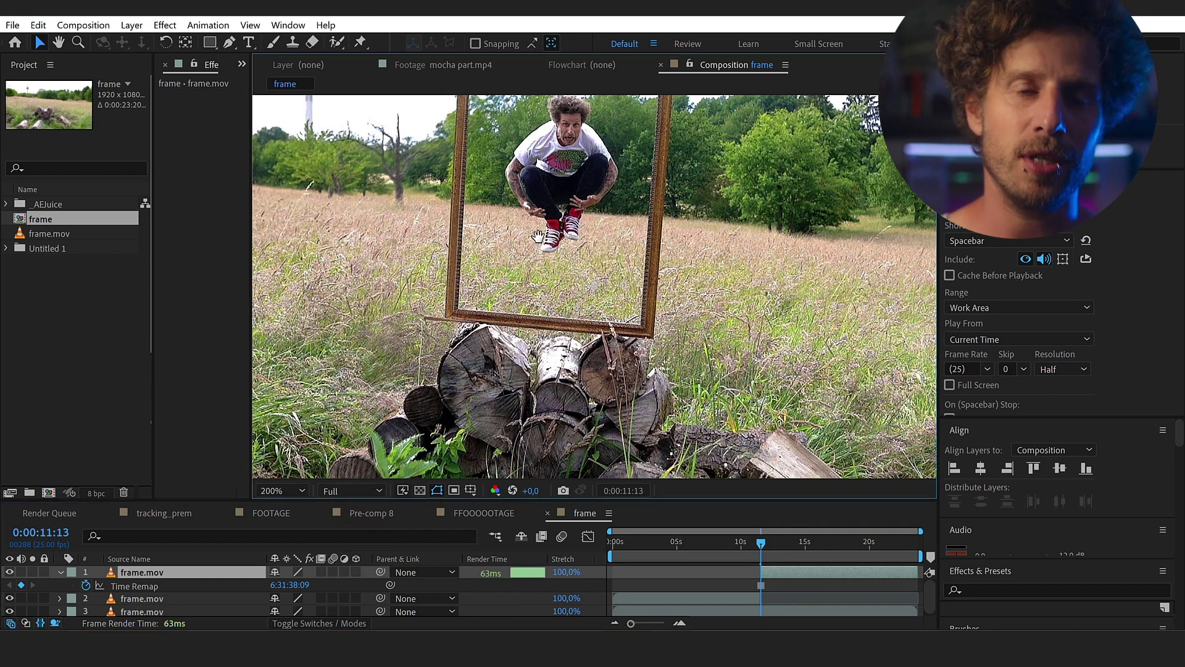
{"action": "key", "text": "h"}
{"action": "left_click_drag", "start_coordinate": [537, 236], "coordinate": [546, 309]}
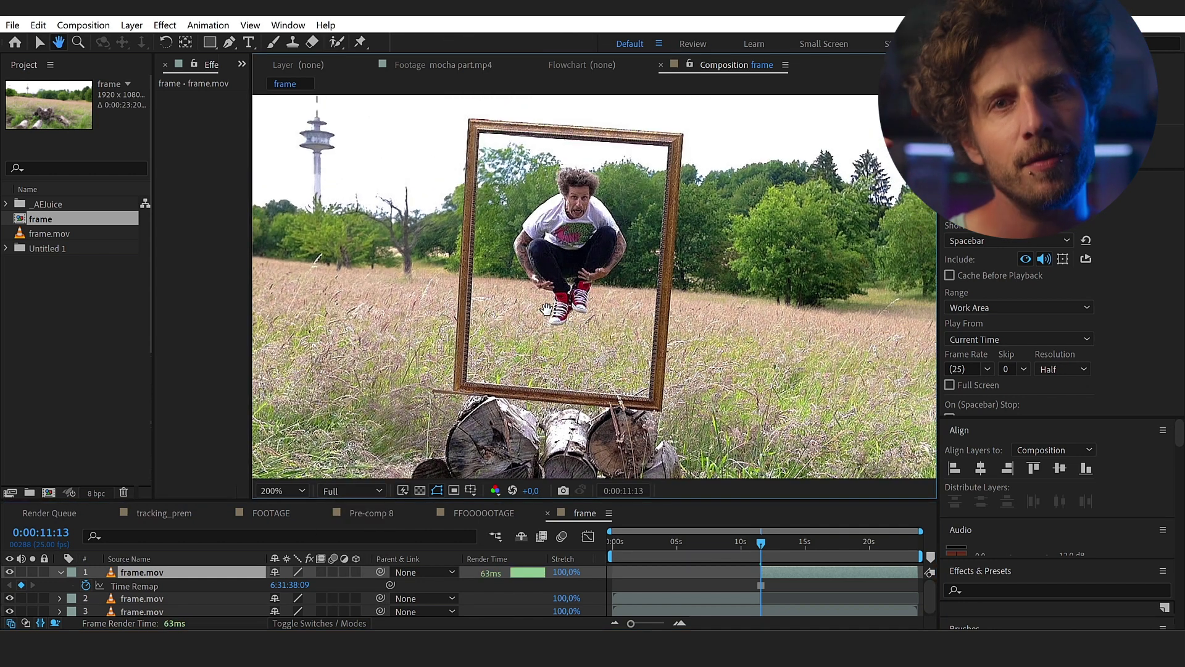
{"action": "left_click", "coordinate": [479, 133]}
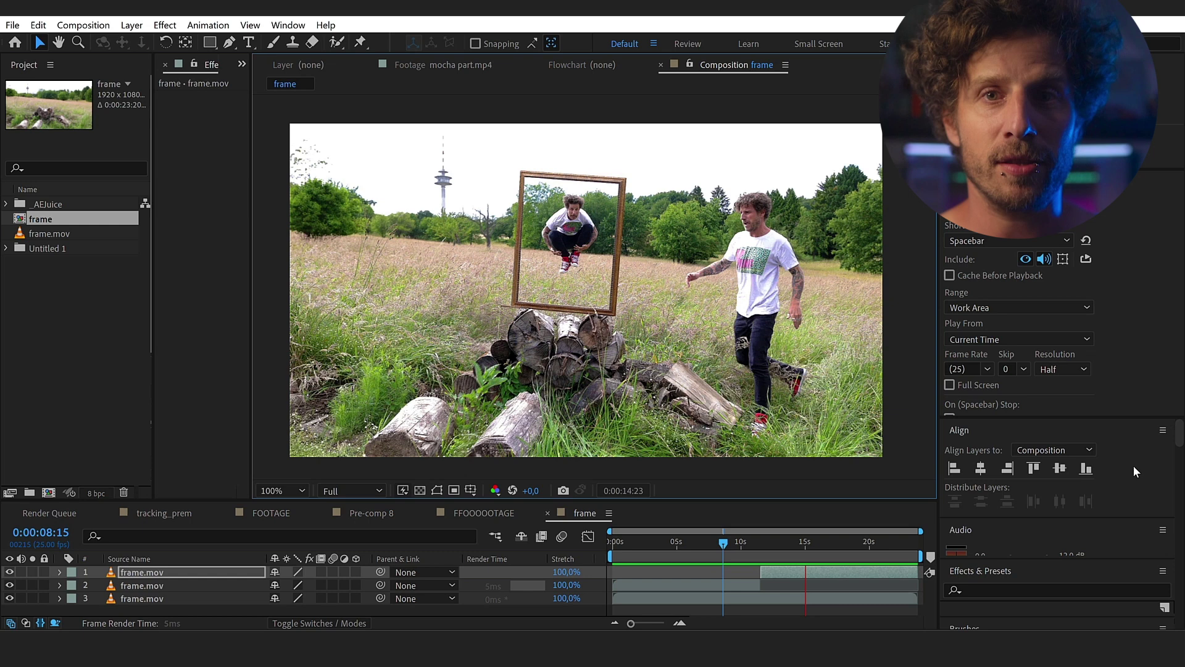
{"action": "key", "text": "space"}
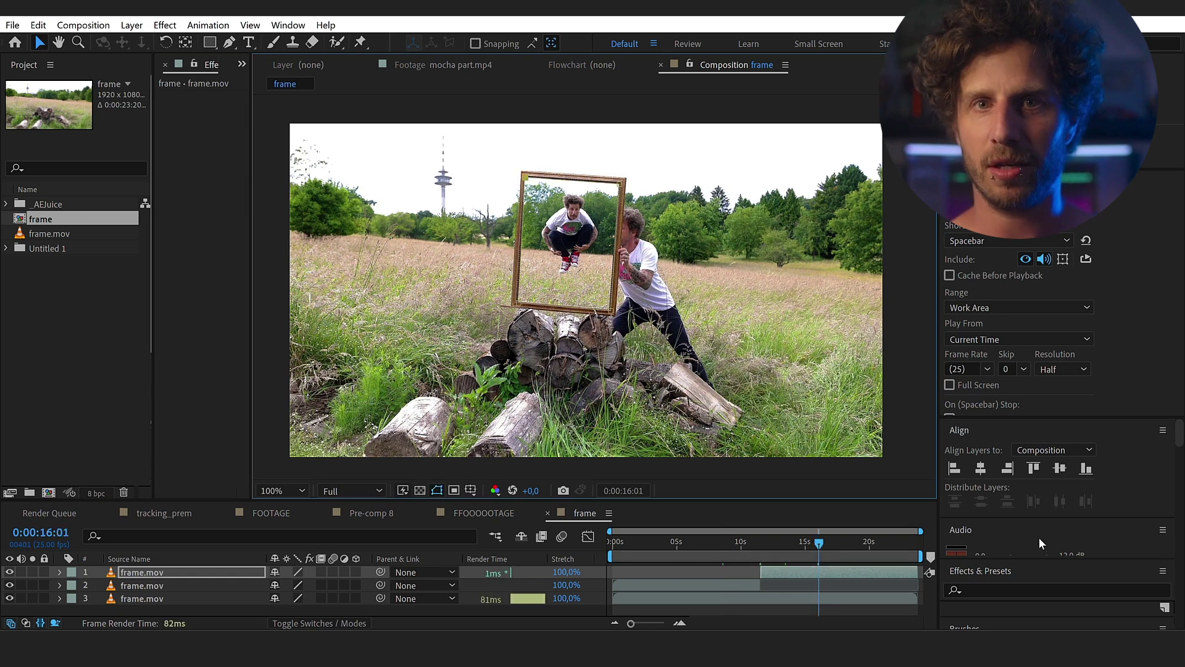
Step: Delete the middle copy, split both frame.mov layers at 0:00:16:07, and pre-compose the top one
{"action": "left_click", "coordinate": [658, 587]}
{"action": "key", "text": "Delete"}
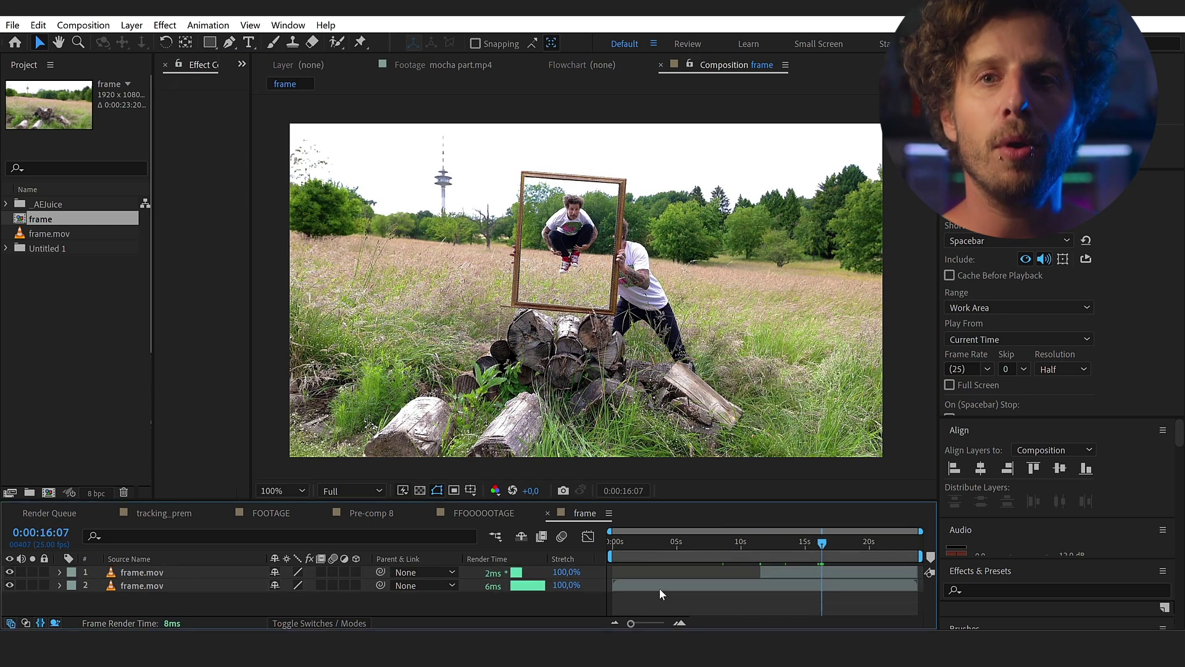
{"action": "left_click", "coordinate": [835, 584]}
{"action": "left_click", "coordinate": [834, 573], "text": "shift"}
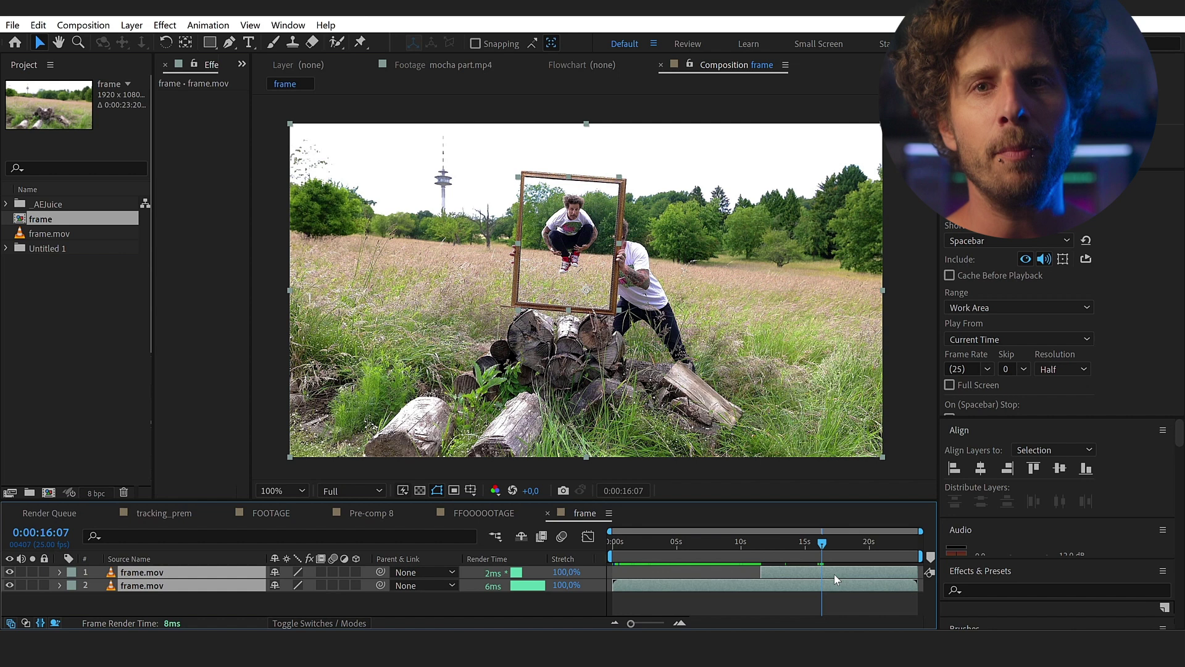
{"action": "key", "text": "ctrl+shift+d"}
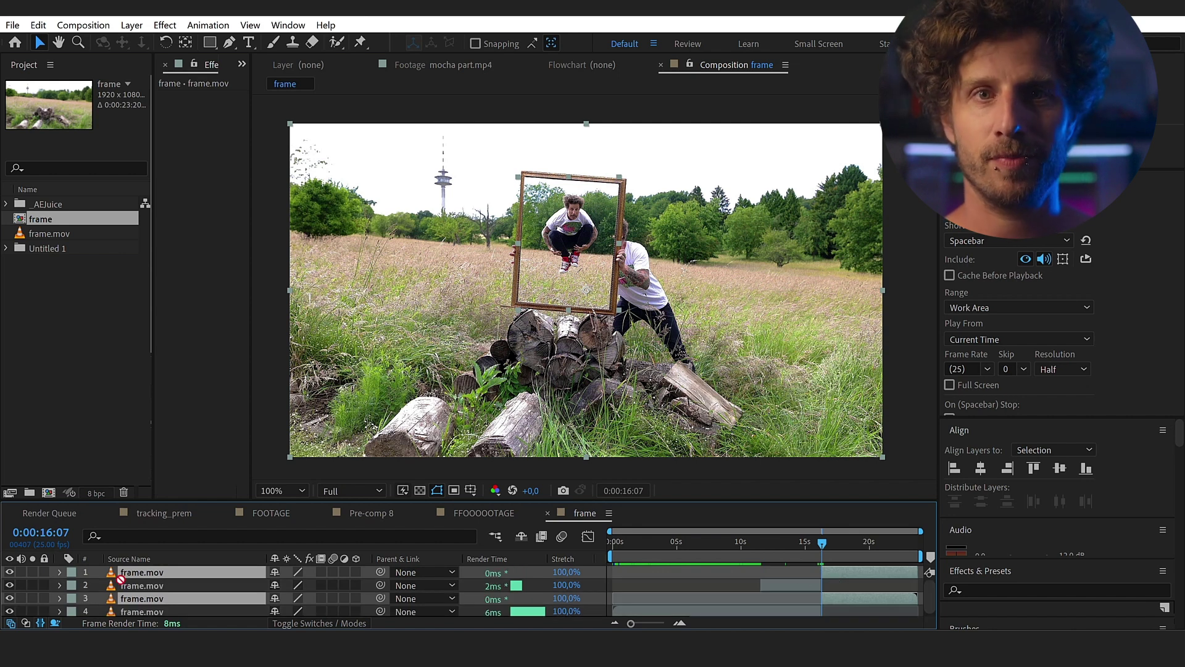
{"action": "left_click", "coordinate": [862, 579]}
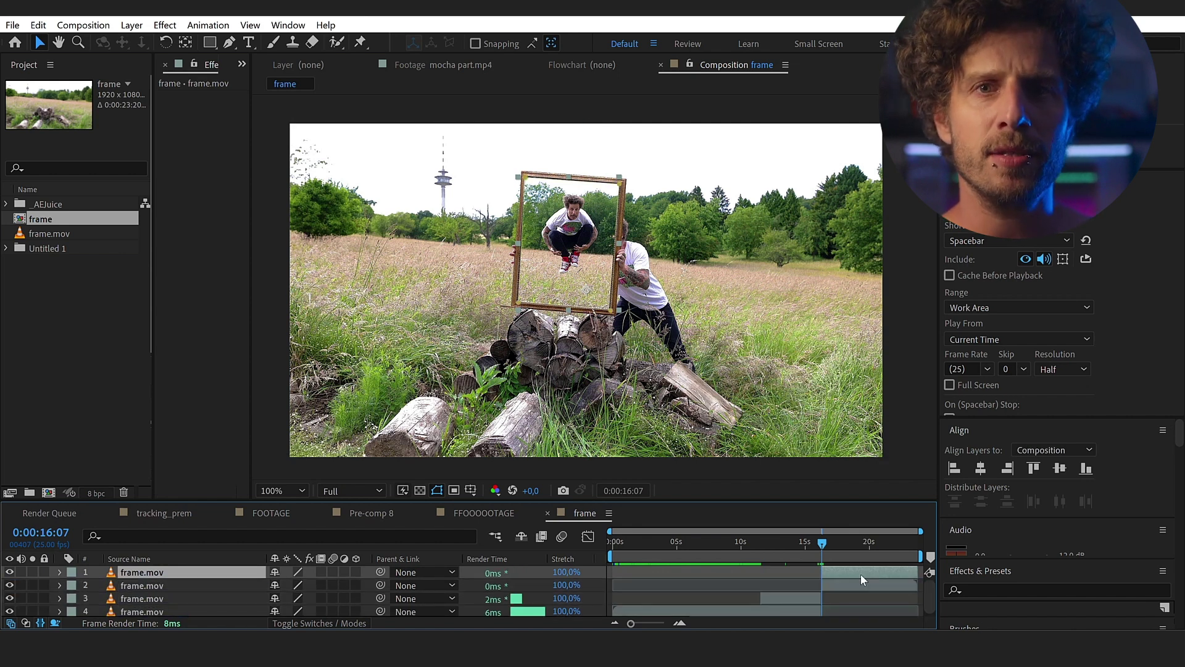
{"action": "key", "text": "ctrl+shift+c"}
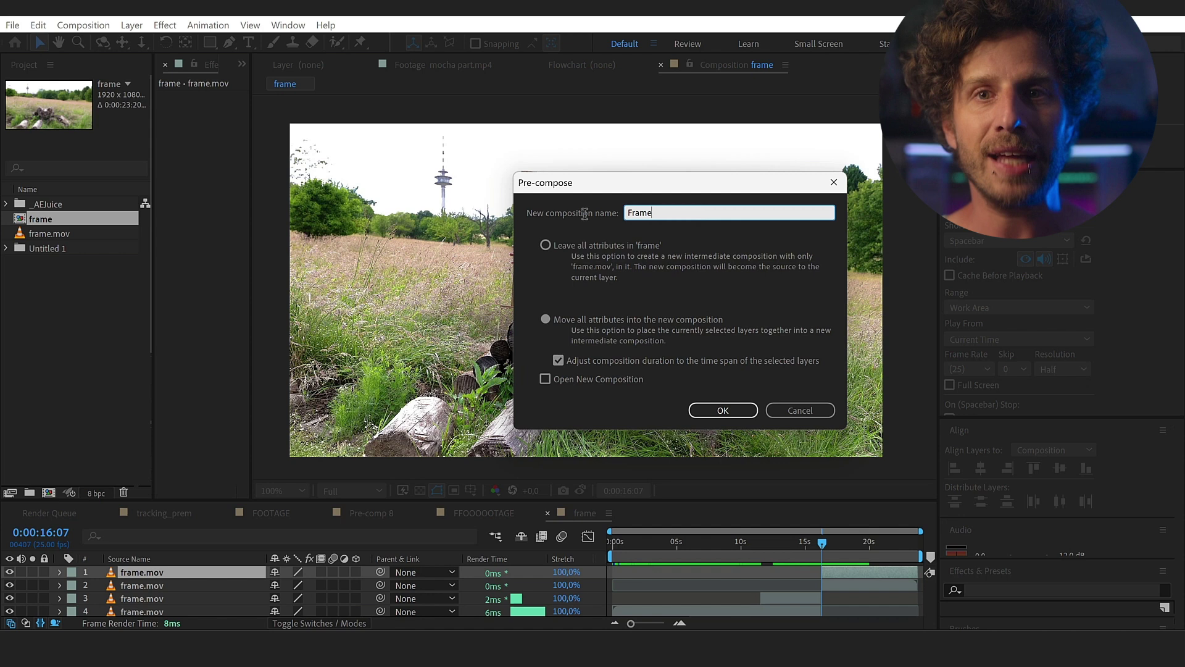
Step: Confirm the 'Frame' precomp, then pre-compose the second layer as 'Track'
{"action": "left_click", "coordinate": [710, 411]}
{"action": "key", "text": "ctrl+shift+c"}
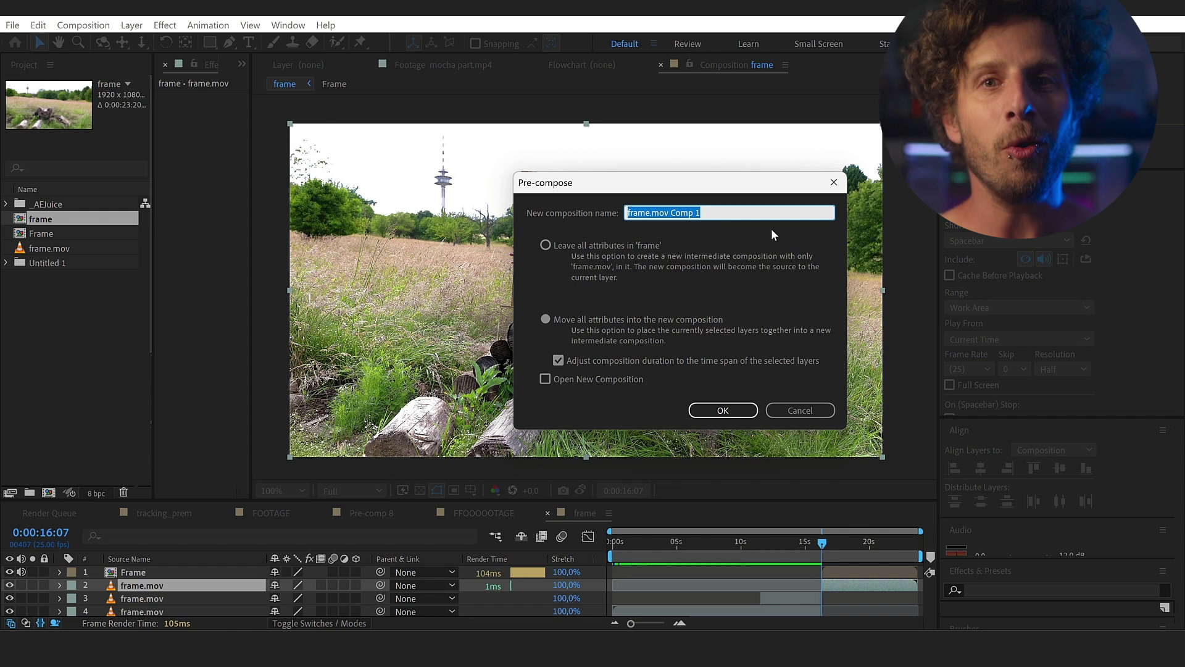
{"action": "type", "text": "Track"}
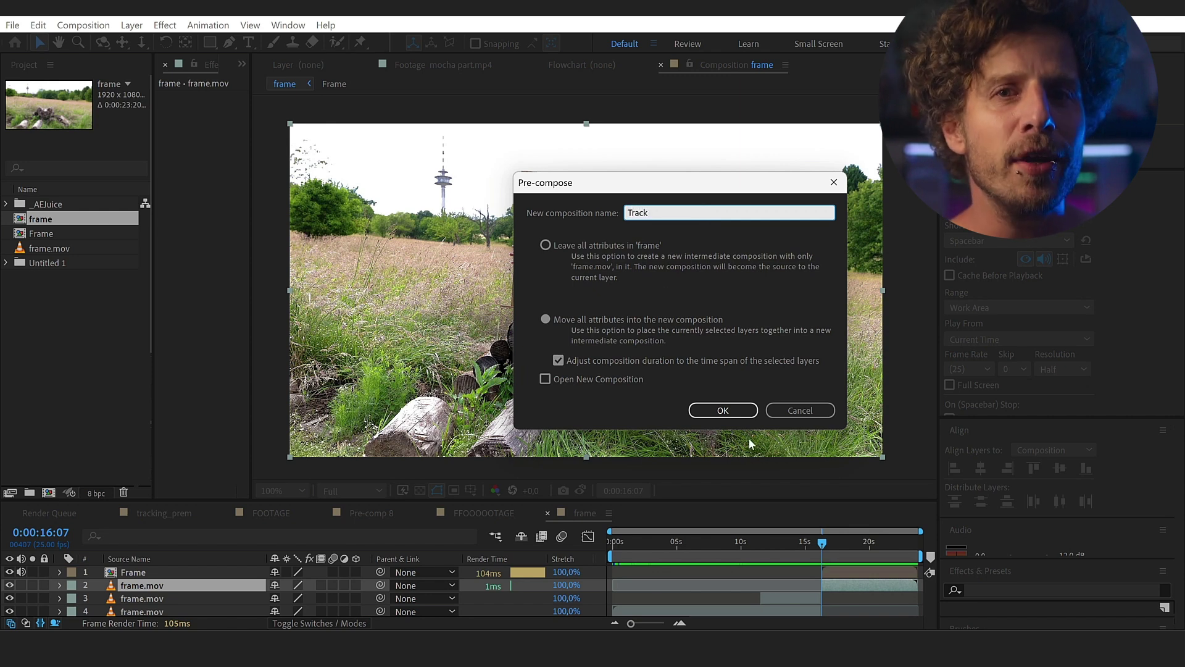
{"action": "left_click", "coordinate": [730, 416]}
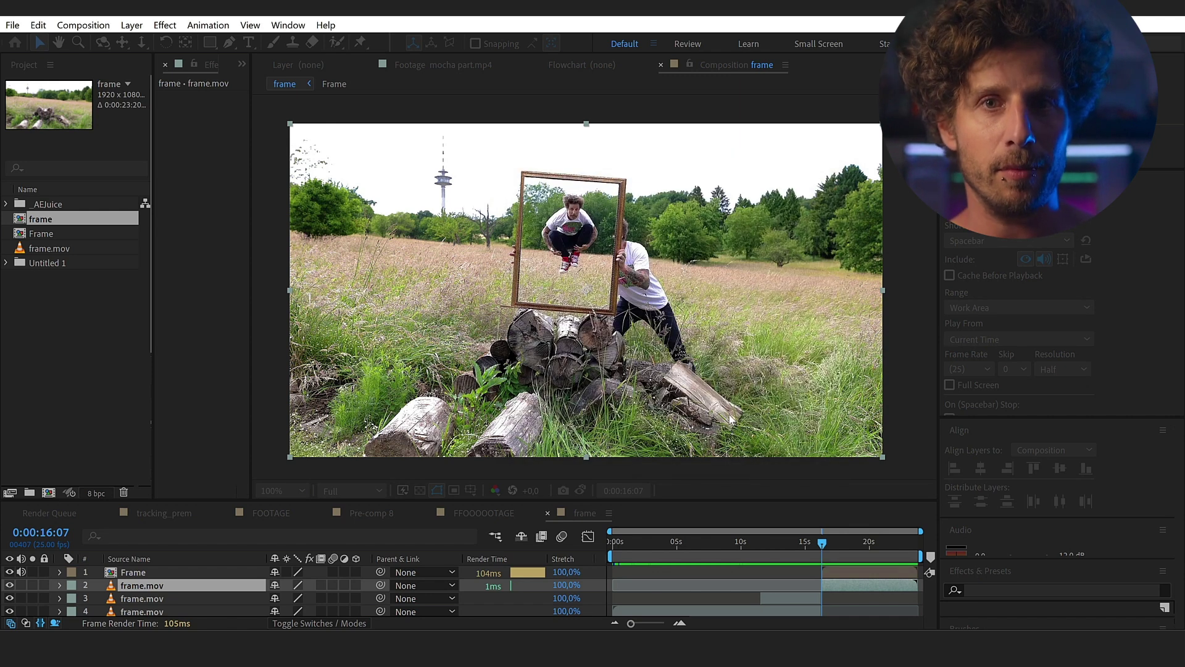
{"action": "left_click", "coordinate": [868, 595]}
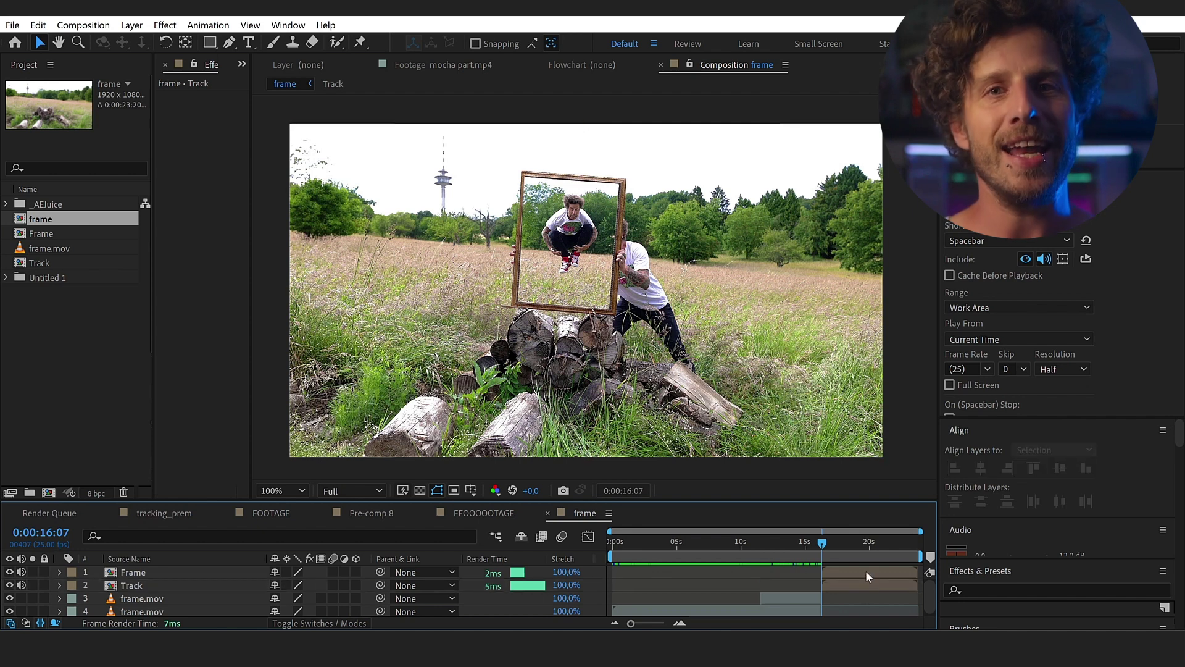
Step: Search Effects & Presets for 'mocha' and drag Mocha AE onto the Track precomp
{"action": "left_click", "coordinate": [866, 569]}
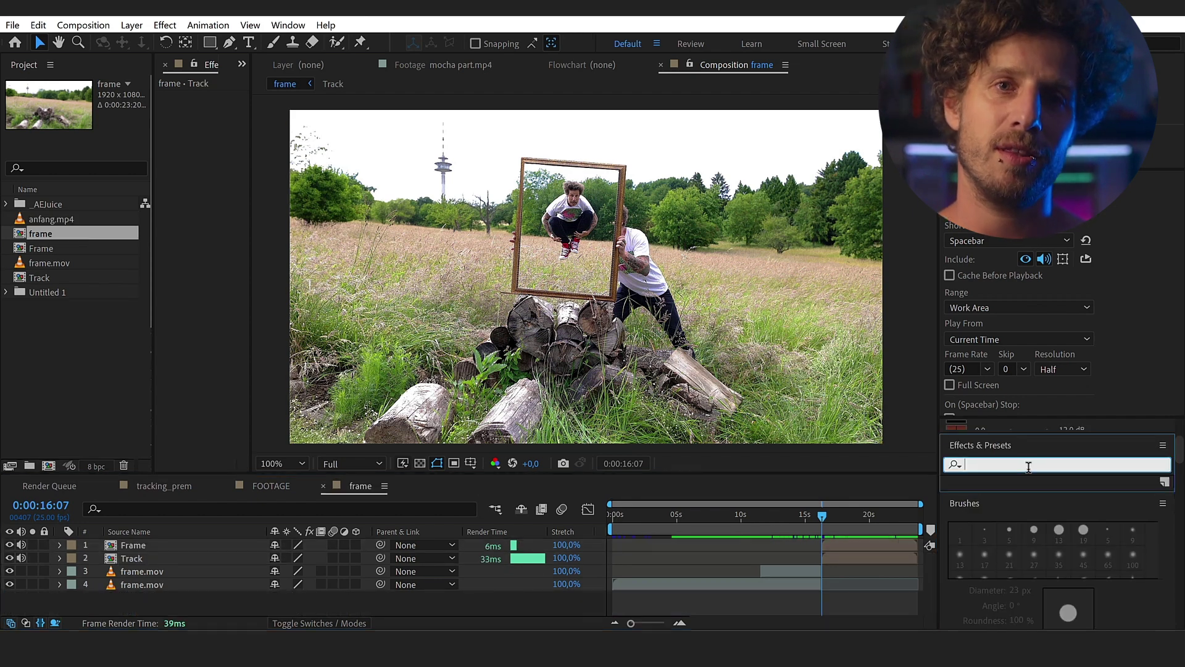
{"action": "type", "text": "mocha"}
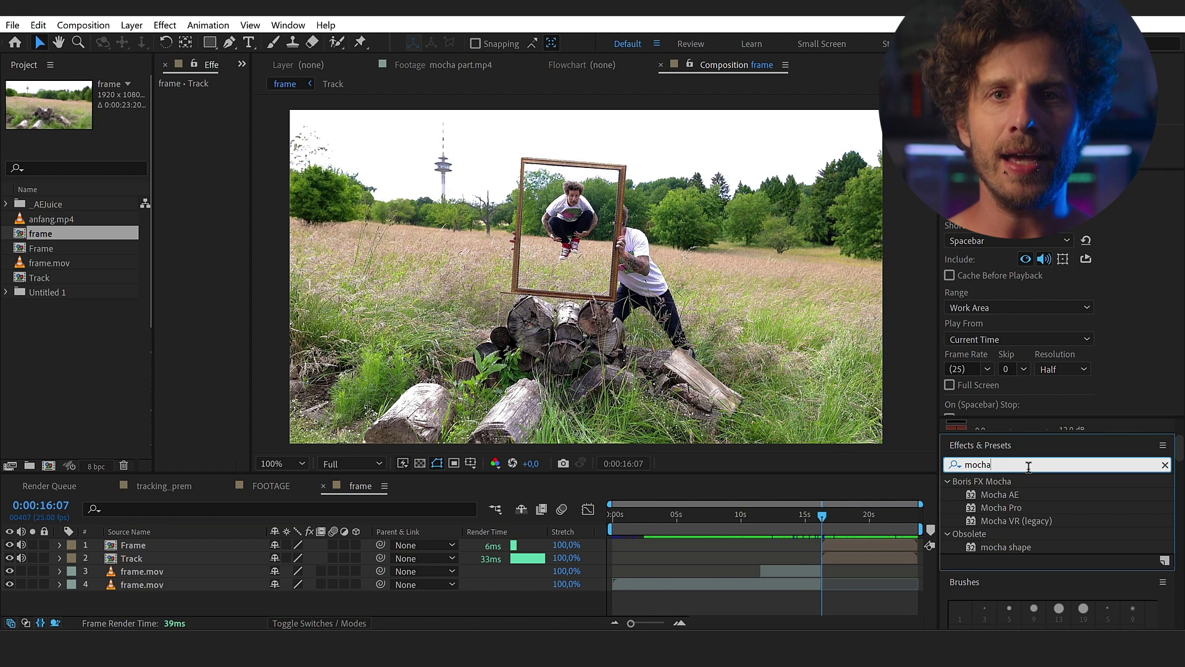
{"action": "left_click", "coordinate": [1002, 494]}
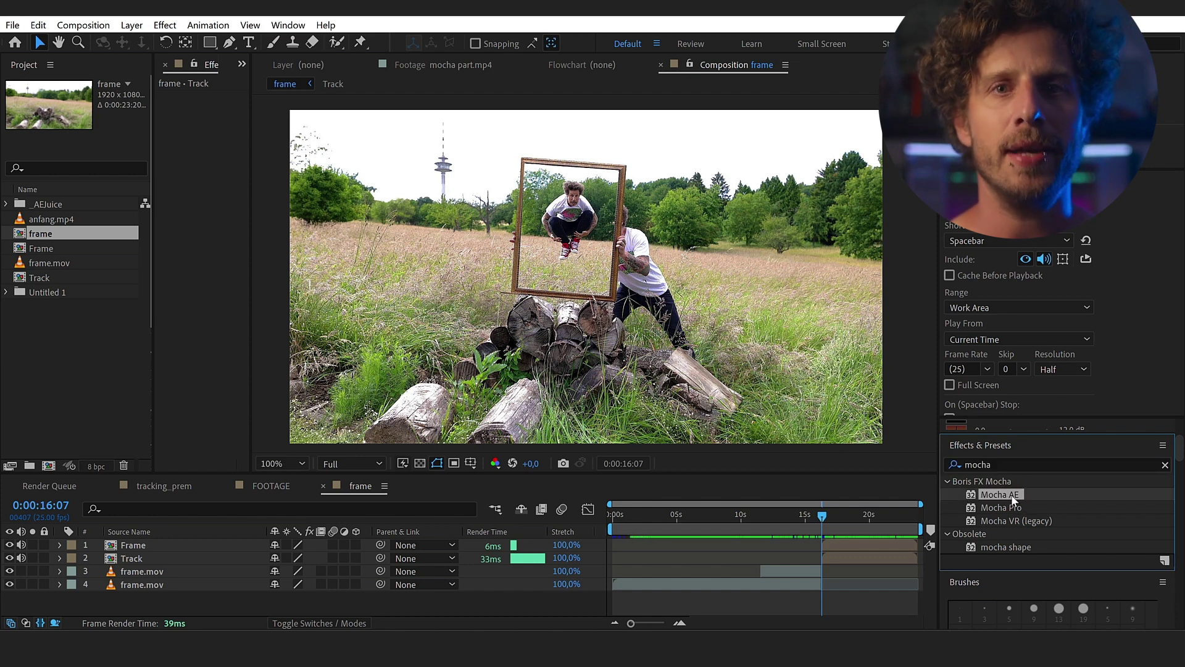
{"action": "left_click_drag", "start_coordinate": [933, 530], "coordinate": [887, 558]}
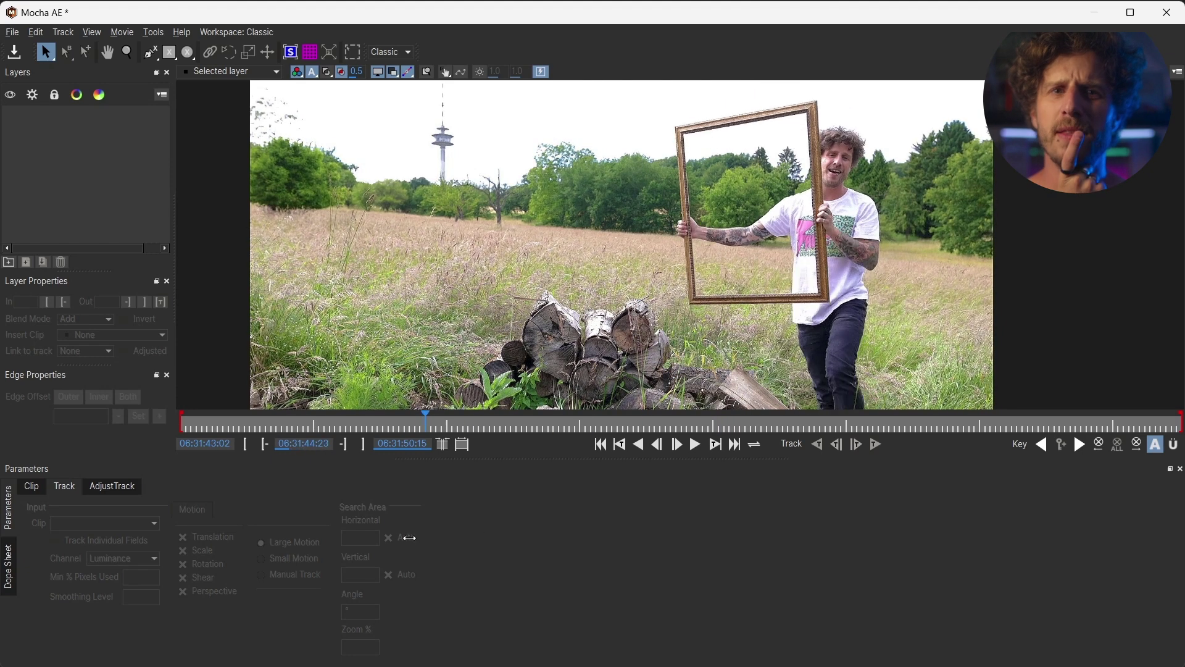
{"action": "left_click_drag", "start_coordinate": [285, 537], "coordinate": [755, 514]}
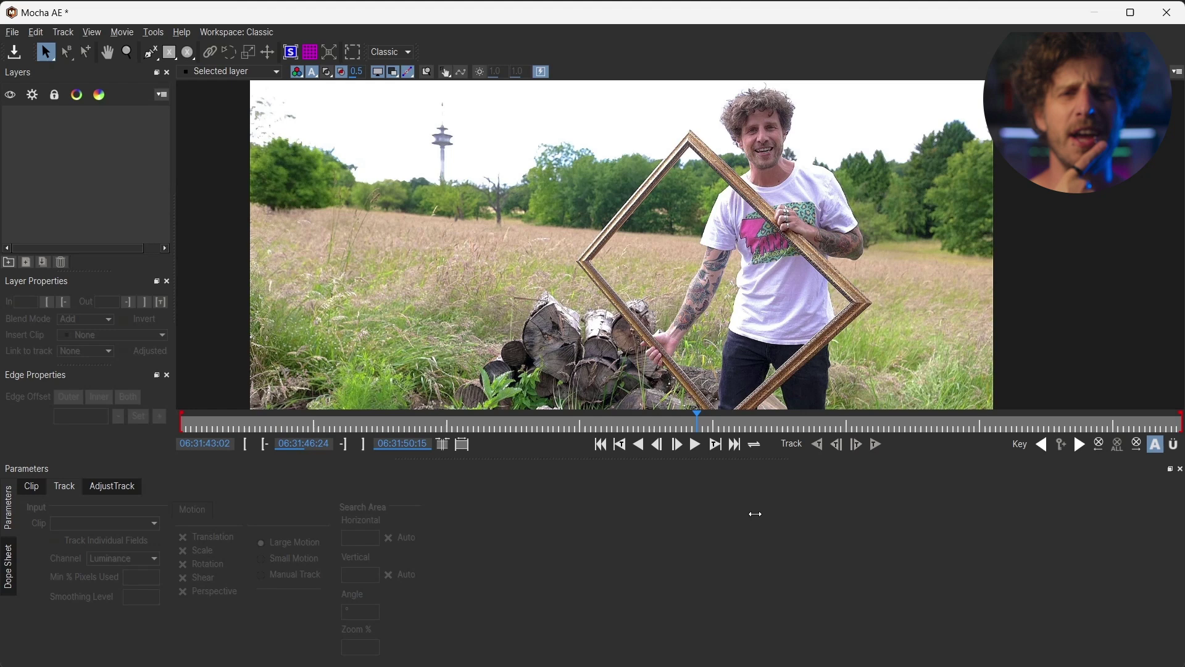
{"action": "left_click_drag", "start_coordinate": [904, 497], "coordinate": [431, 489]}
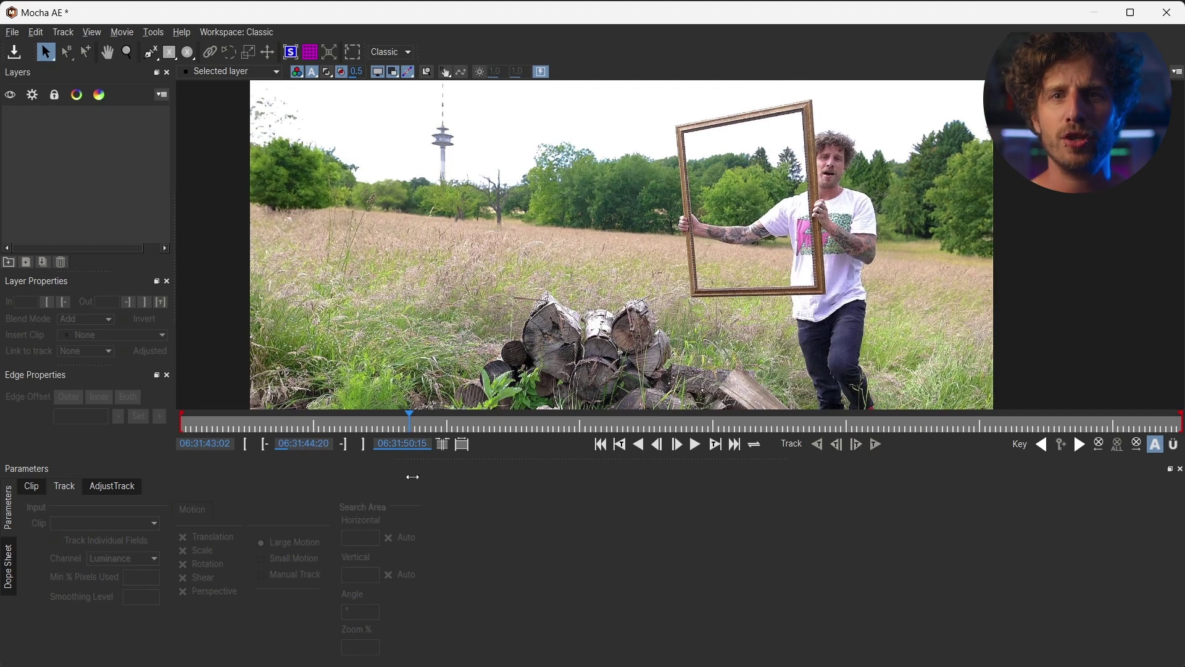
{"action": "left_click_drag", "start_coordinate": [737, 479], "coordinate": [758, 493]}
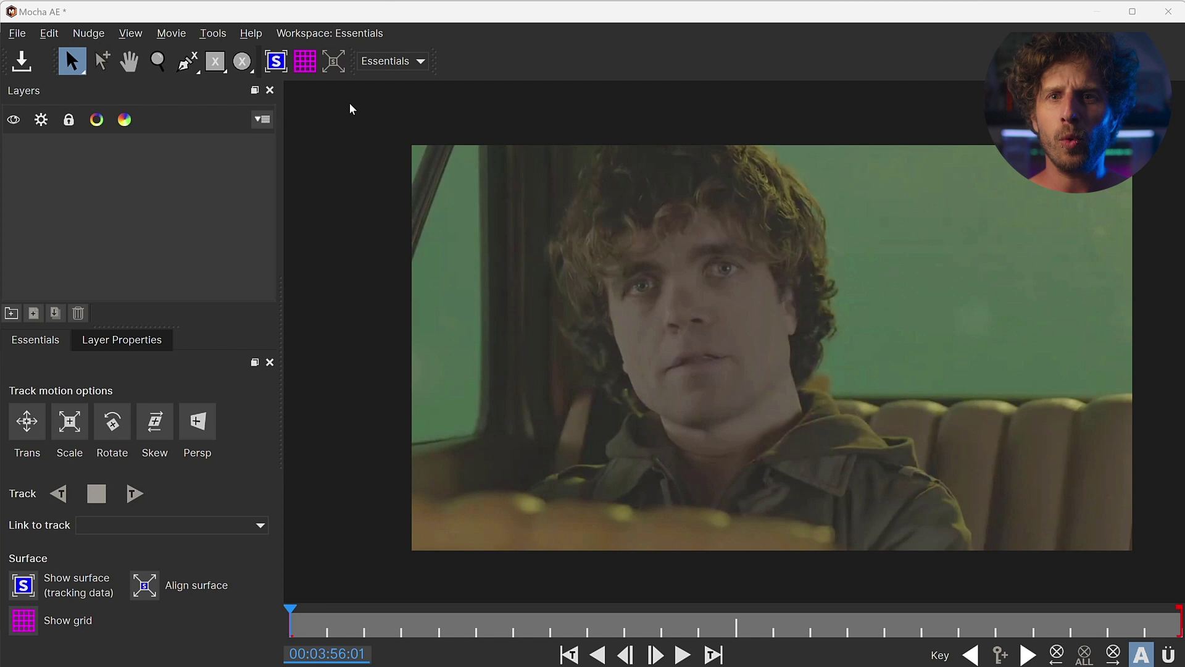
Step: Outline the actor's head with a spline and play back the face track
{"action": "left_click", "coordinate": [187, 62]}
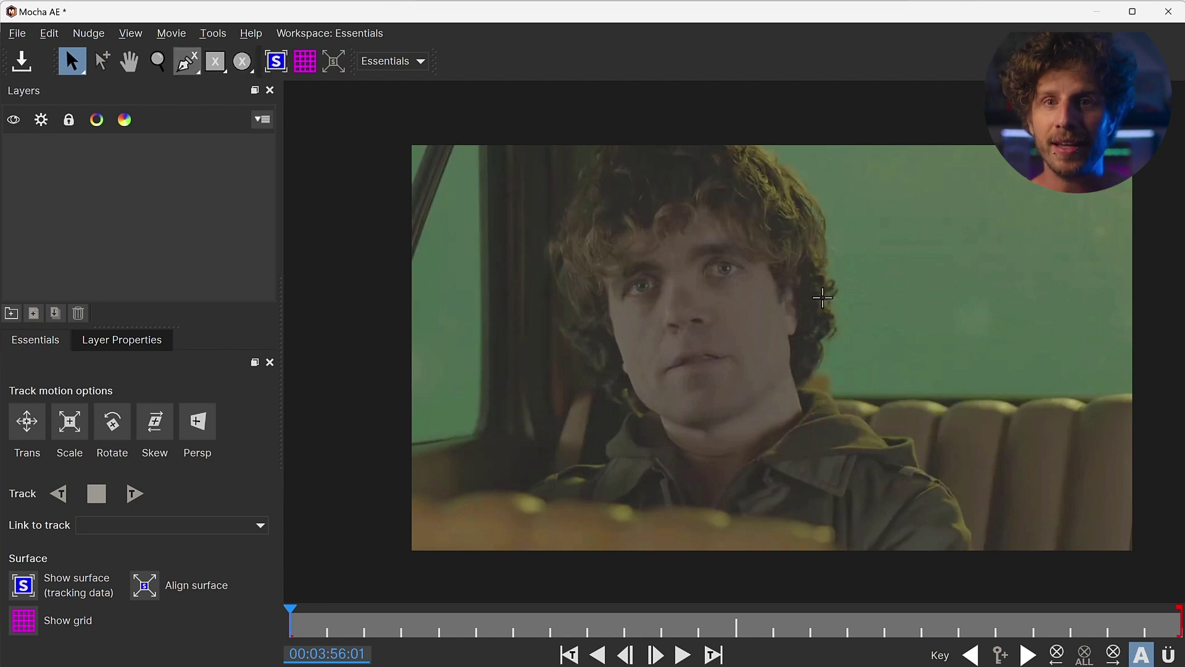
{"action": "left_click", "coordinate": [835, 317]}
{"action": "left_click", "coordinate": [764, 183]}
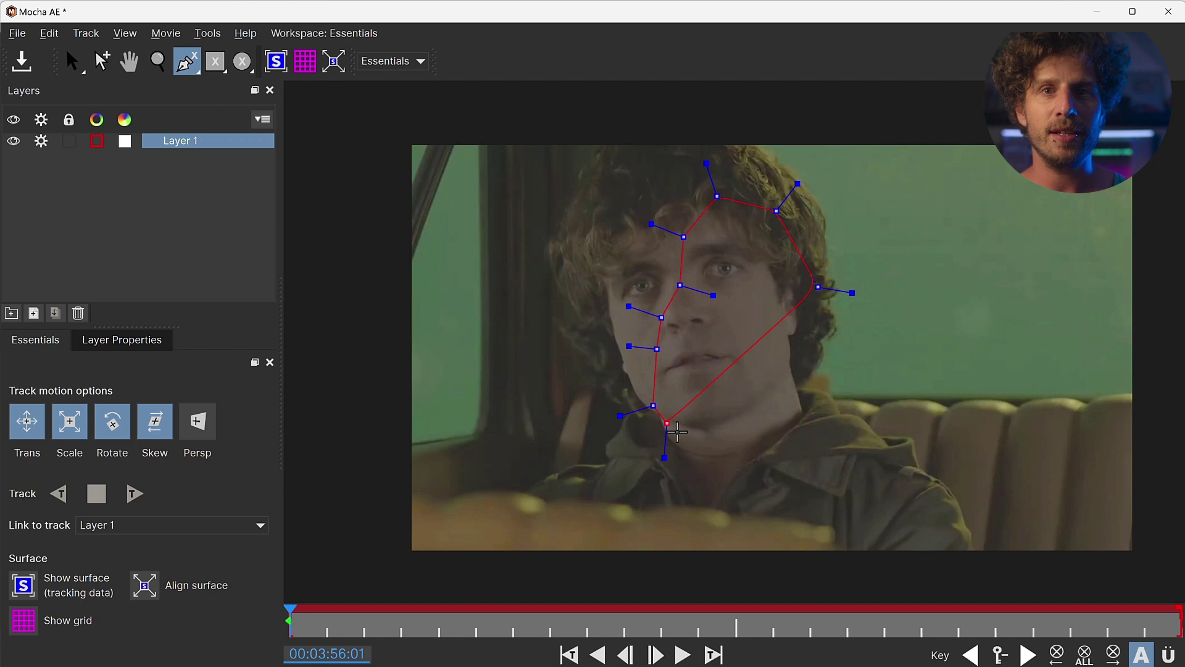
{"action": "key", "text": "s"}
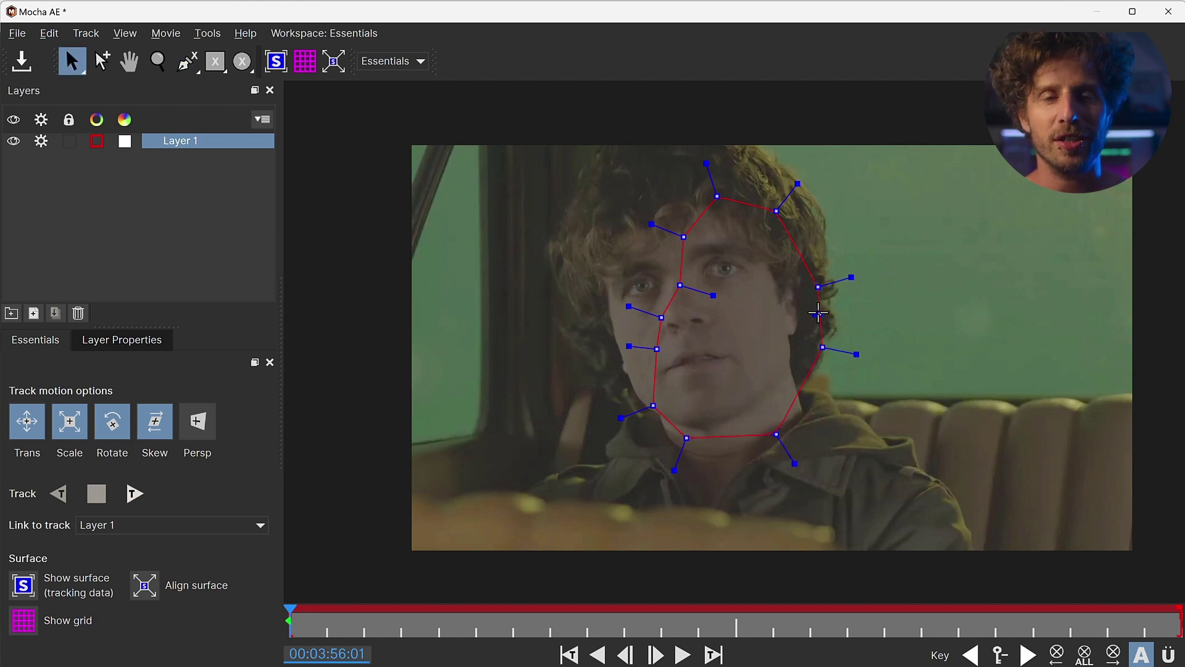
{"action": "left_click", "coordinate": [692, 657]}
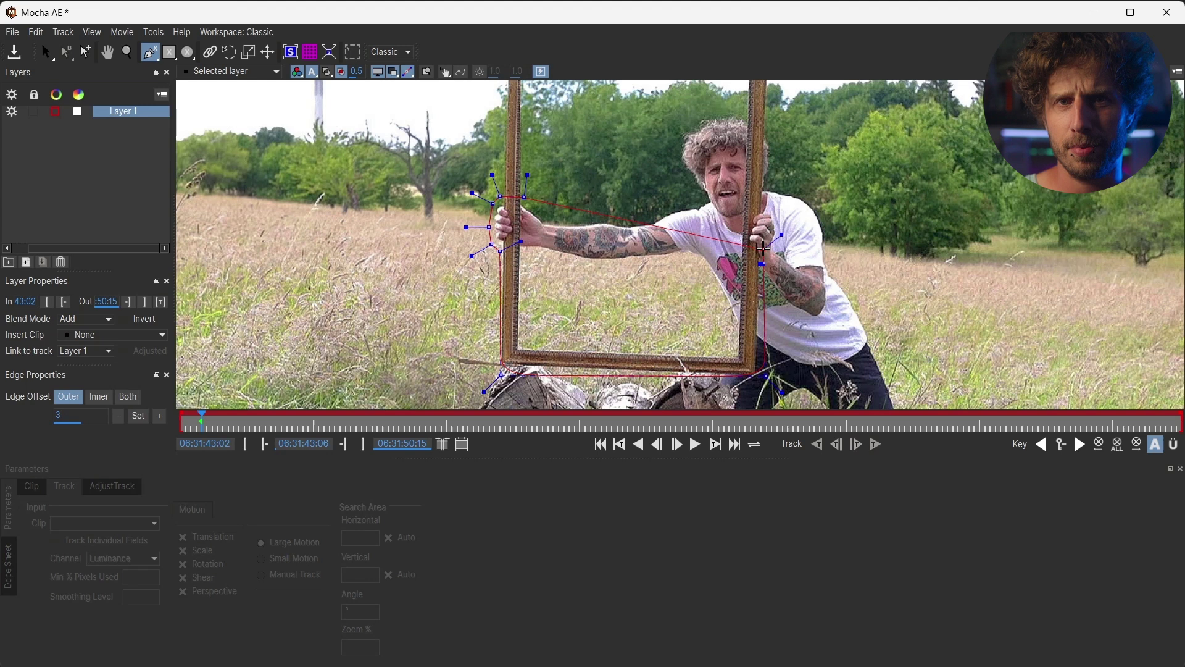
Step: Finish and close the tracking shape around the picture frame
{"action": "left_click", "coordinate": [736, 352]}
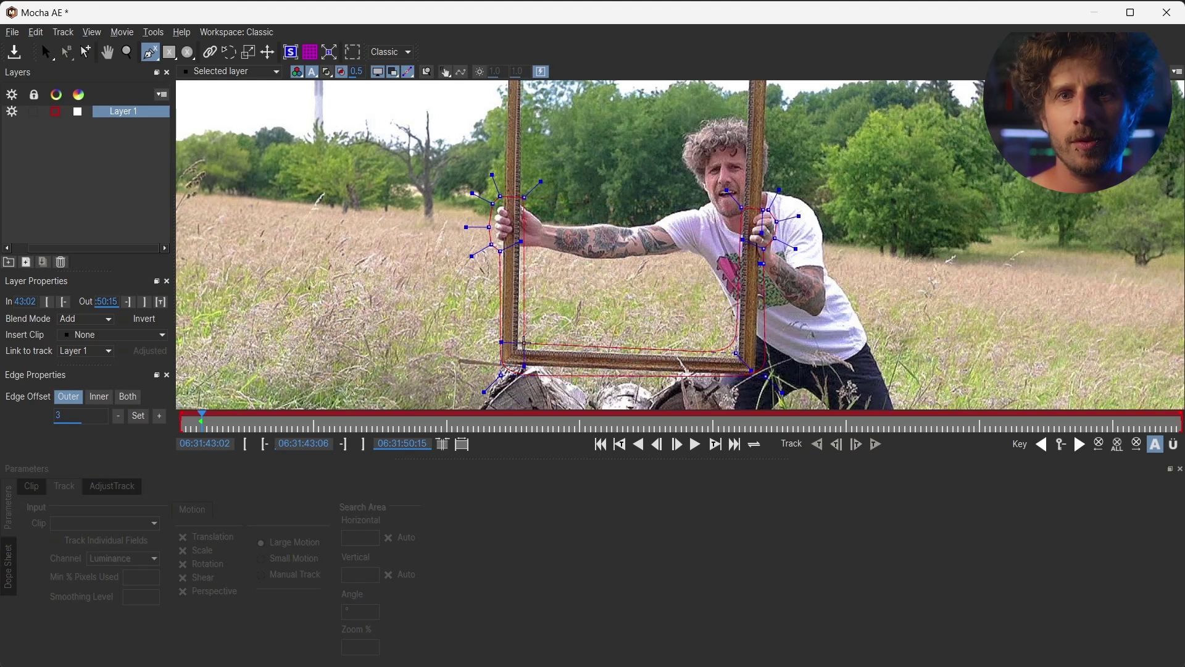
{"action": "left_click", "coordinate": [521, 345]}
{"action": "right_click", "coordinate": [520, 344]}
{"action": "key", "text": "s"}
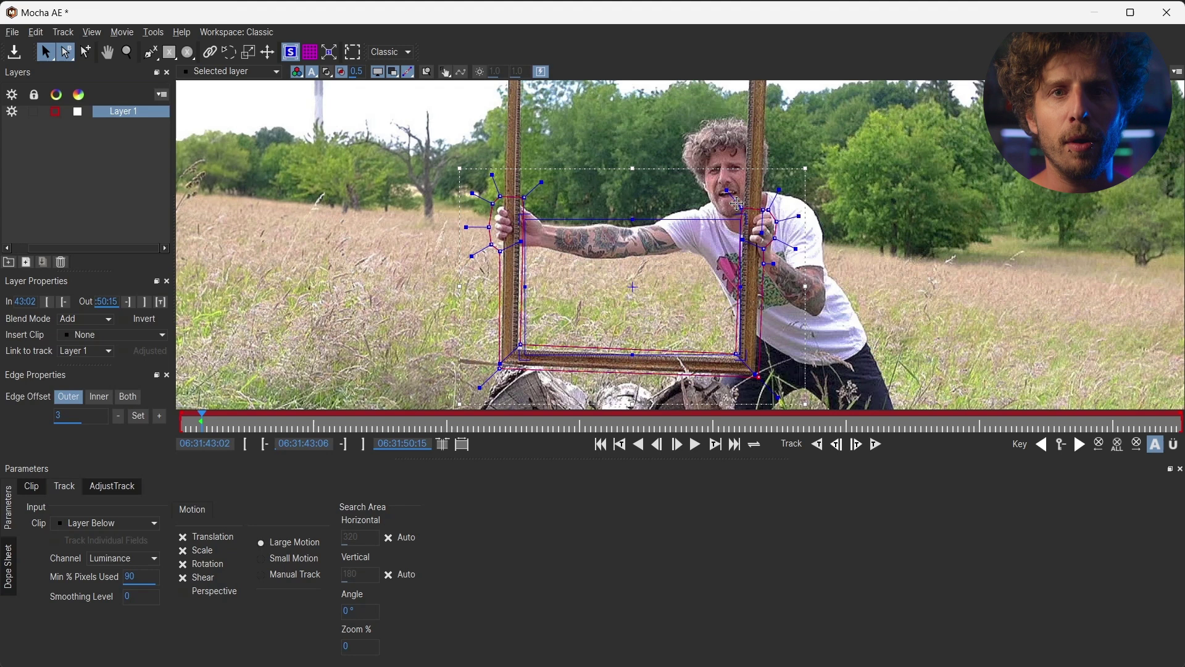
Step: Drag the surface corners onto the frame's bottom edge and top corners, then check a few frames ahead
{"action": "scroll", "coordinate": [563, 366], "scroll_direction": "up", "scroll_amount": 2}
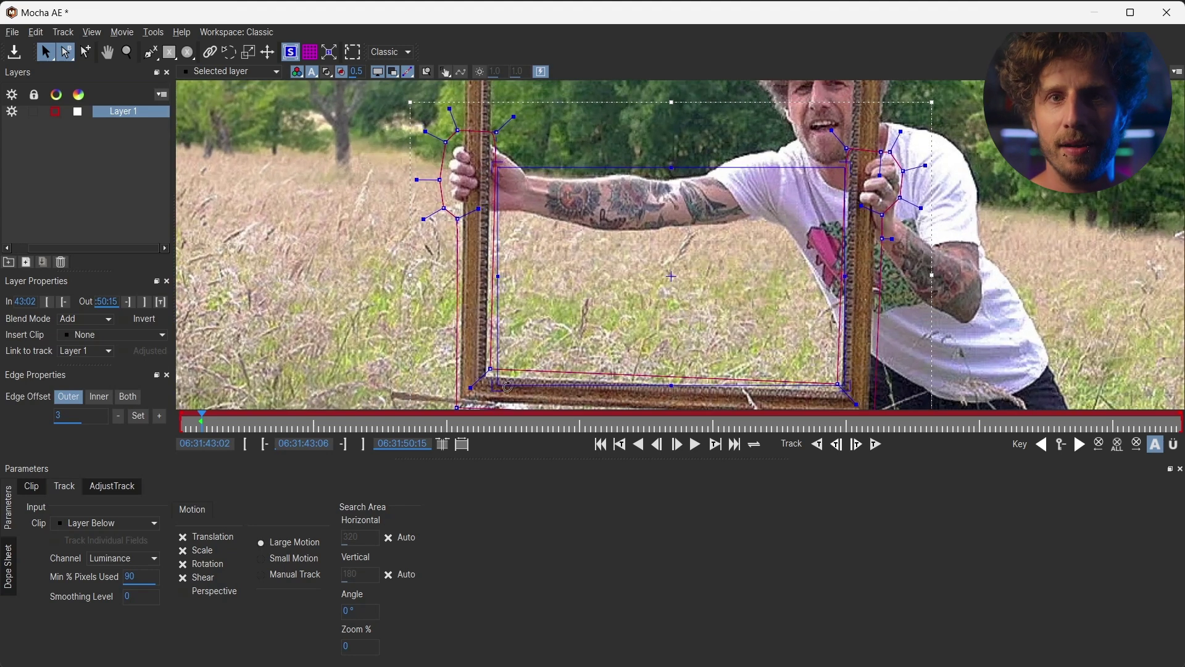
{"action": "left_click_drag", "start_coordinate": [508, 387], "coordinate": [588, 381]}
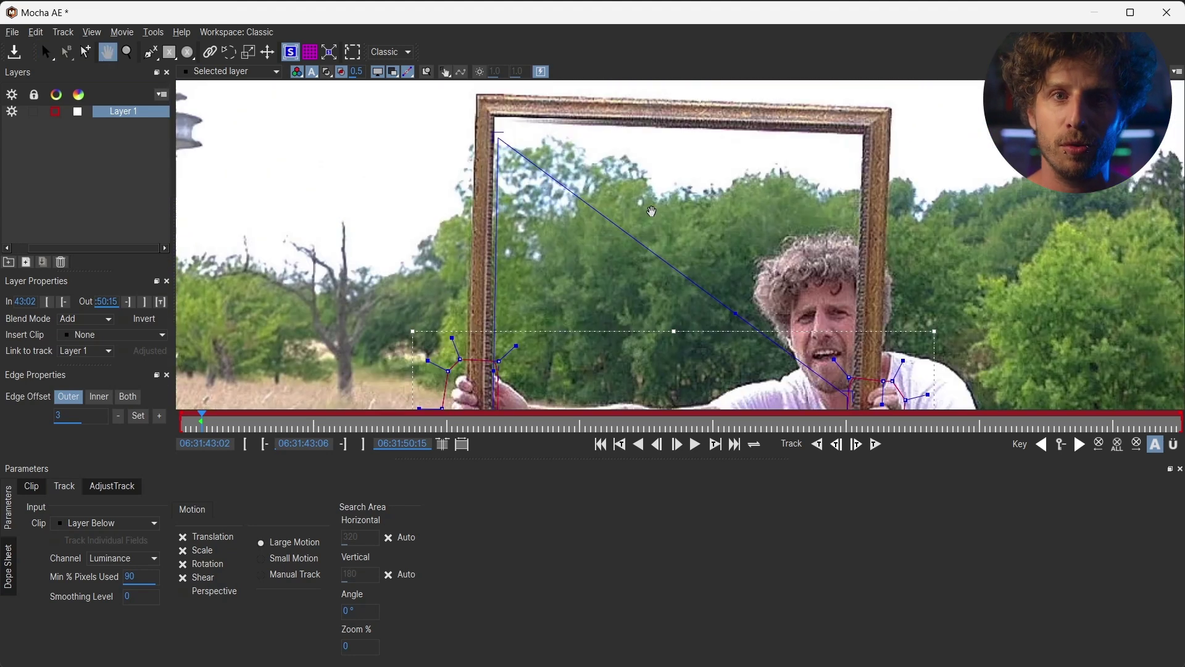
{"action": "left_click_drag", "start_coordinate": [466, 386], "coordinate": [457, 121]}
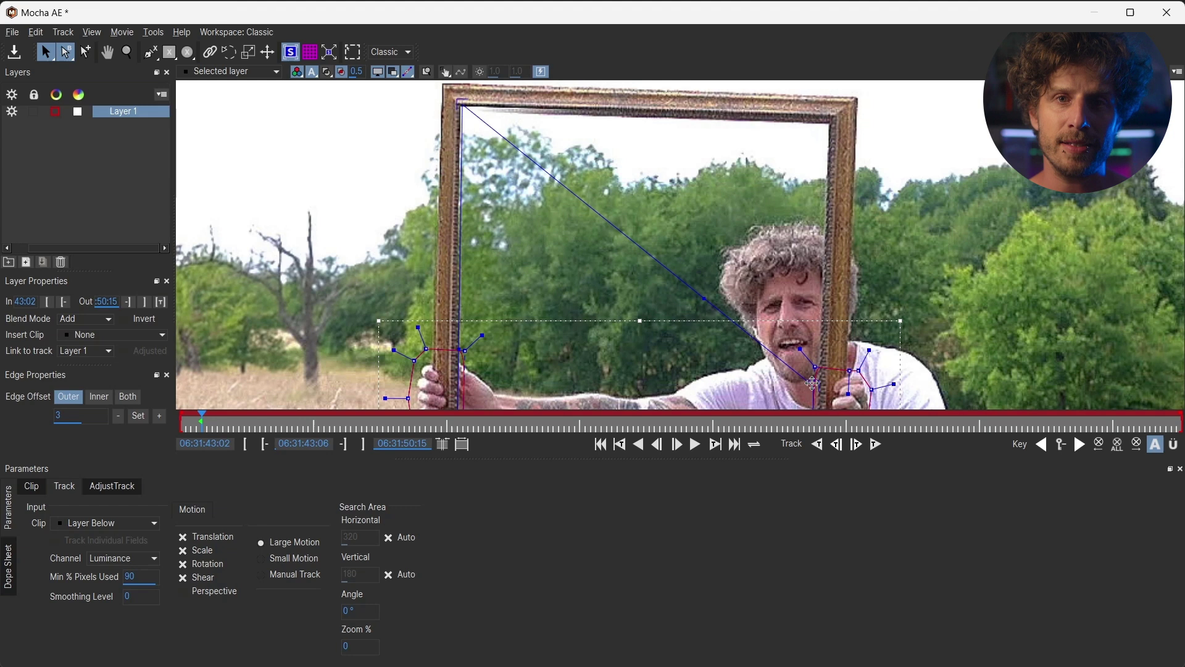
{"action": "left_click_drag", "start_coordinate": [814, 384], "coordinate": [830, 120]}
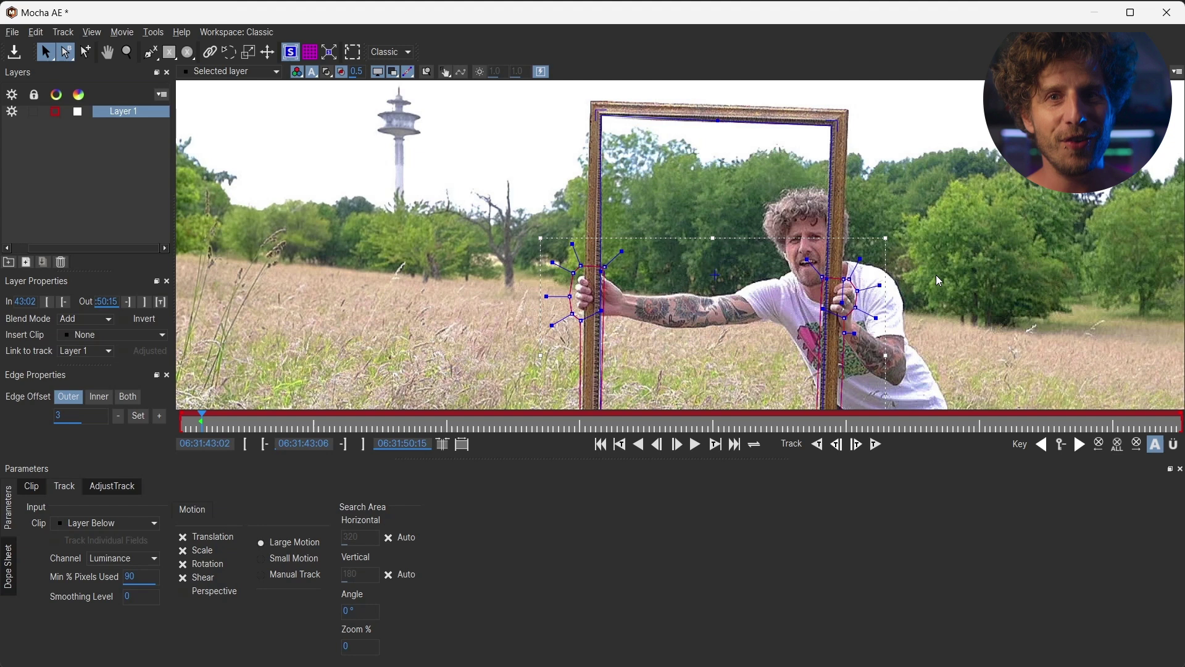
{"action": "key", "text": "x"}
{"action": "key", "text": "s"}
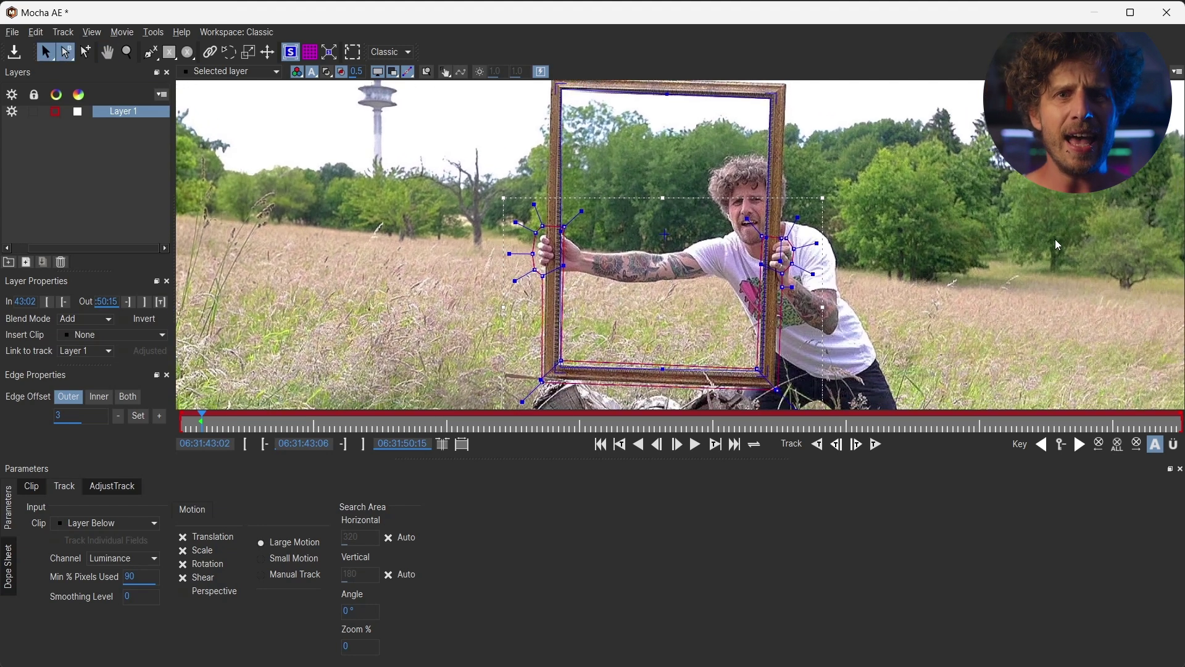
{"action": "left_click_drag", "start_coordinate": [202, 425], "coordinate": [203, 459]}
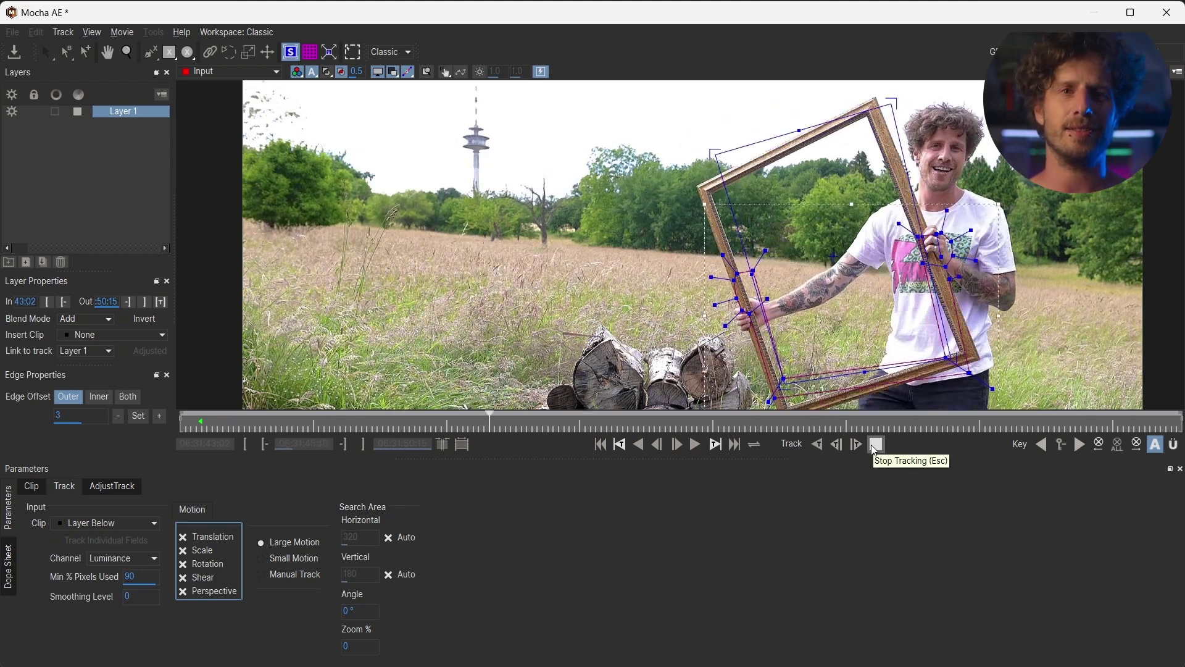
Step: Stop Layer 1's forward track partway through the clip
{"action": "left_click", "coordinate": [876, 445]}
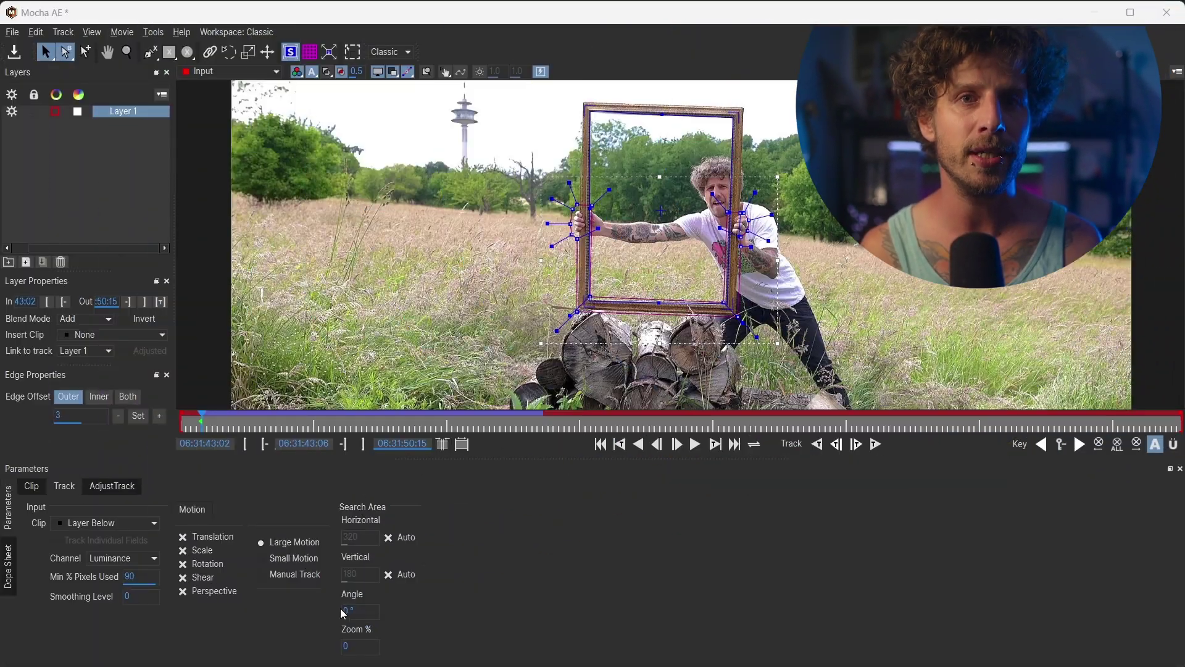
Step: Set Search Area Angle to 4 and restart the forward track from the start
{"action": "left_click", "coordinate": [349, 610]}
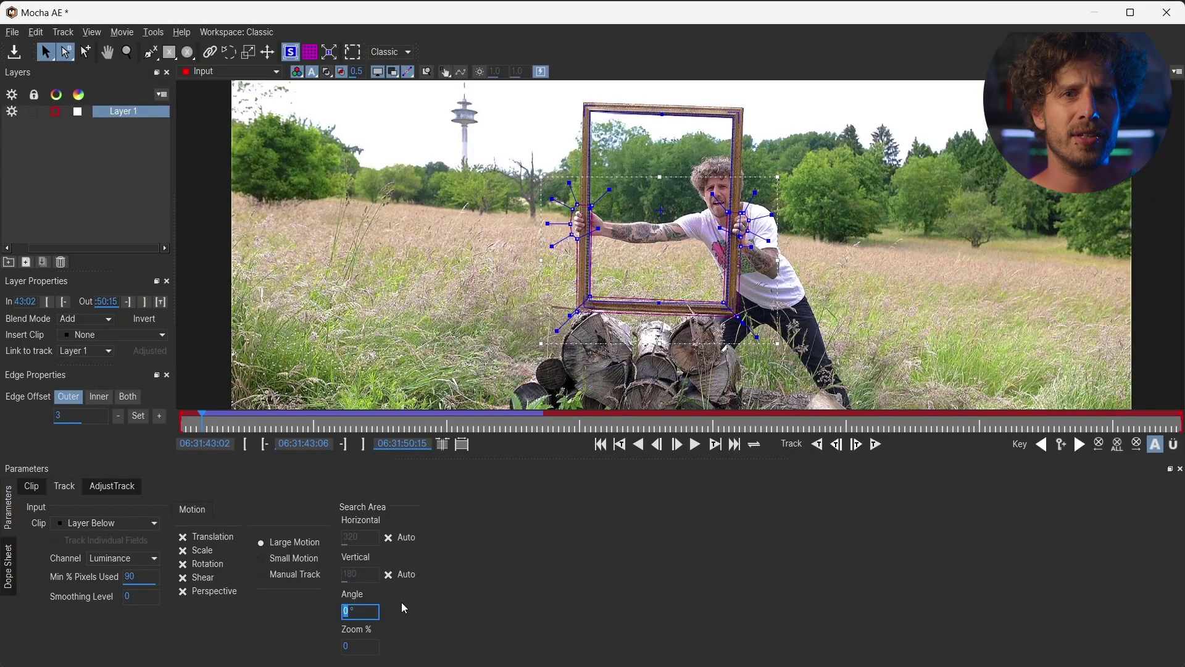
{"action": "type", "text": "4"}
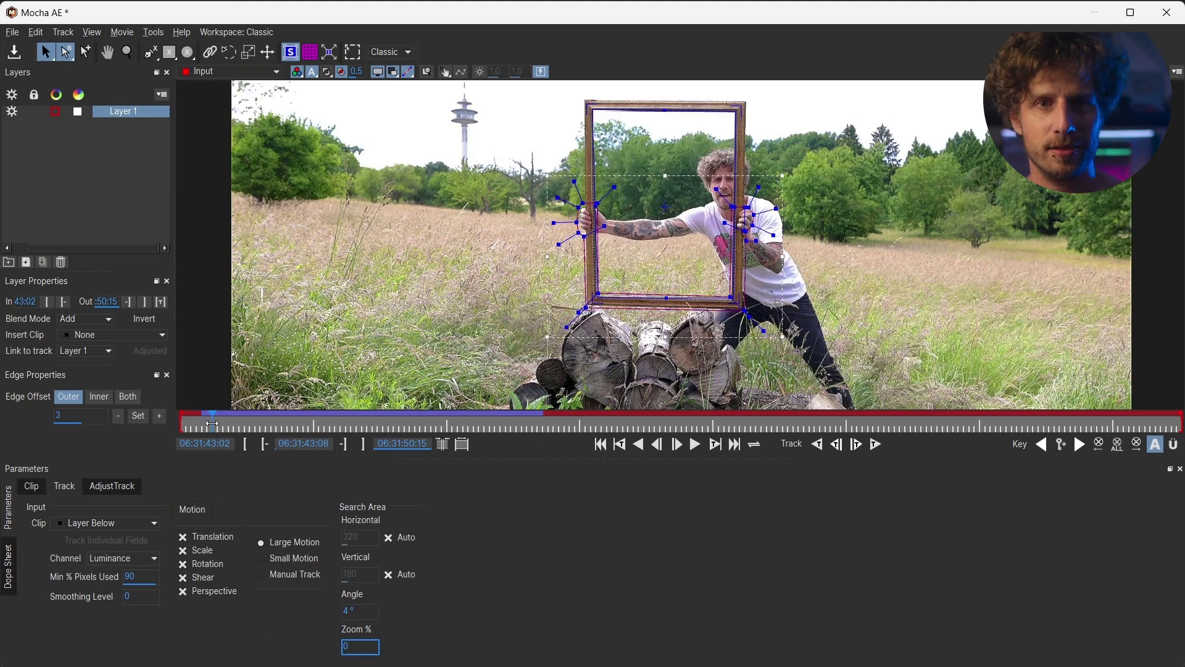
{"action": "left_click_drag", "start_coordinate": [200, 424], "coordinate": [203, 428]}
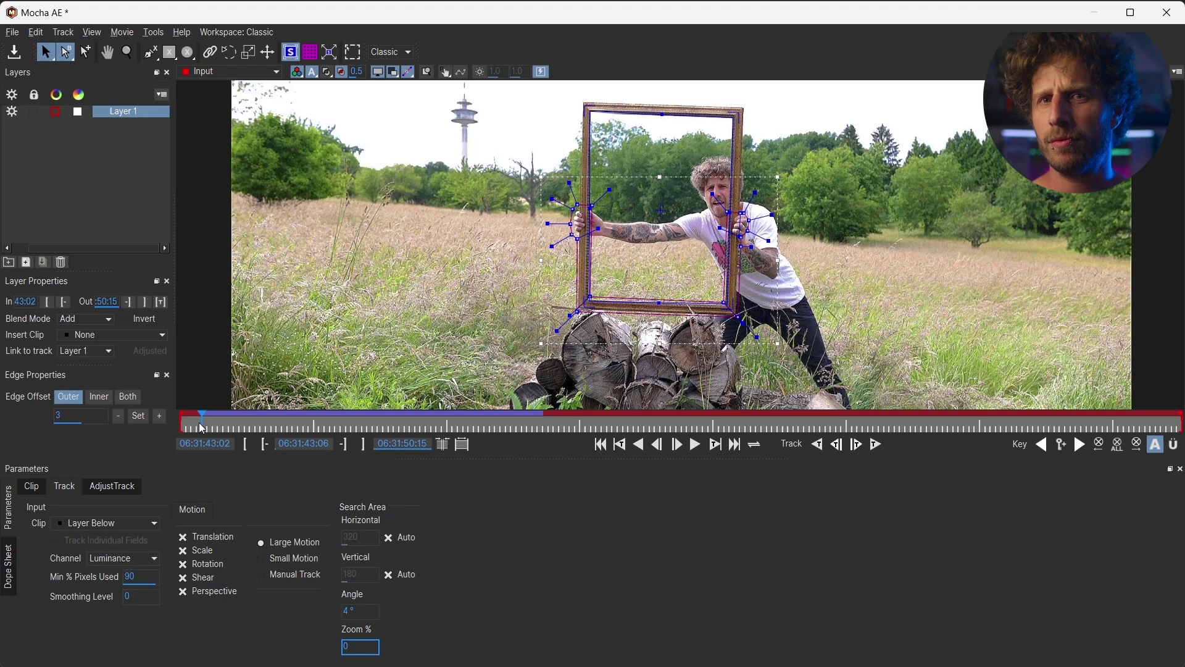
{"action": "left_click", "coordinate": [876, 444]}
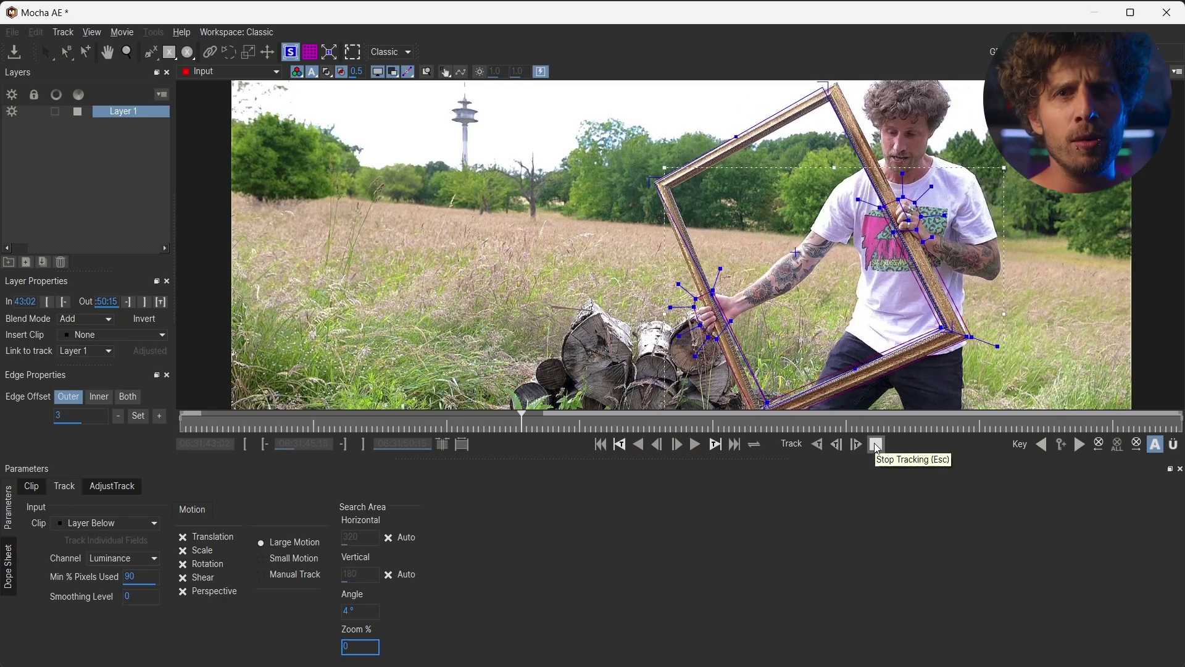
Step: Inspect the frame's lower corner, resume tracking to the clip end, and return to frame one
{"action": "left_click", "coordinate": [878, 444]}
{"action": "key", "text": "x"}
{"action": "left_click_drag", "start_coordinate": [1026, 314], "coordinate": [1008, 260]}
{"action": "key", "text": "s"}
{"action": "scroll", "coordinate": [797, 371], "scroll_direction": "up", "scroll_amount": 3}
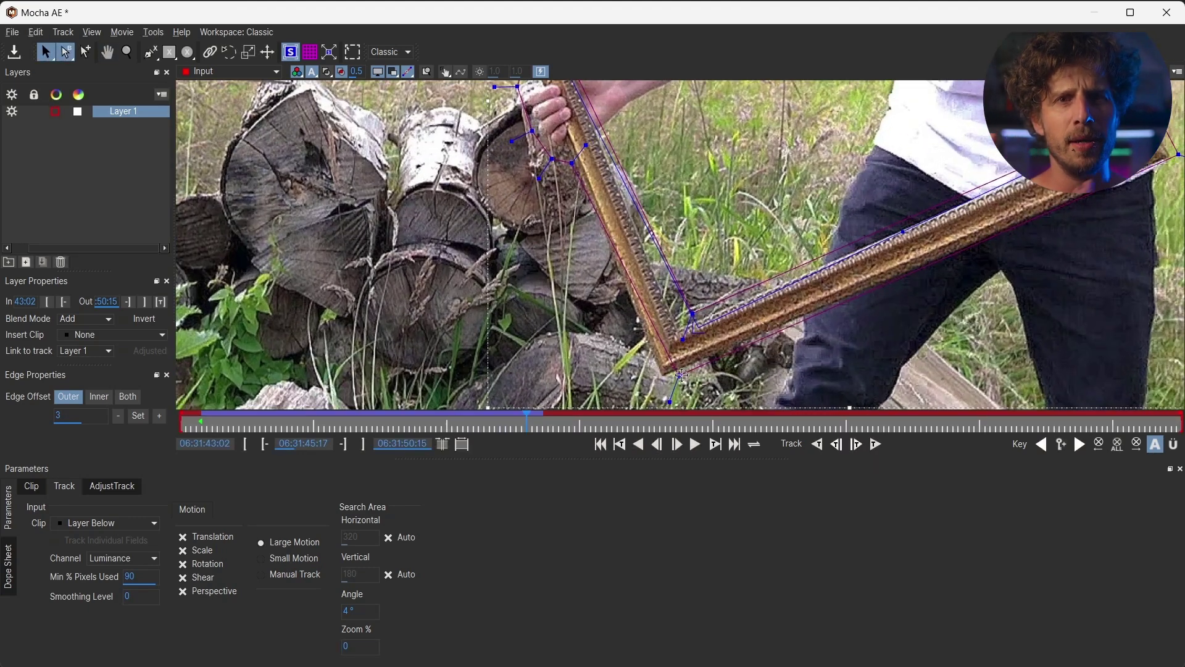
{"action": "scroll", "coordinate": [685, 308], "scroll_direction": "up", "scroll_amount": 1}
{"action": "scroll", "coordinate": [603, 133], "scroll_direction": "down", "scroll_amount": 2}
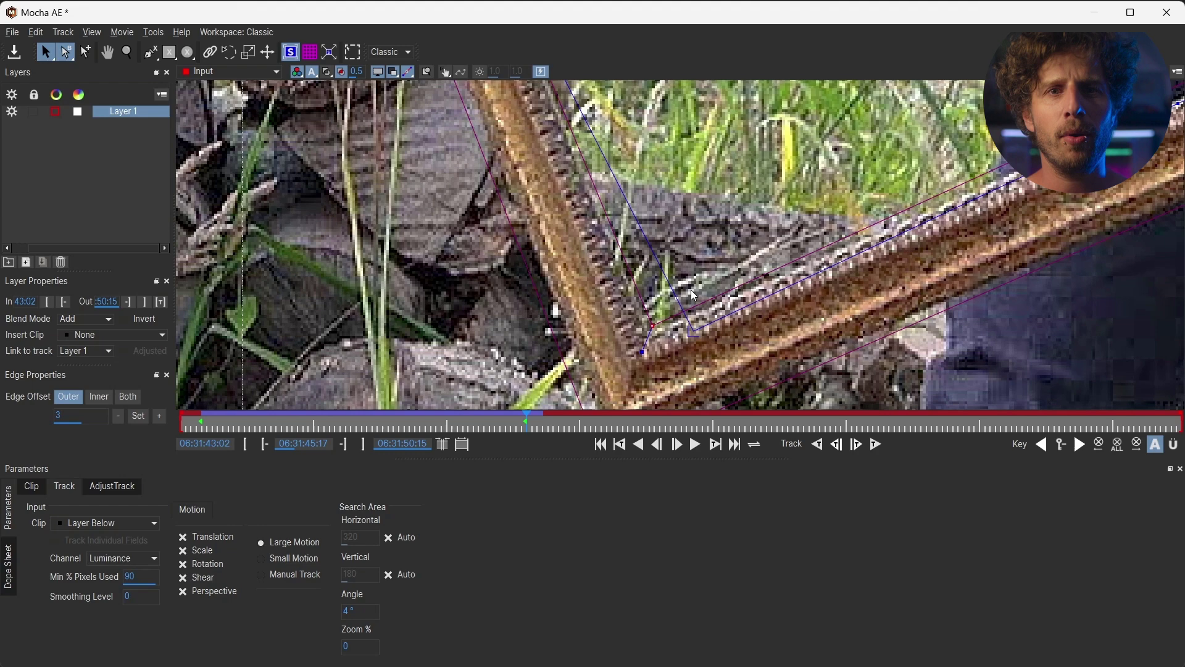
{"action": "scroll", "coordinate": [680, 110], "scroll_direction": "down", "scroll_amount": 3}
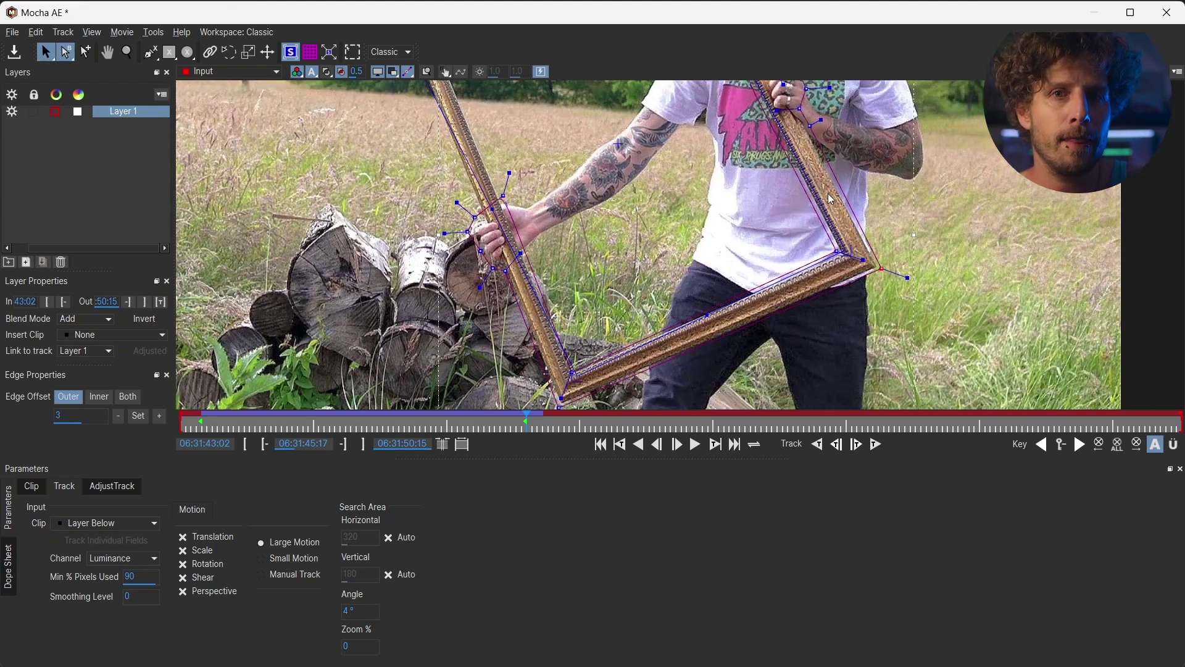
{"action": "left_click", "coordinate": [876, 444]}
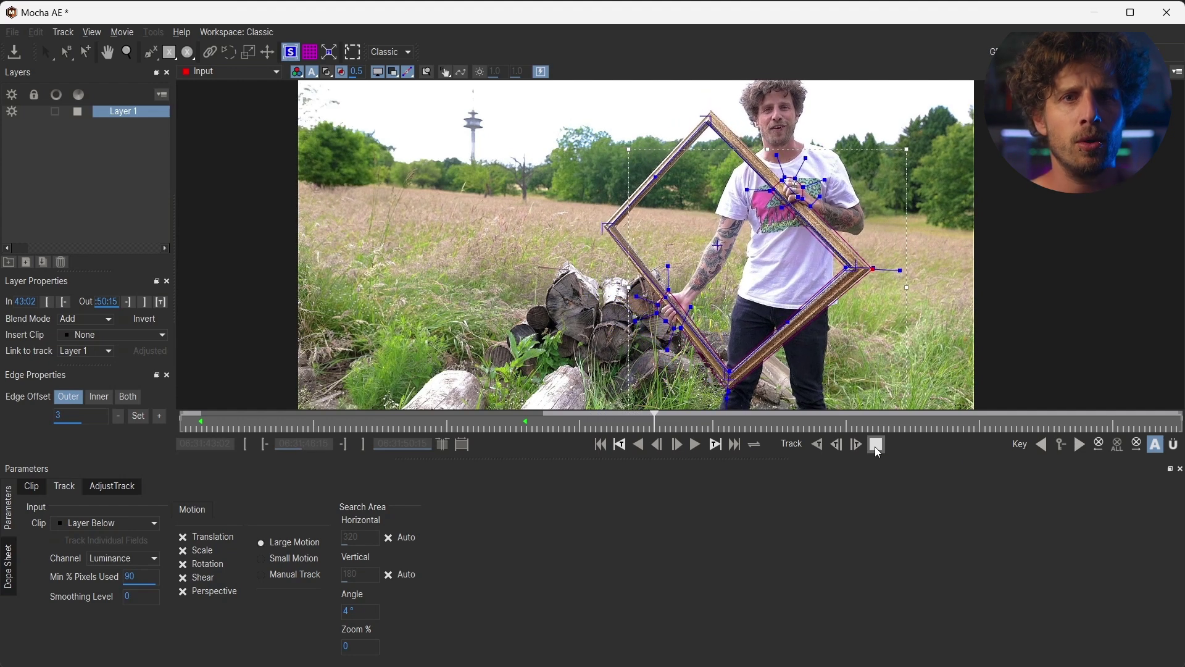
{"action": "left_click", "coordinate": [877, 444]}
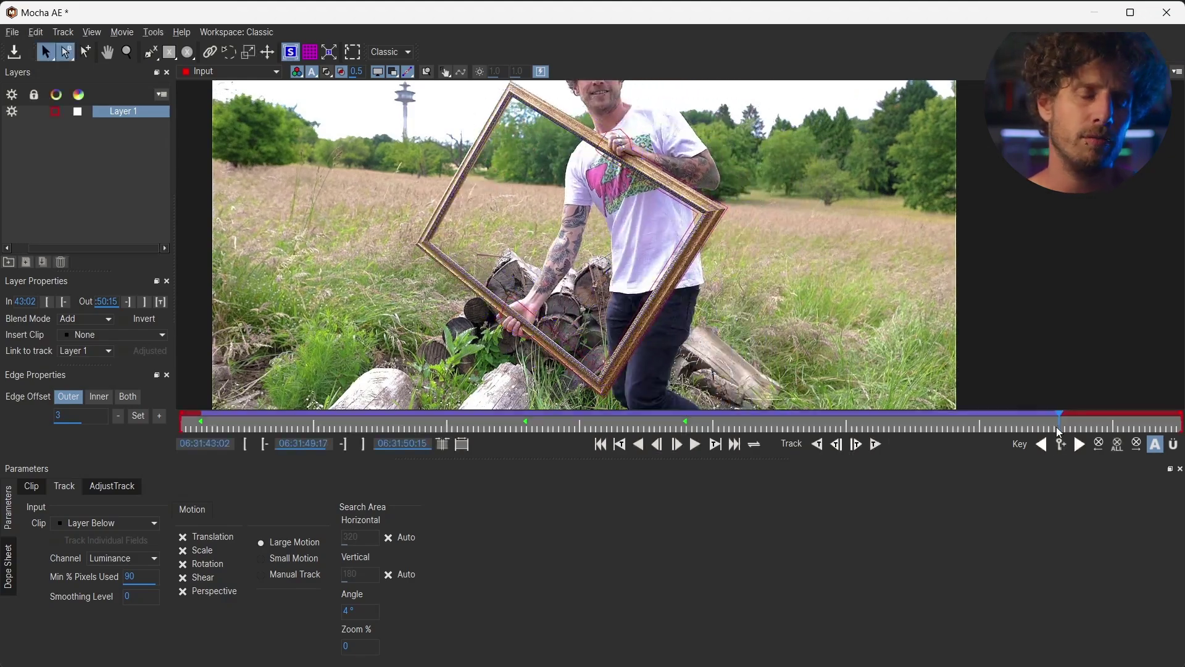
{"action": "left_click", "coordinate": [877, 444]}
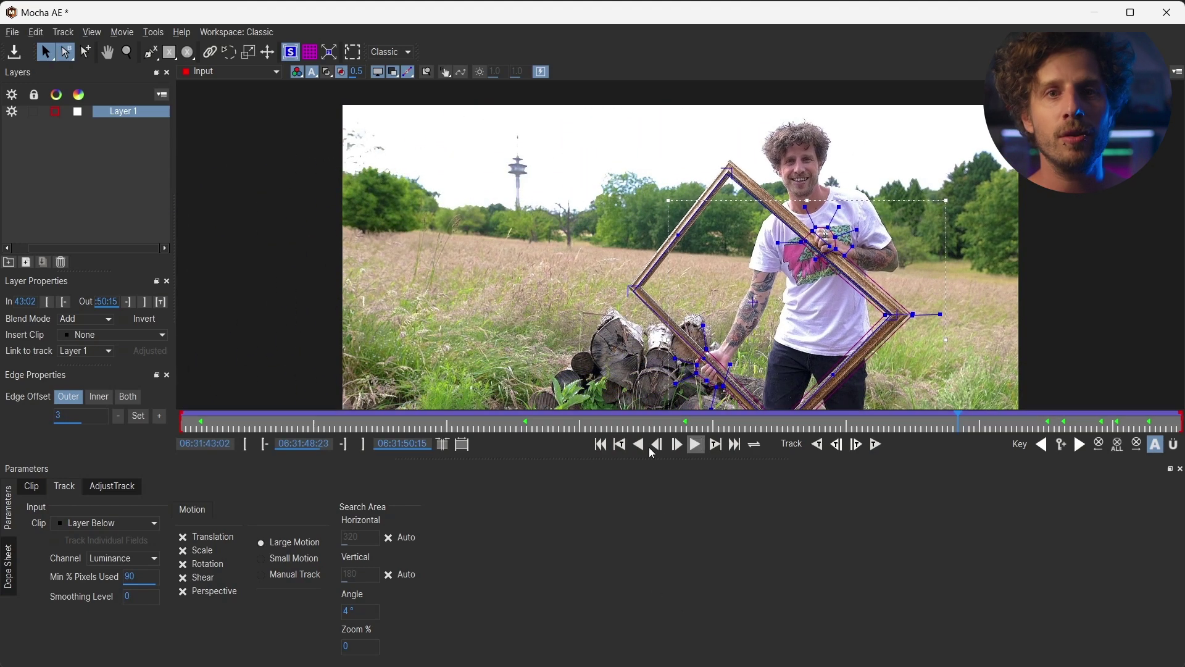
{"action": "left_click", "coordinate": [598, 447]}
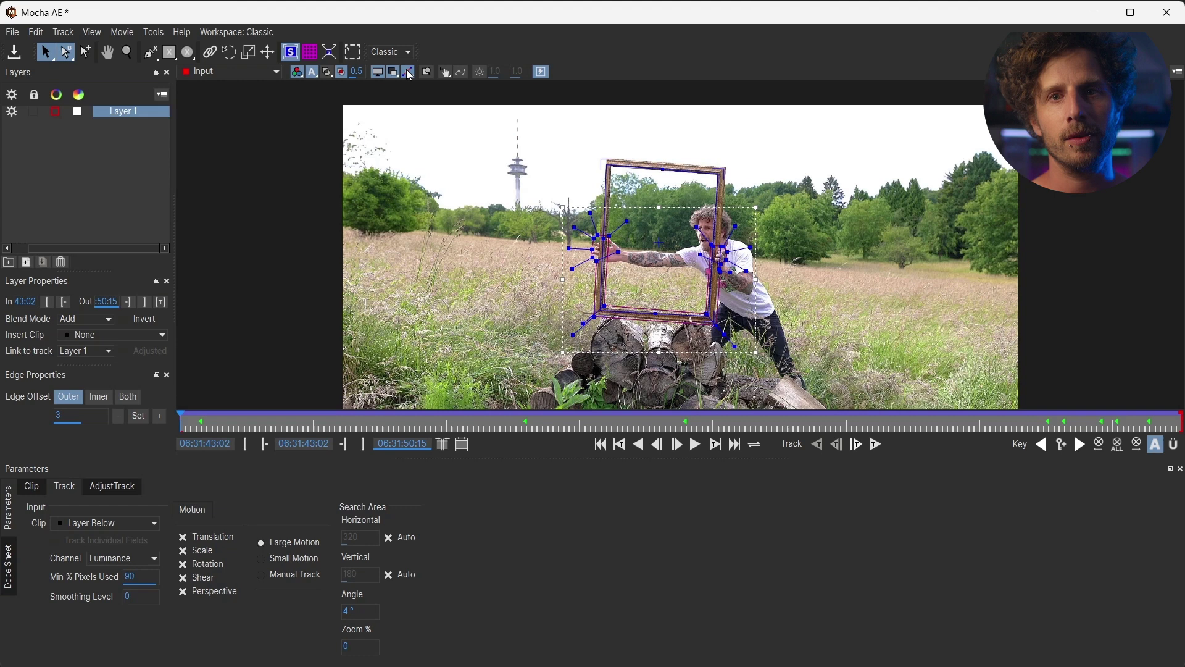
Step: Show the grid on the tracked surface, play it back, and open AdjustTrack
{"action": "left_click", "coordinate": [393, 71]}
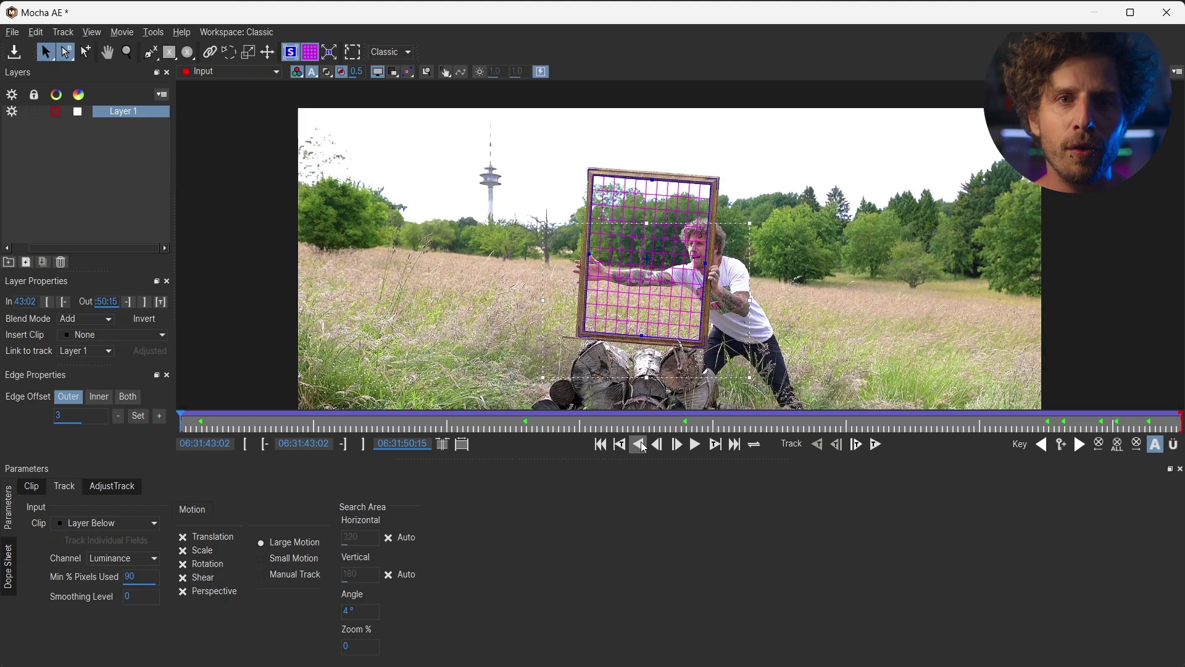
{"action": "left_click", "coordinate": [695, 445]}
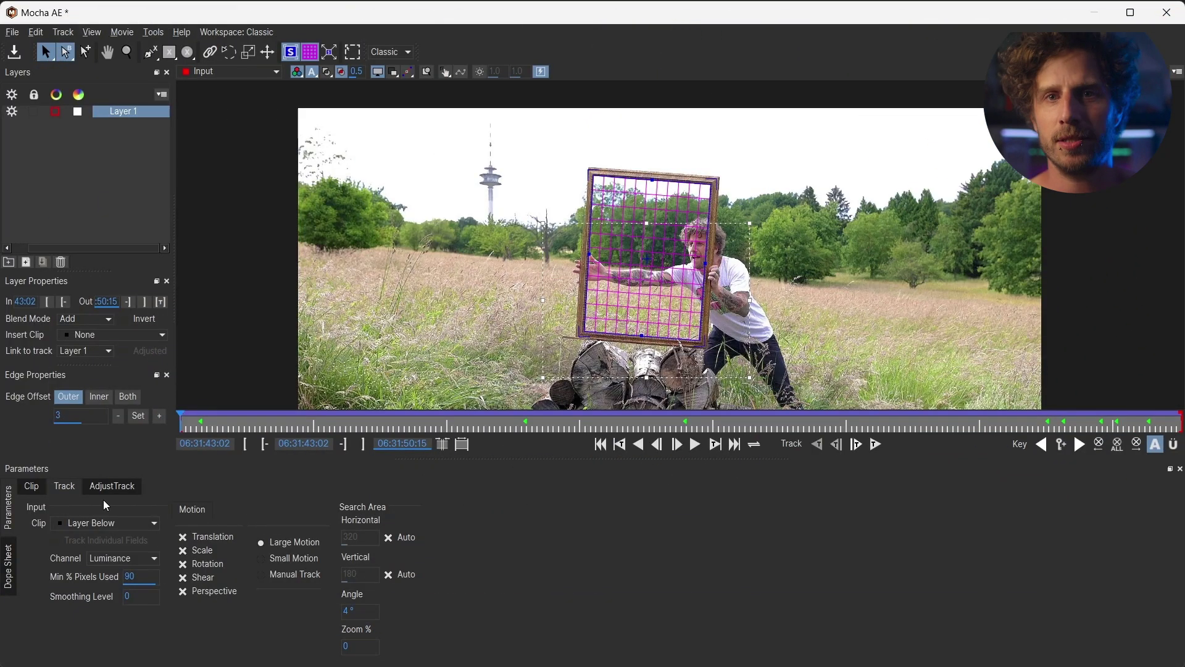
{"action": "left_click", "coordinate": [106, 488]}
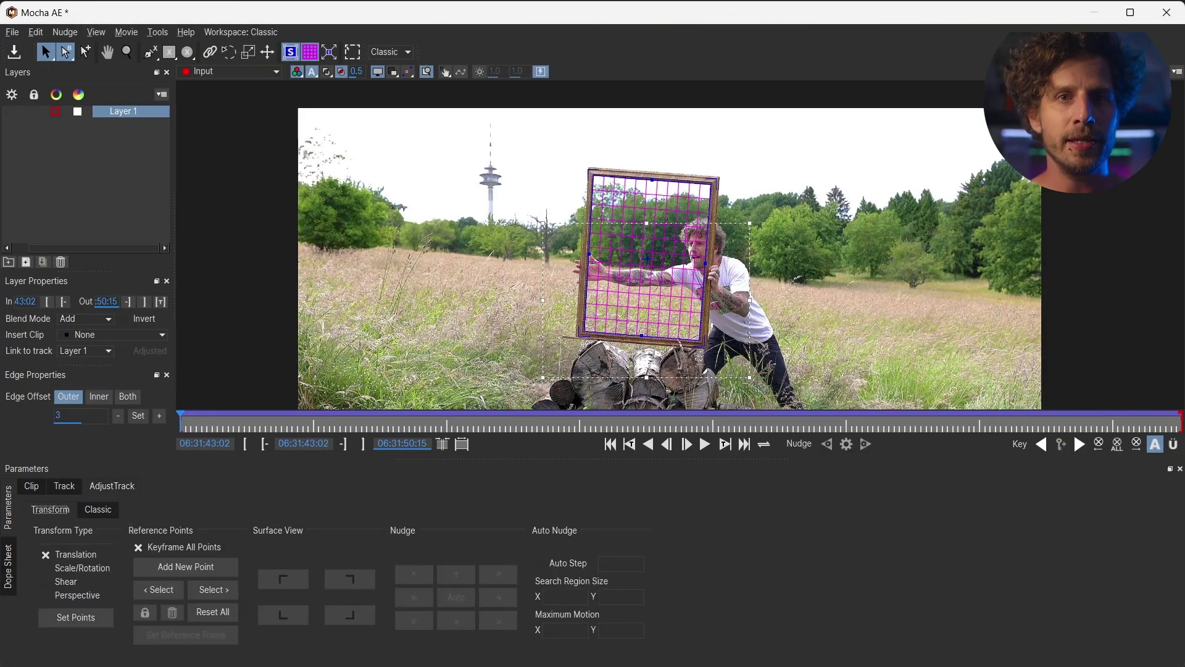
Step: Zoom and pan around the frame's corners, fitting the surface corners to its inner corners
{"action": "left_click", "coordinate": [185, 567]}
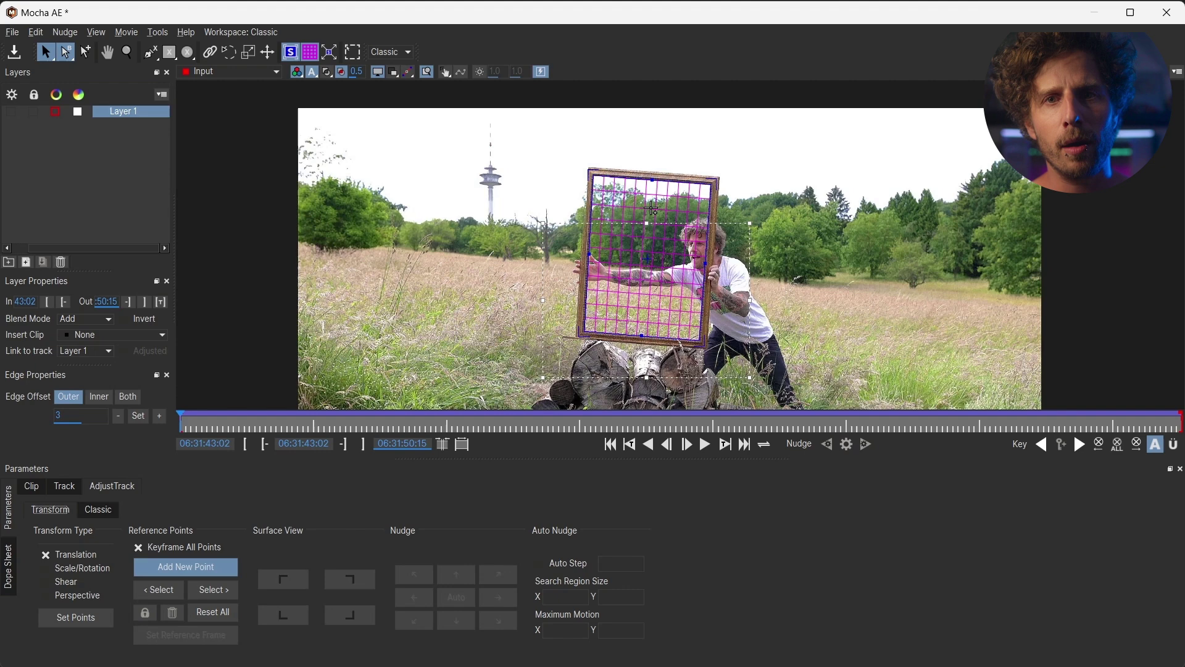
{"action": "scroll", "coordinate": [600, 183], "scroll_direction": "up", "scroll_amount": 4}
{"action": "scroll", "coordinate": [600, 182], "scroll_direction": "up", "scroll_amount": 4}
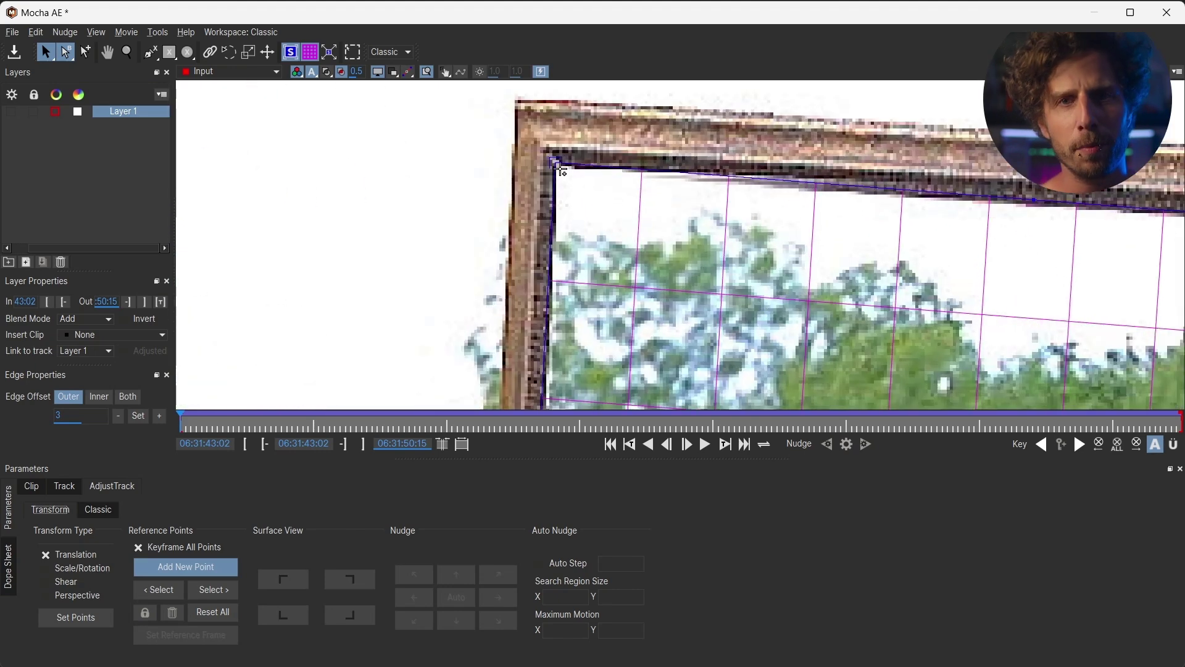
{"action": "key", "text": "x"}
{"action": "left_click_drag", "start_coordinate": [369, 247], "coordinate": [958, 47]}
{"action": "scroll", "coordinate": [684, 285], "scroll_direction": "down", "scroll_amount": 3}
{"action": "key", "text": "q"}
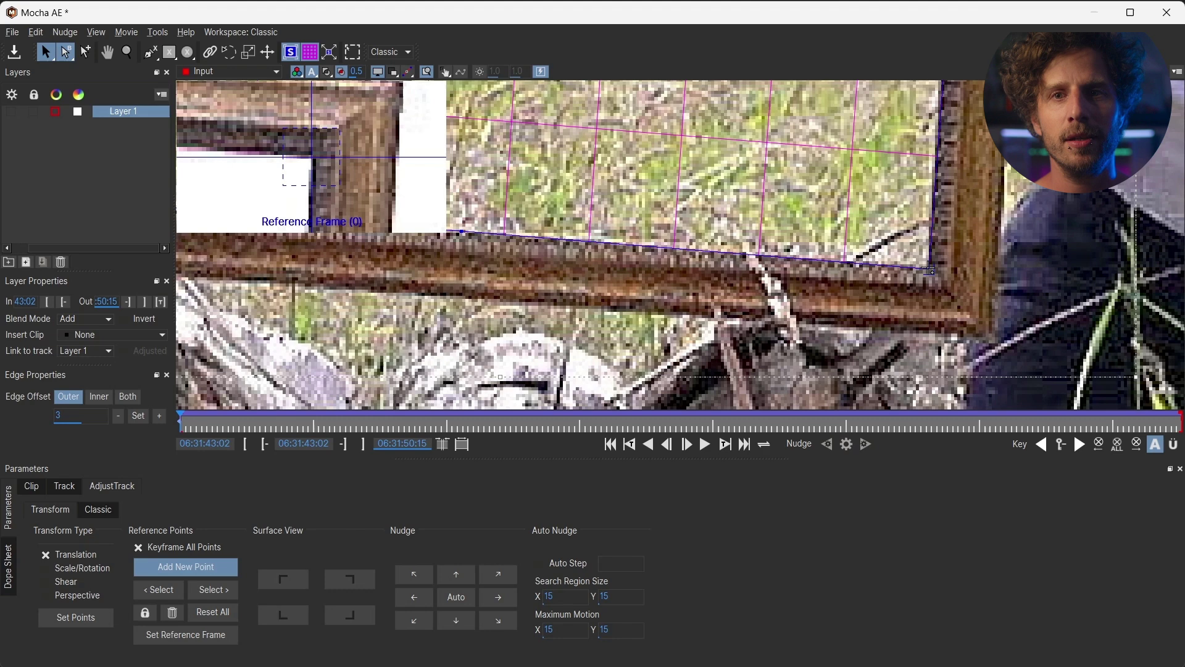
{"action": "scroll", "coordinate": [683, 285], "scroll_direction": "up", "scroll_amount": 4}
{"action": "scroll", "coordinate": [683, 285], "scroll_direction": "down", "scroll_amount": 6}
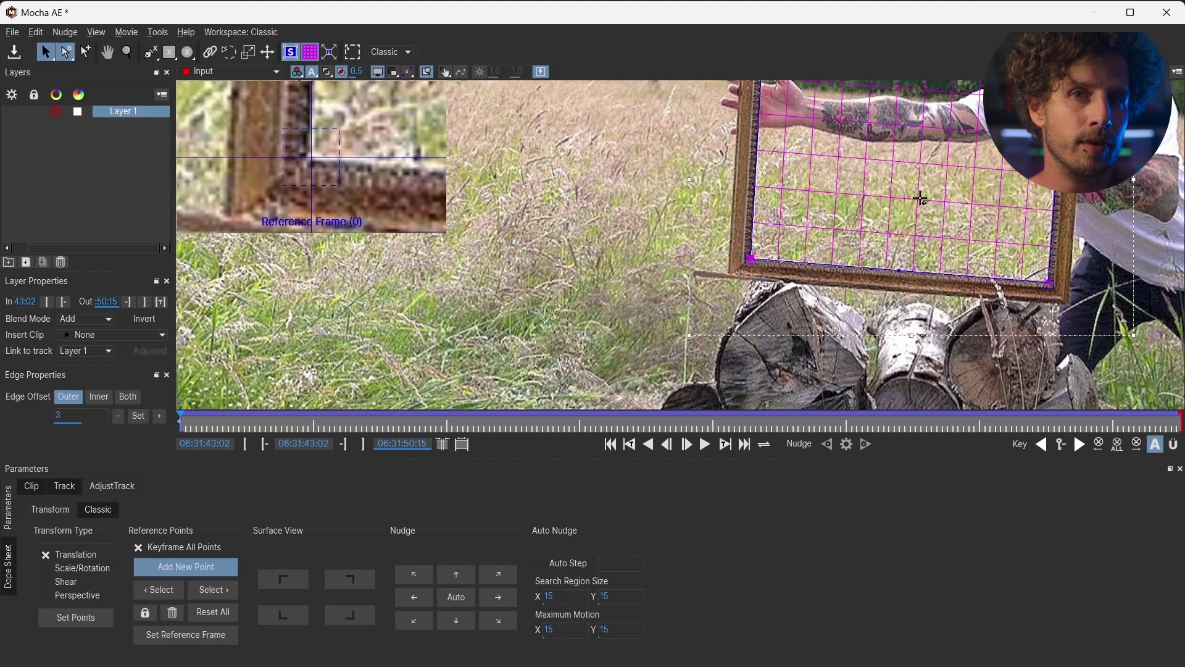
{"action": "key", "text": "x"}
{"action": "key", "text": "q"}
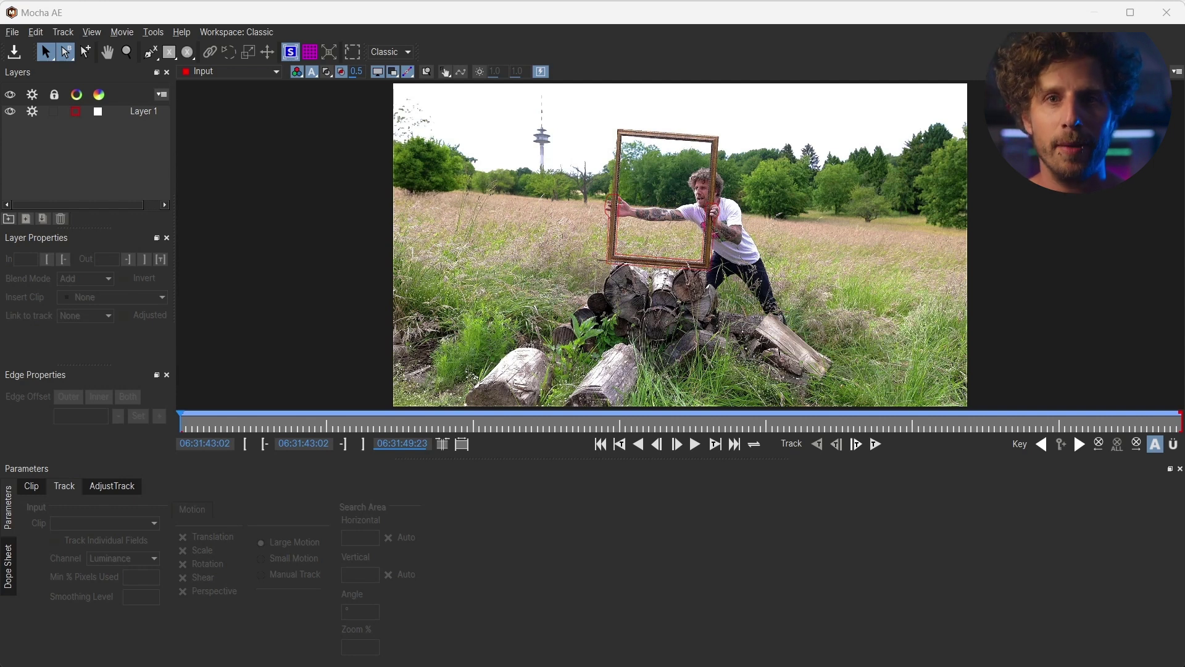
Step: Expand Layer 1's planar surface to fill the frame and save the Mocha project
{"action": "left_click", "coordinate": [138, 113]}
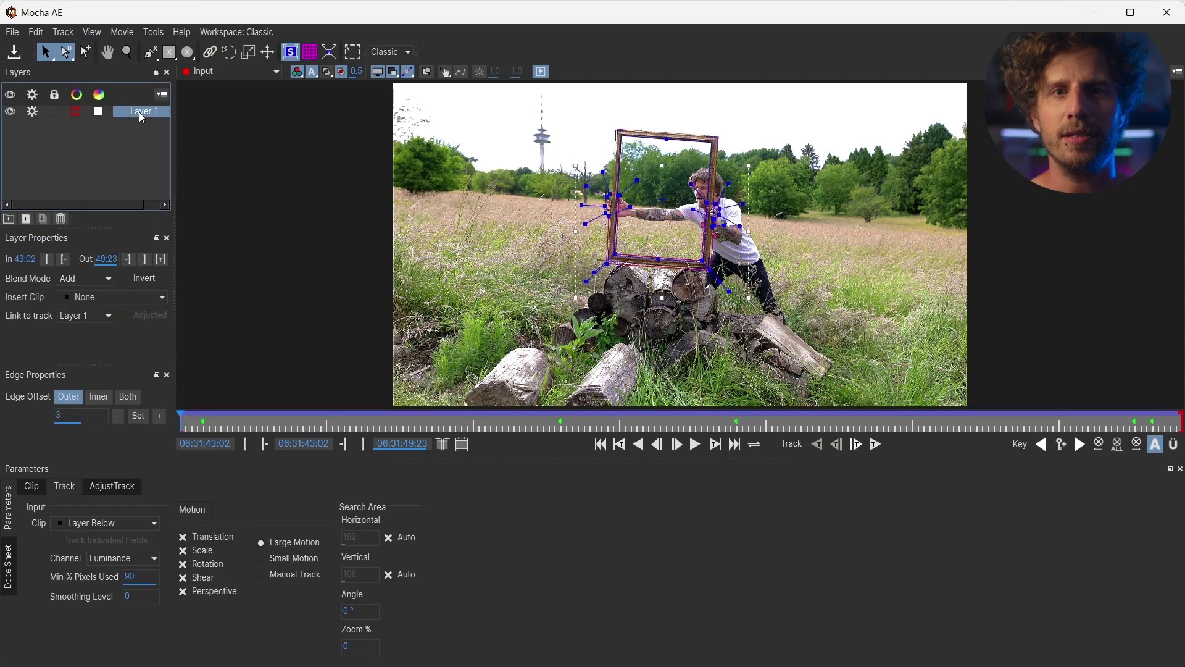
{"action": "left_click", "coordinate": [334, 58]}
{"action": "scroll", "coordinate": [1092, 255], "scroll_direction": "down", "scroll_amount": 1}
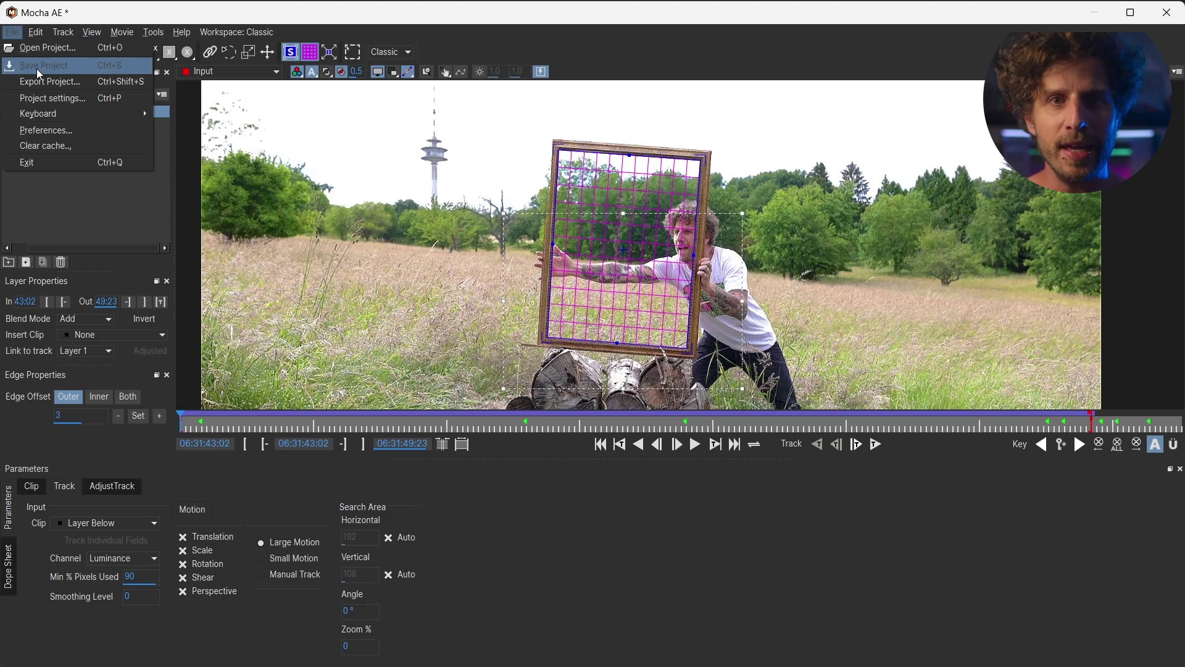
{"action": "left_click", "coordinate": [36, 69]}
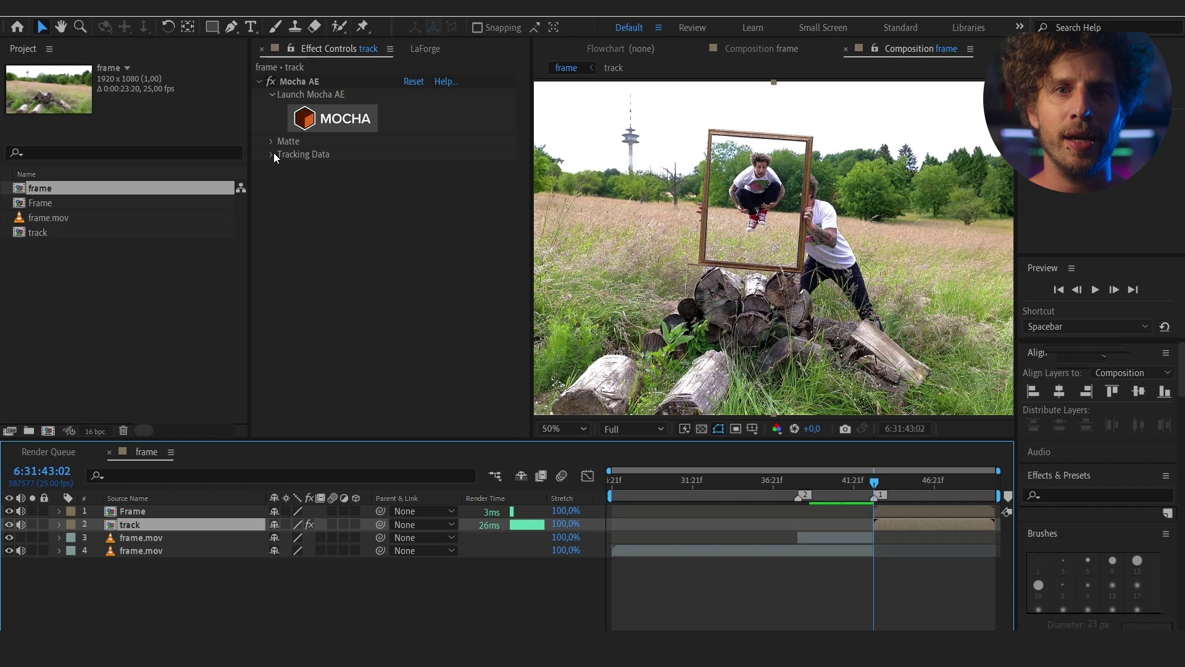
Step: Create Mocha track data and export it as Corner Pin (Support Motion Blur) to layer 1. Frame
{"action": "left_click", "coordinate": [271, 154]}
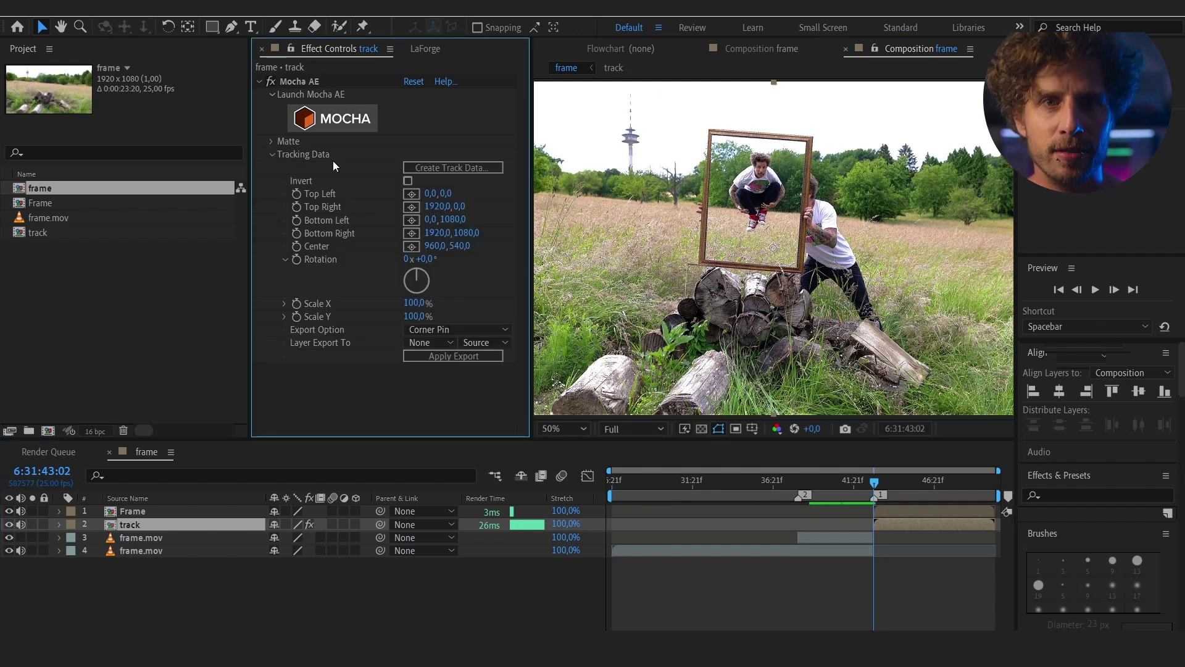
{"action": "left_click", "coordinate": [462, 165]}
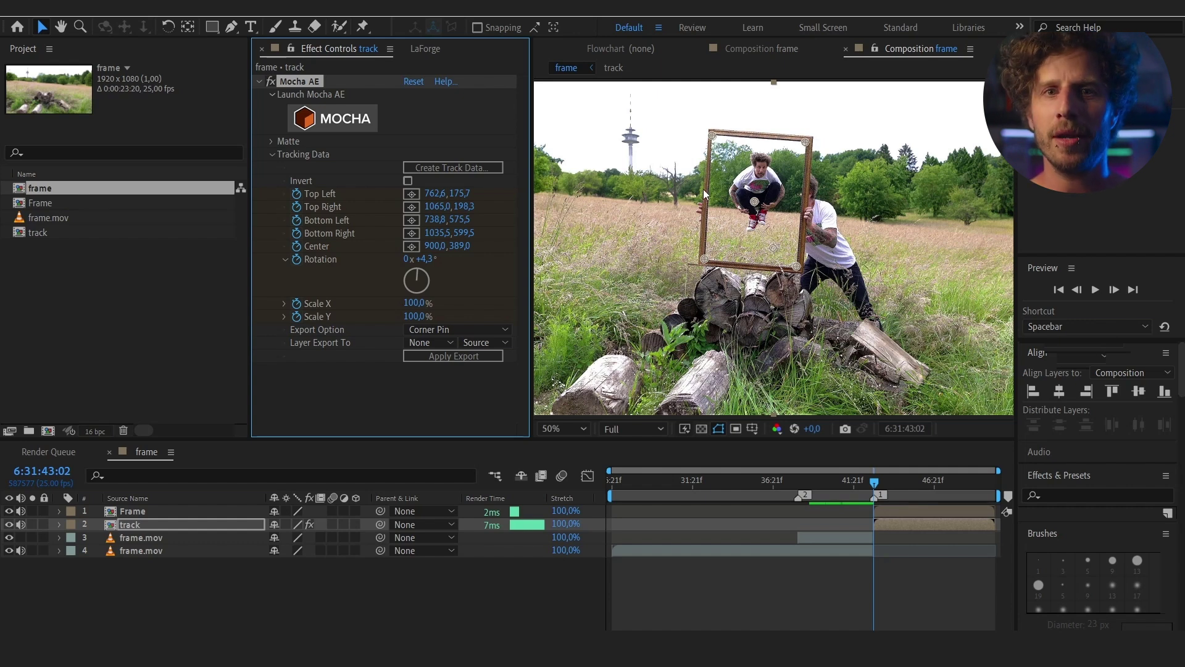
{"action": "left_click", "coordinate": [476, 329]}
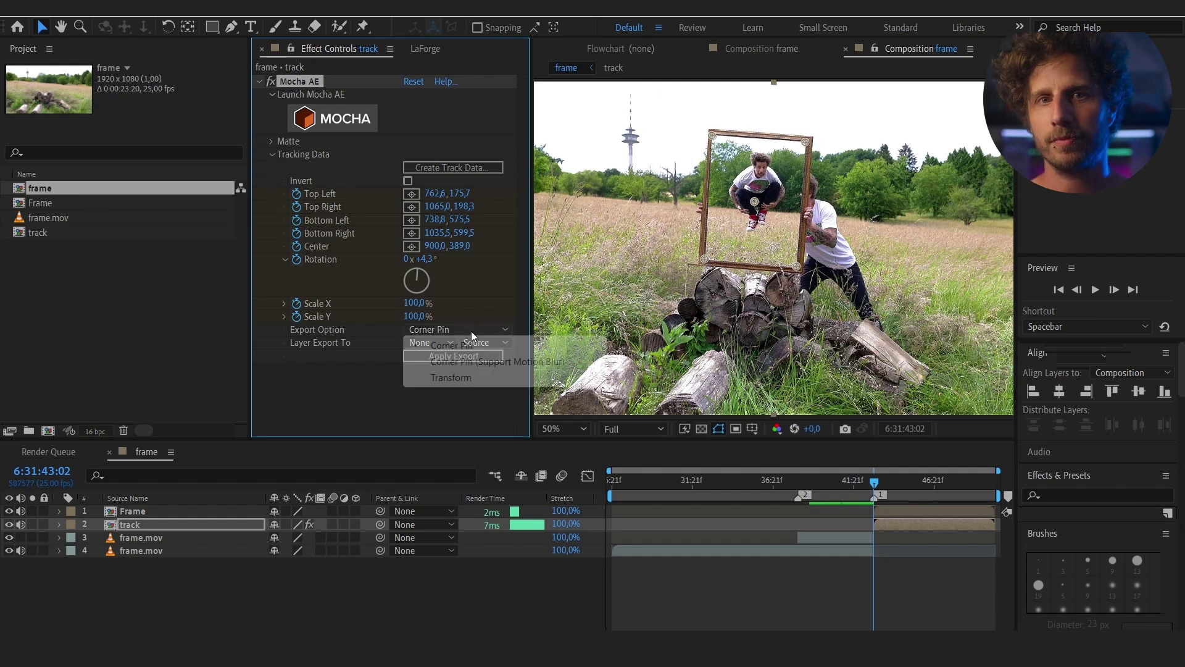
{"action": "left_click", "coordinate": [466, 365]}
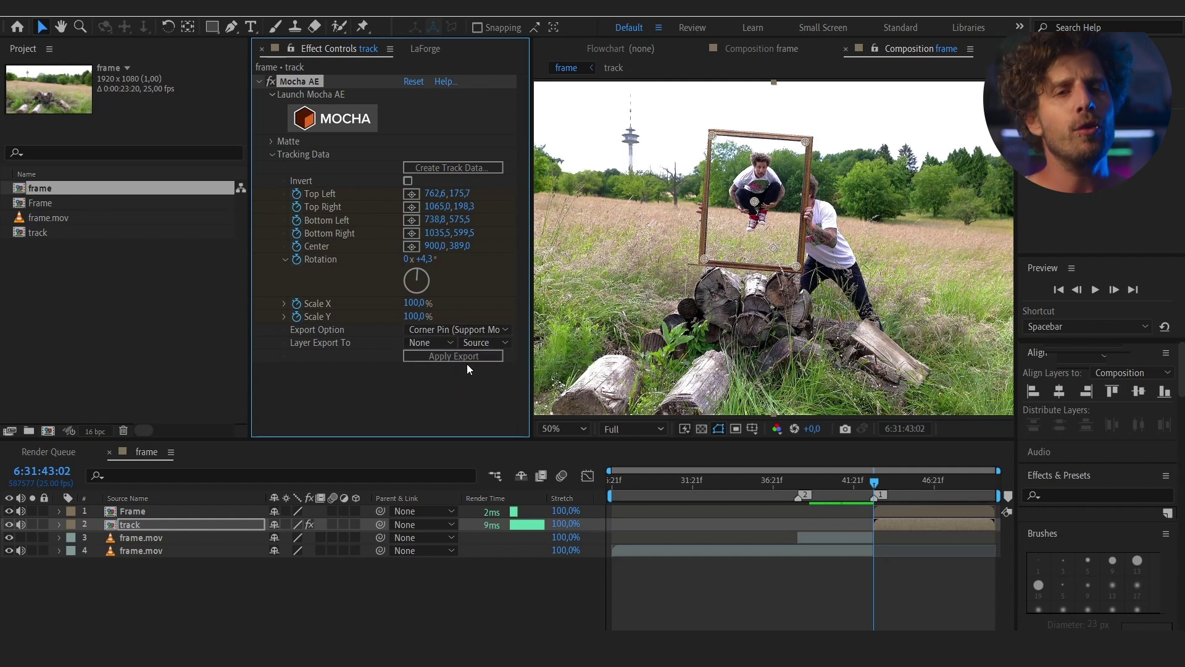
{"action": "left_click", "coordinate": [418, 343]}
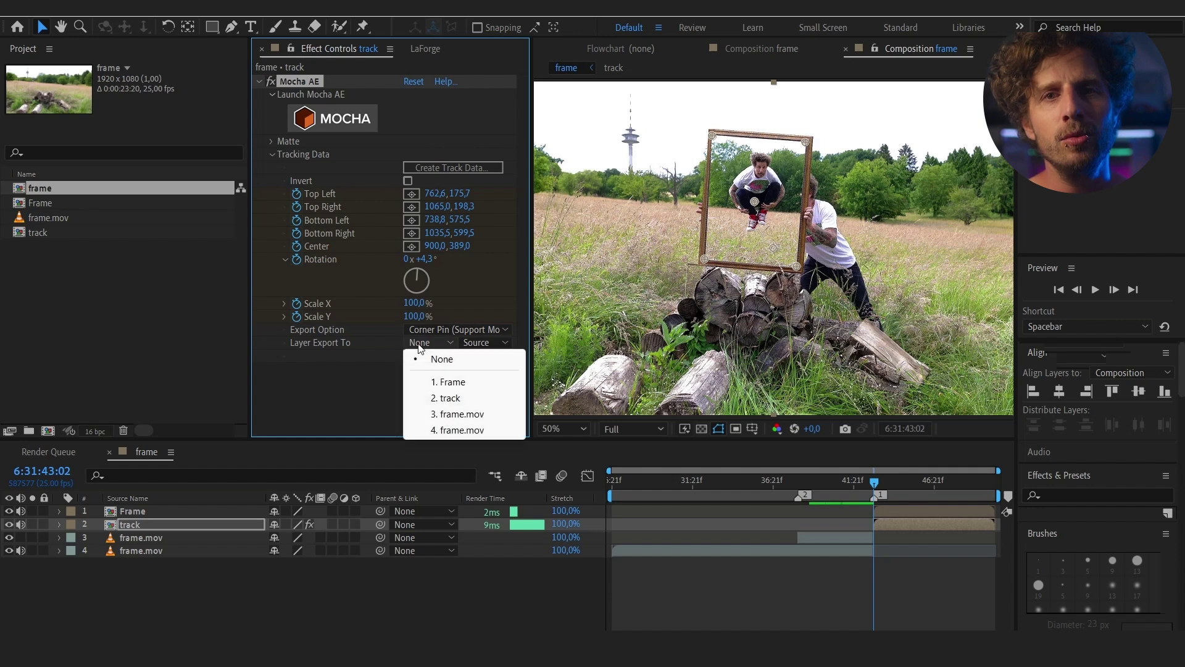
{"action": "left_click", "coordinate": [446, 382]}
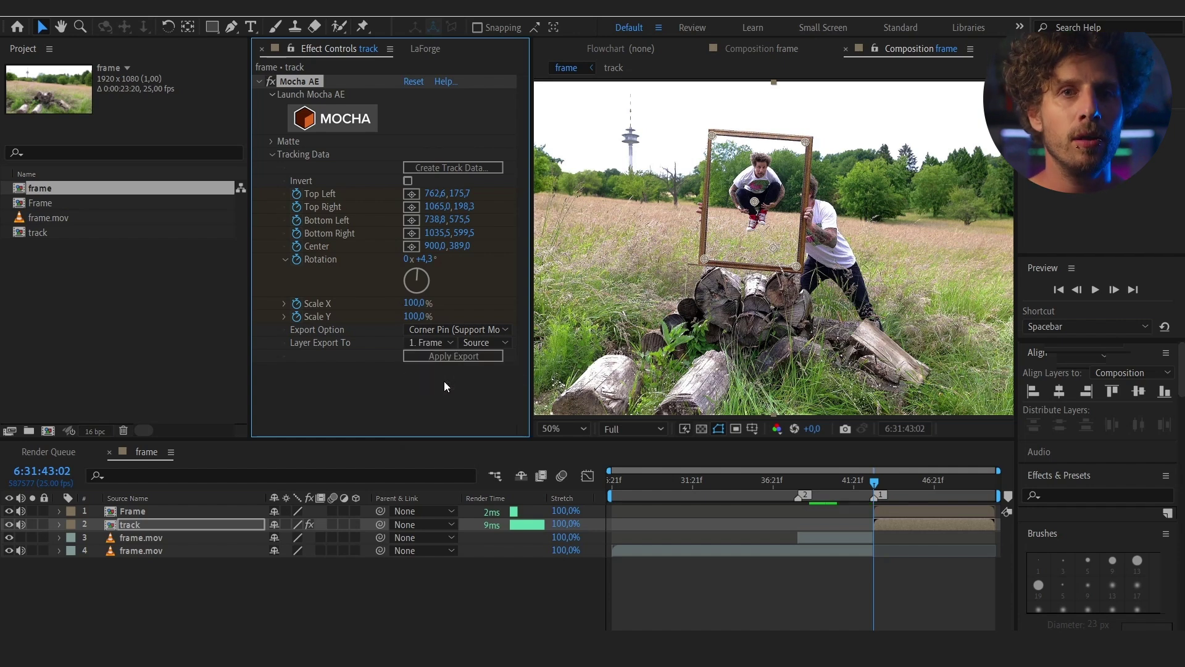
{"action": "left_click", "coordinate": [457, 358]}
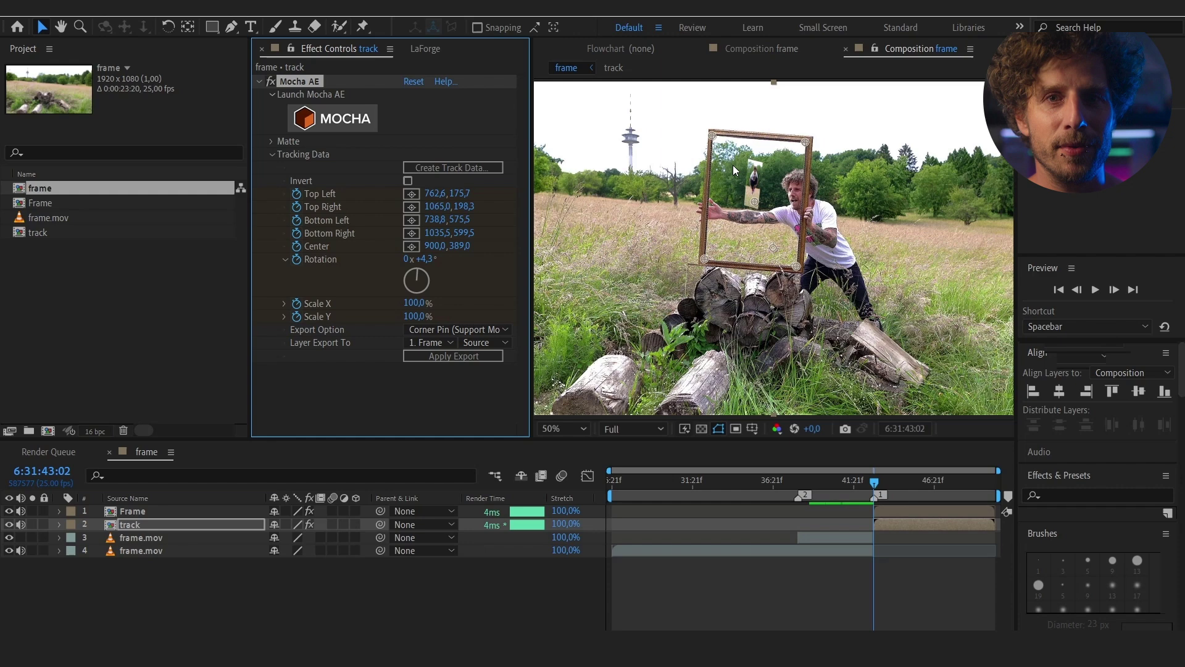
Step: Preview the tracked frame, then return to 6:31:43:02
{"action": "left_click", "coordinate": [877, 484]}
{"action": "key", "text": "space"}
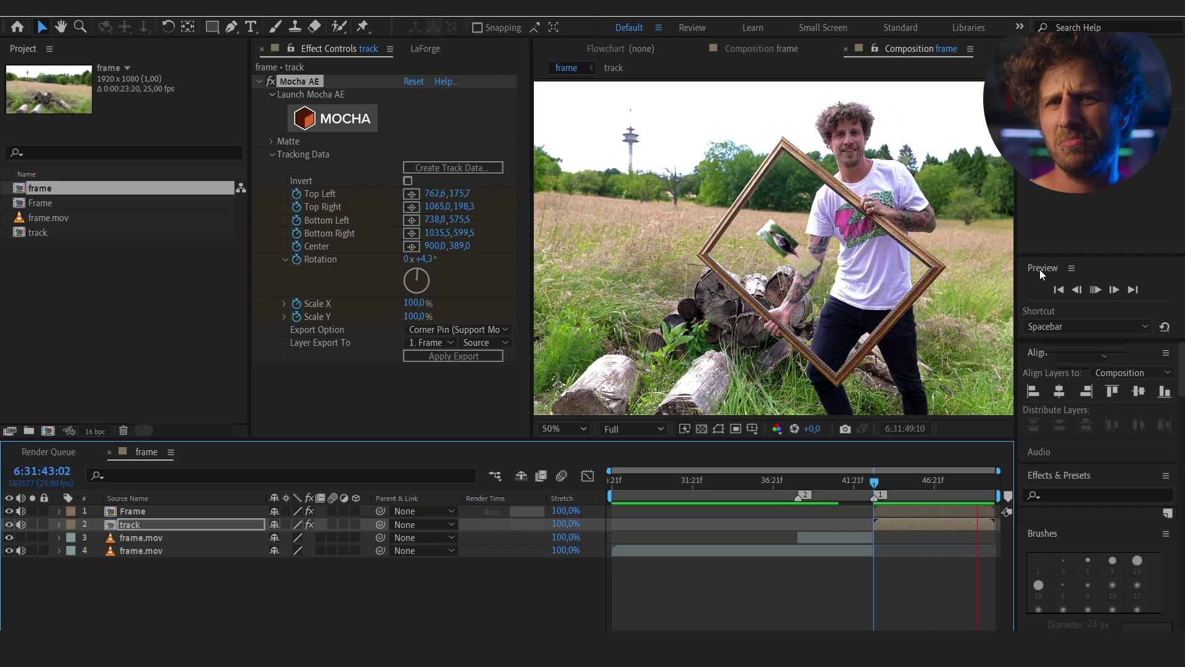
{"action": "key", "text": "space"}
{"action": "left_click", "coordinate": [874, 483]}
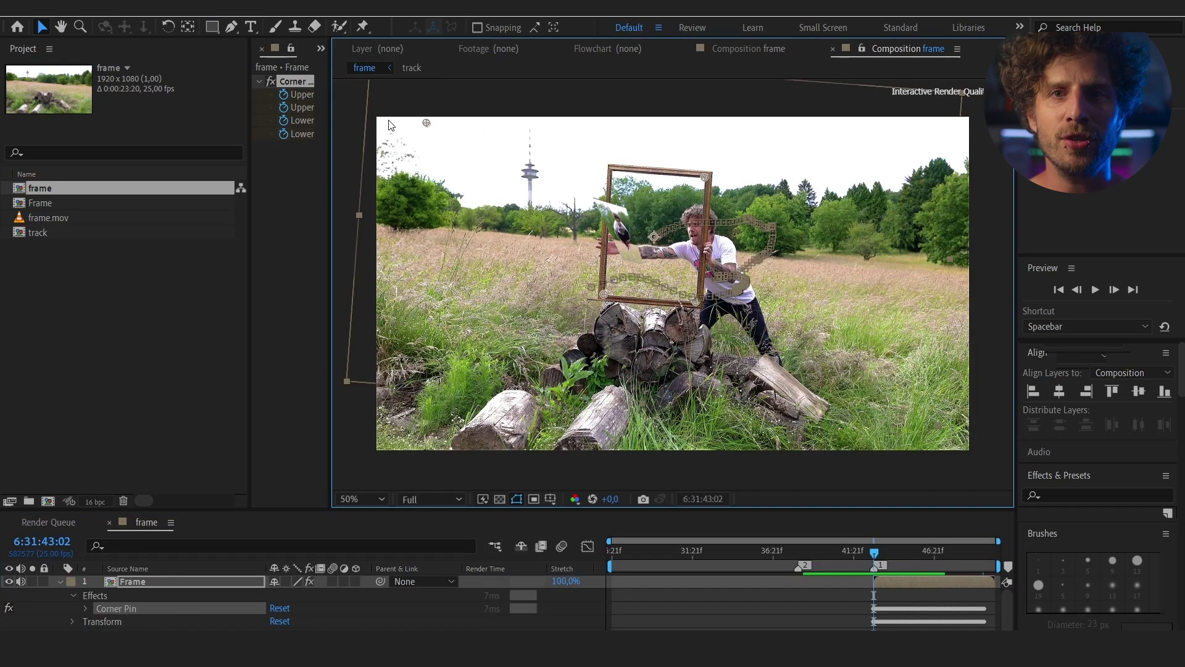
Step: Drag all four corner pins out to the composition's corners
{"action": "left_click_drag", "start_coordinate": [379, 118], "coordinate": [376, 117]}
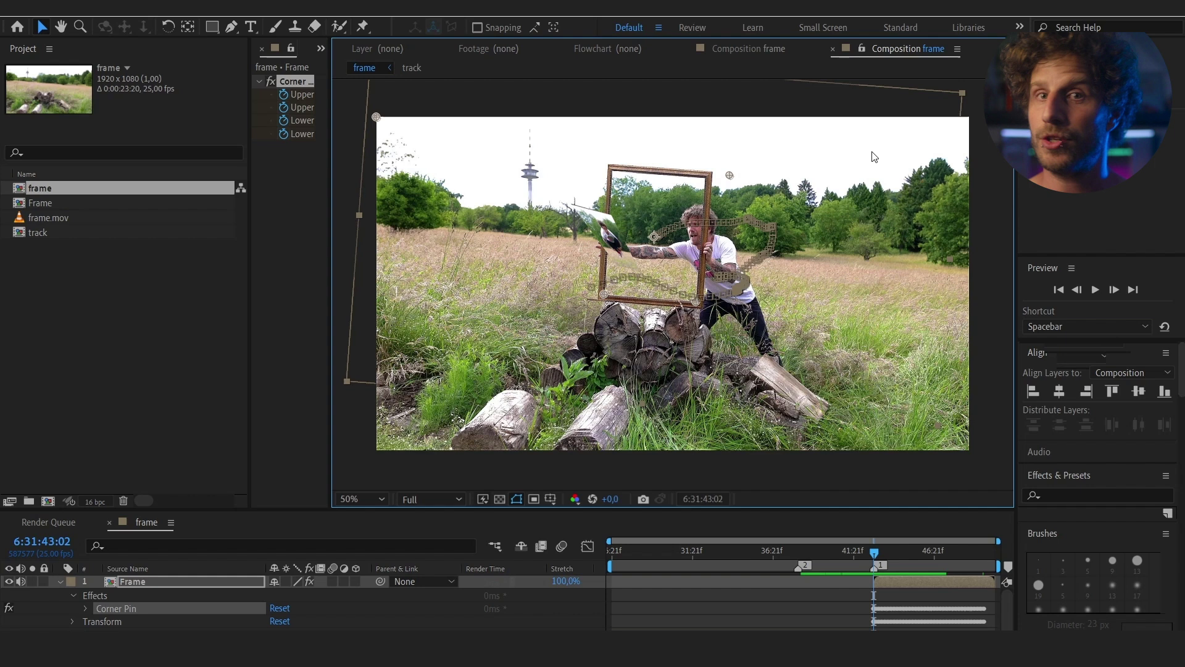
{"action": "left_click_drag", "start_coordinate": [730, 175], "coordinate": [966, 134]}
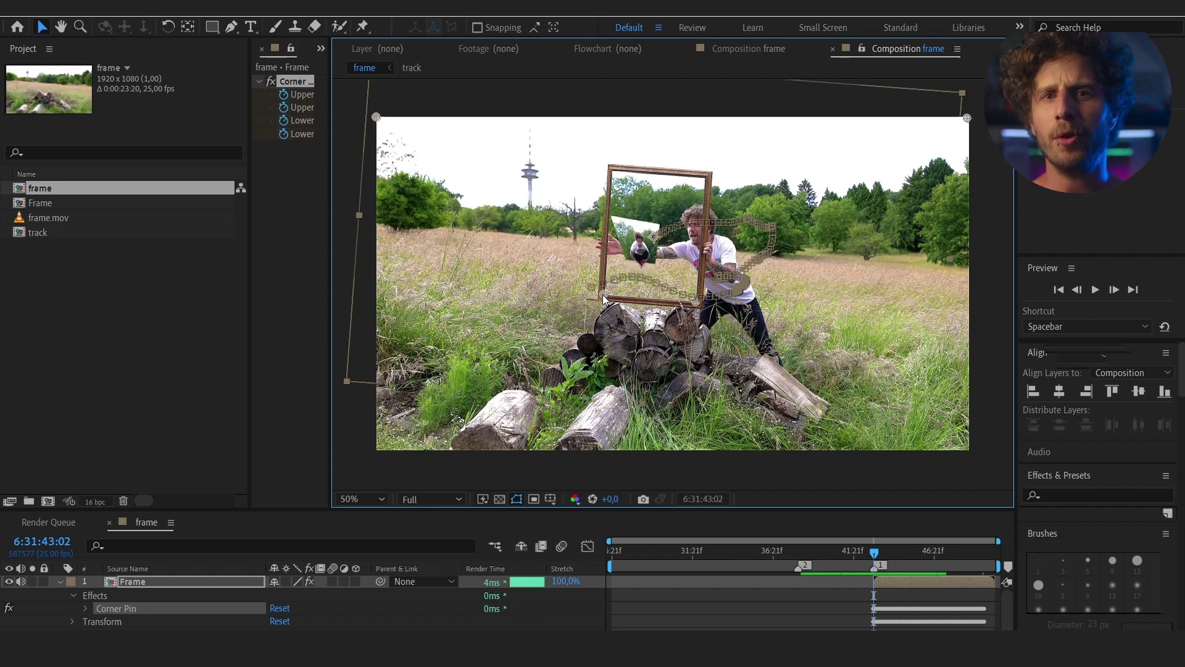
{"action": "left_click_drag", "start_coordinate": [605, 299], "coordinate": [380, 453]}
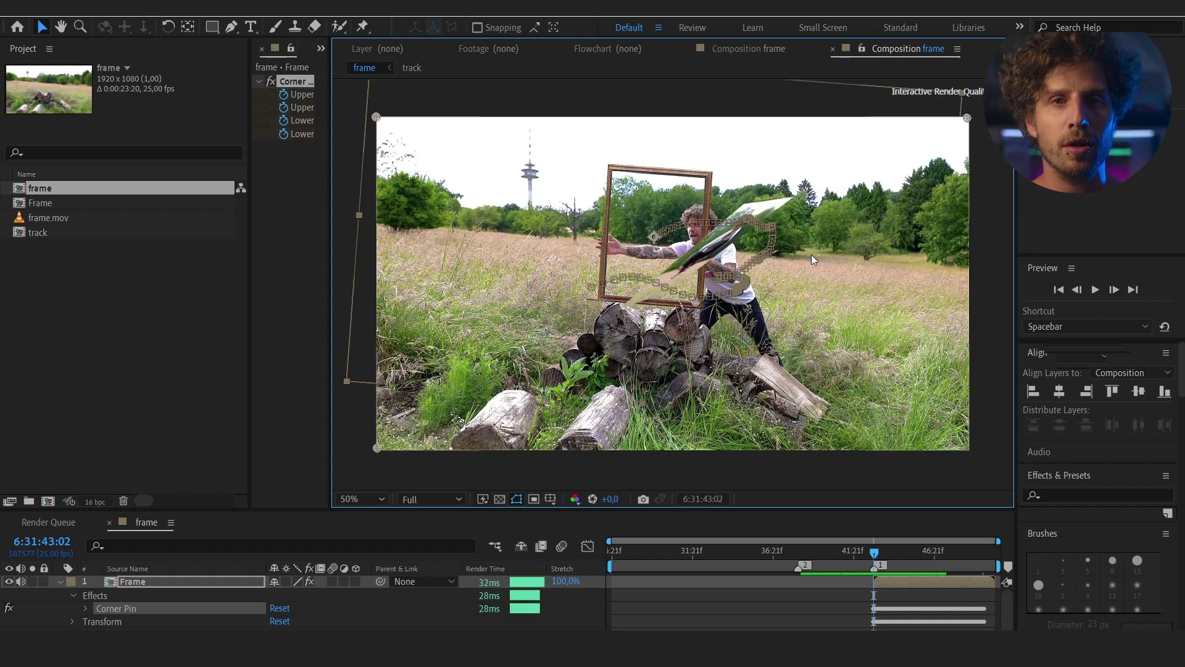
{"action": "left_click_drag", "start_coordinate": [696, 307], "coordinate": [965, 453]}
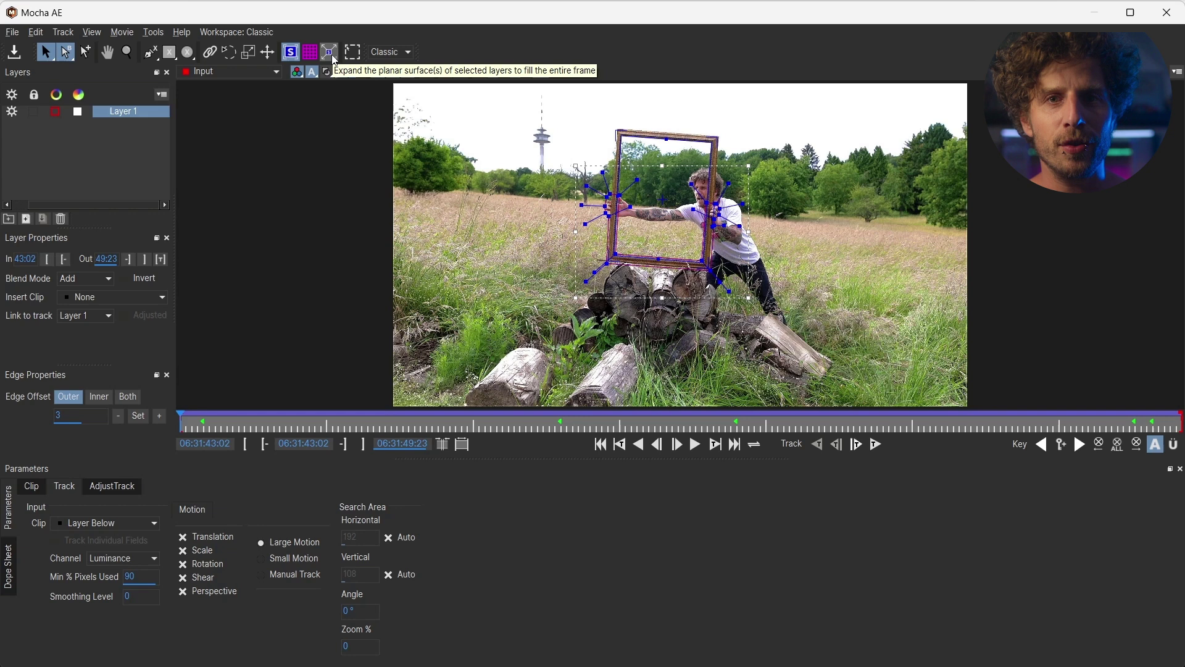
Step: Expand Layer 1's planar surface to fill the frame and save the Mocha project
{"action": "left_click", "coordinate": [331, 53]}
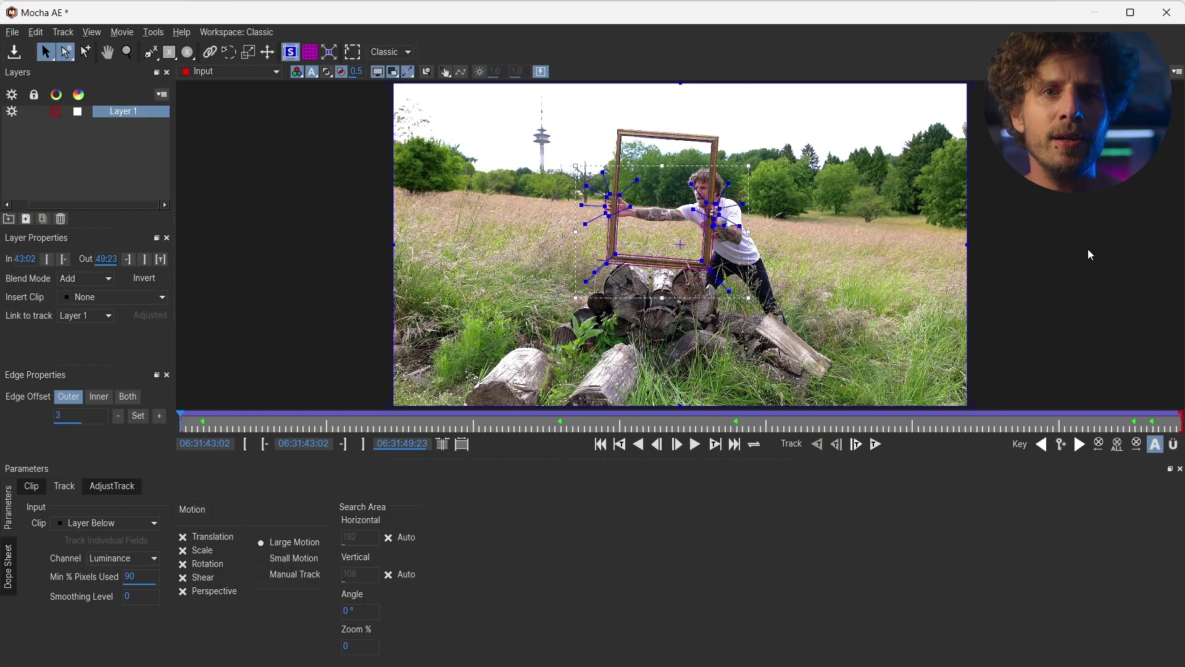
{"action": "scroll", "coordinate": [1091, 254], "scroll_direction": "down", "scroll_amount": 1}
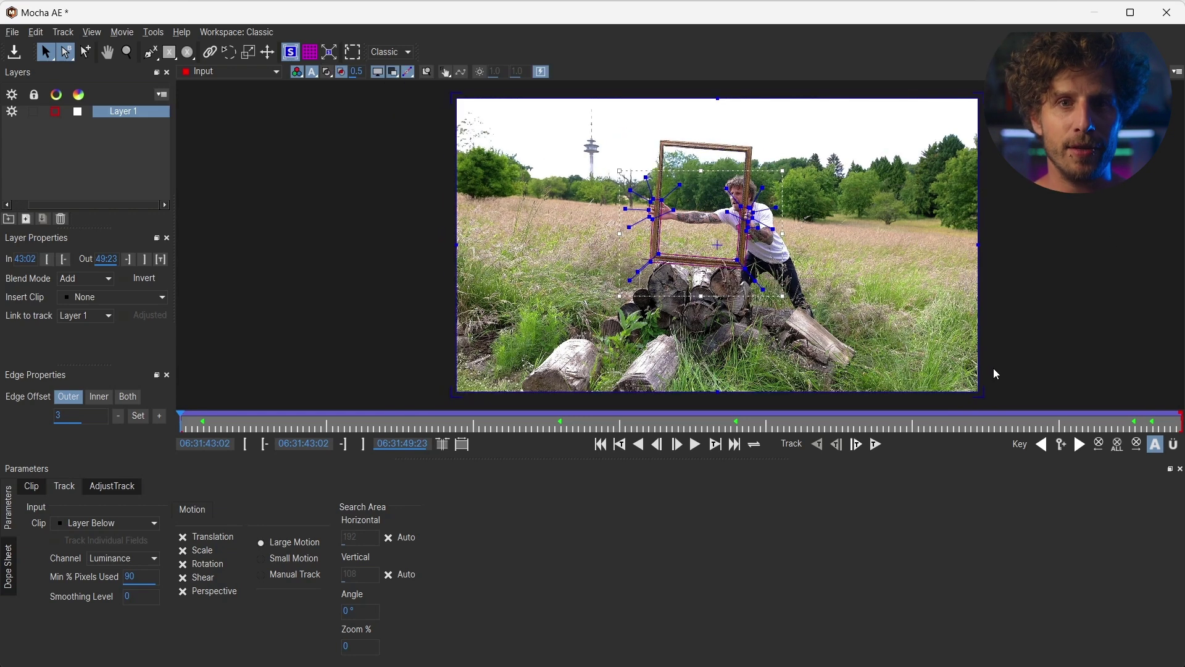
{"action": "left_click", "coordinate": [13, 32]}
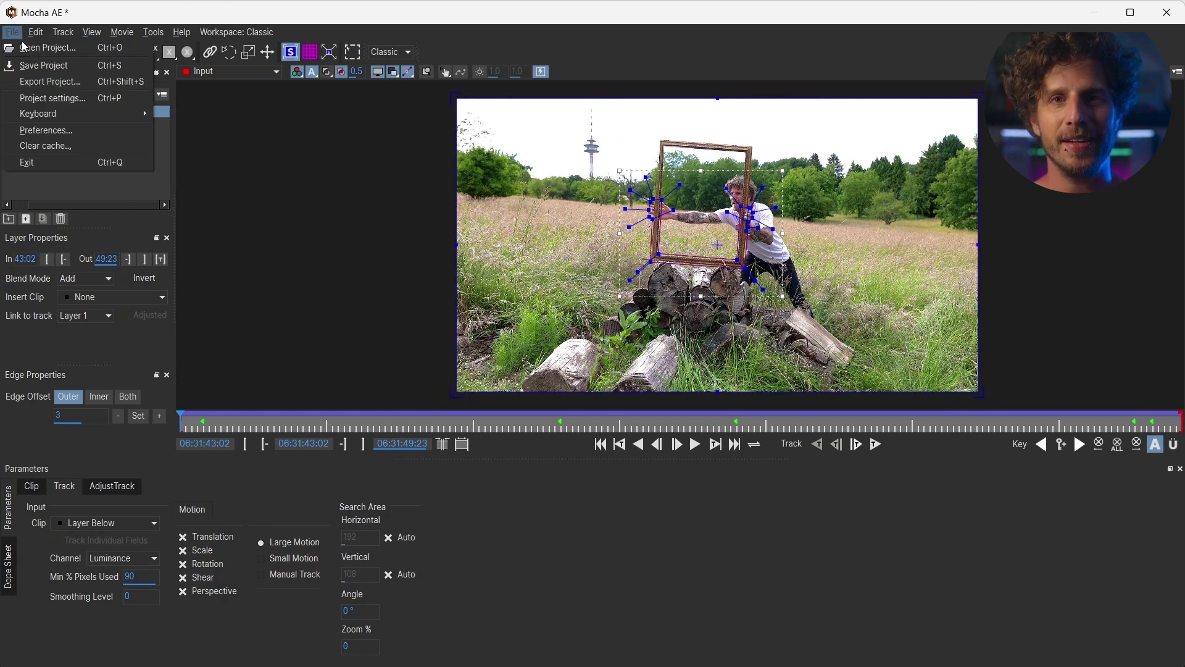
{"action": "left_click", "coordinate": [37, 69]}
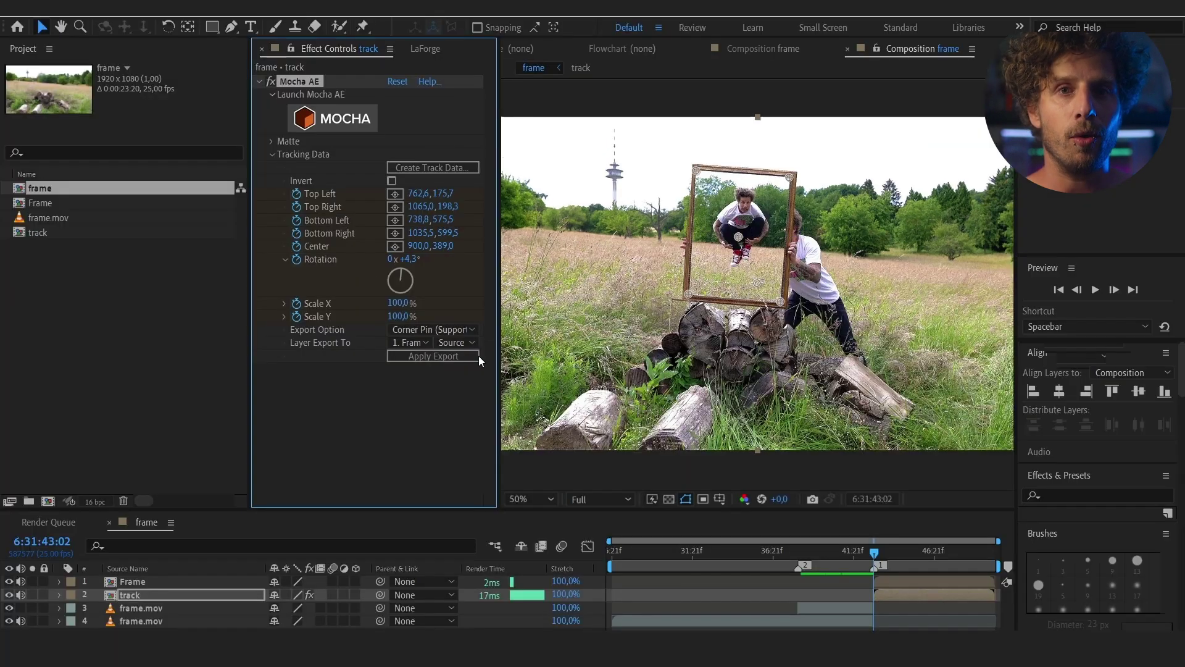
Step: Reapply the updated corner pin to Frame, widen the Composition panel and preview playback
{"action": "left_click", "coordinate": [425, 165]}
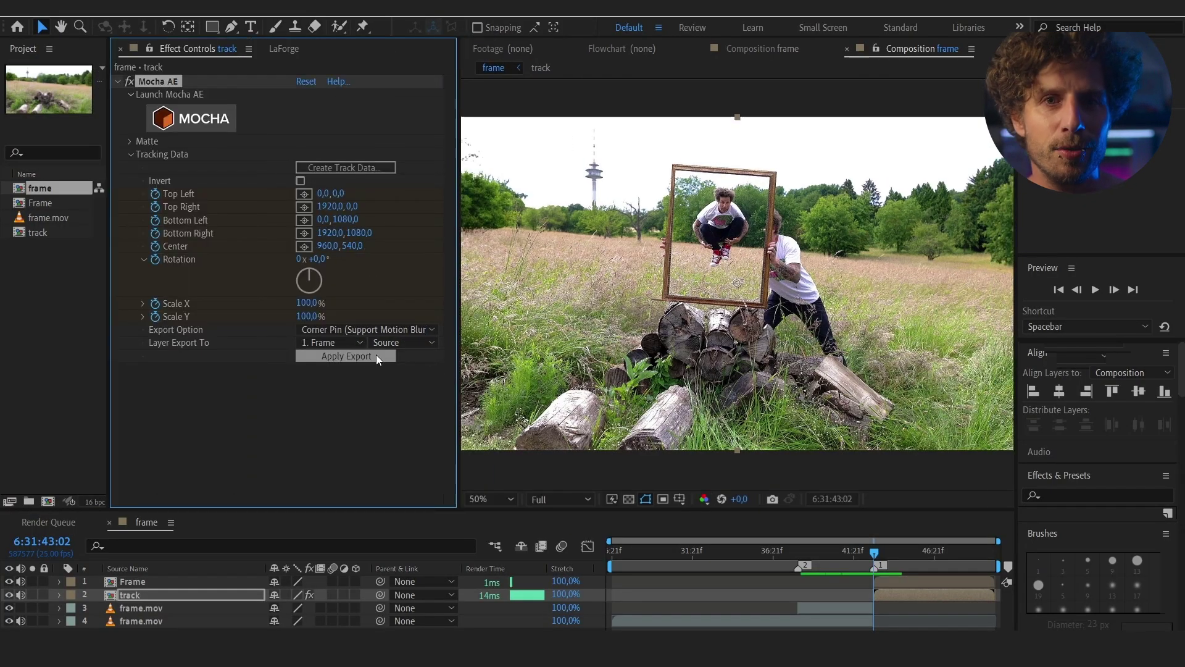
{"action": "left_click", "coordinate": [357, 356]}
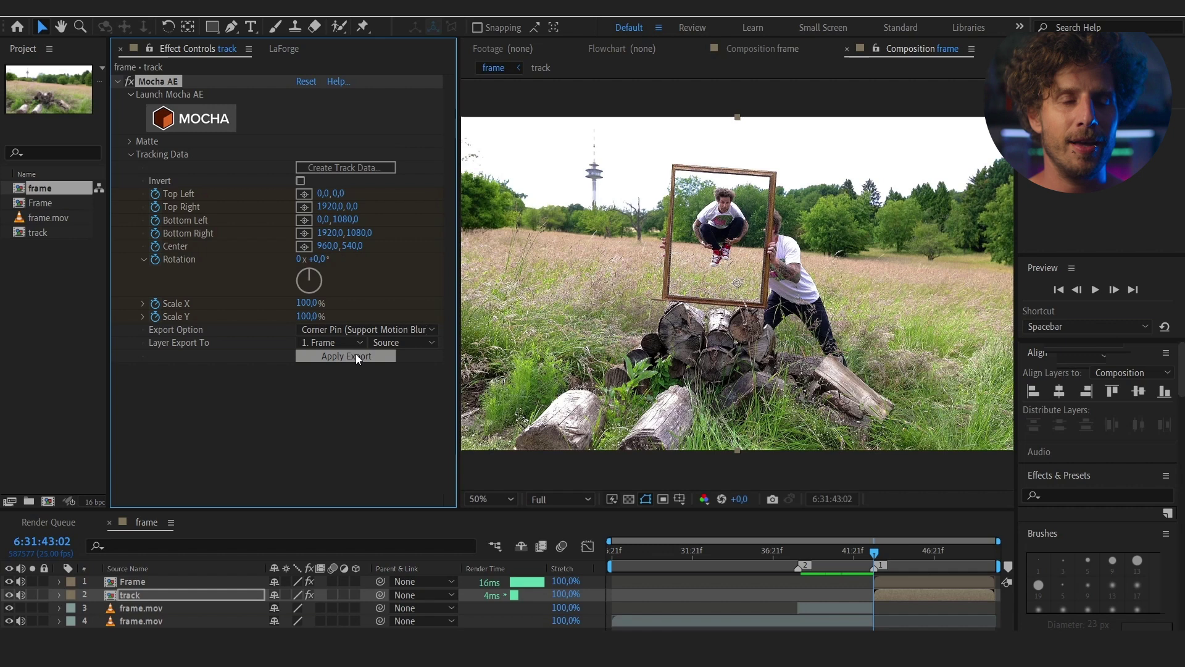
{"action": "left_click", "coordinate": [133, 582]}
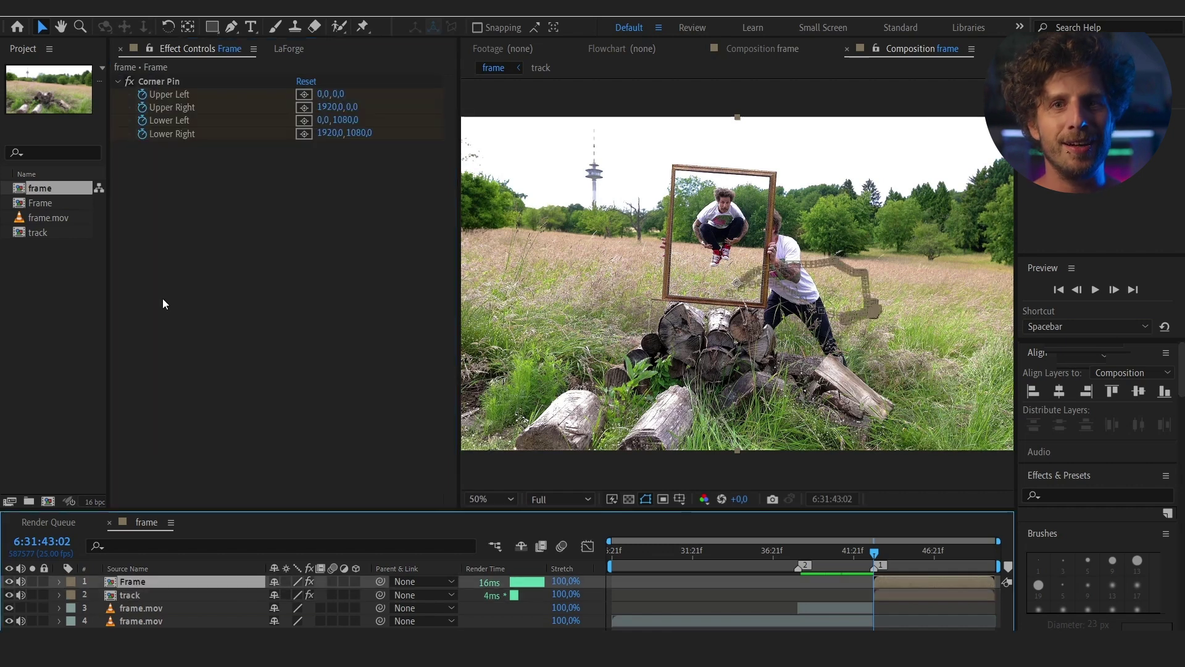
{"action": "left_click", "coordinate": [160, 83]}
{"action": "left_click_drag", "start_coordinate": [454, 165], "coordinate": [345, 176]}
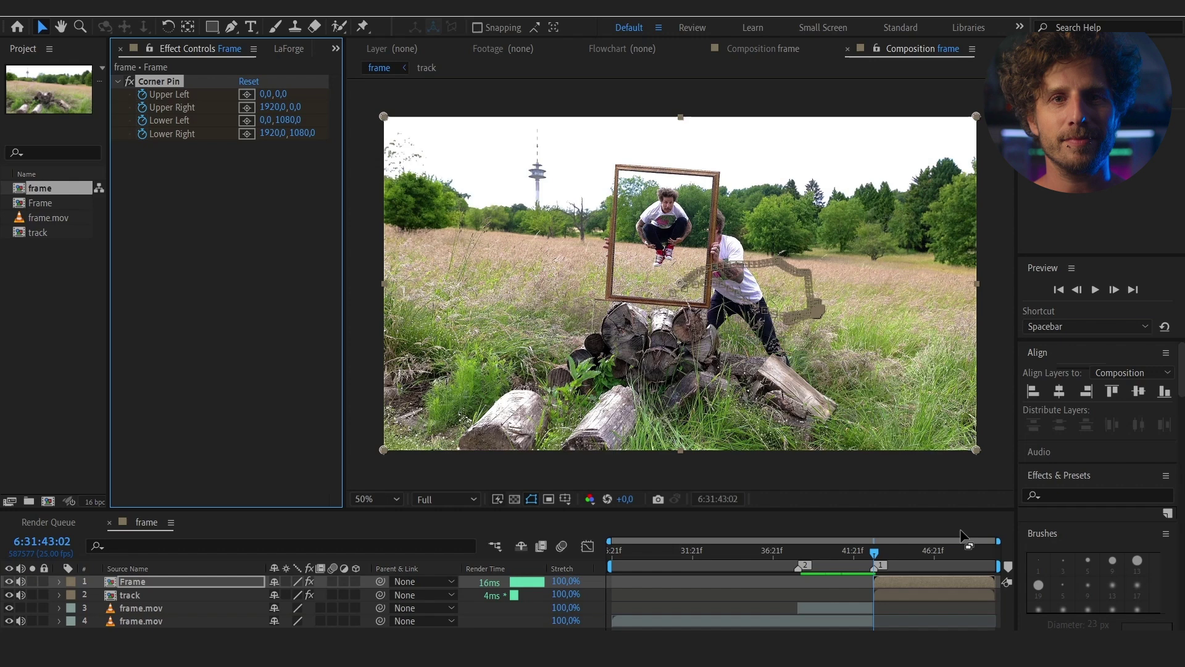
{"action": "key", "text": "space"}
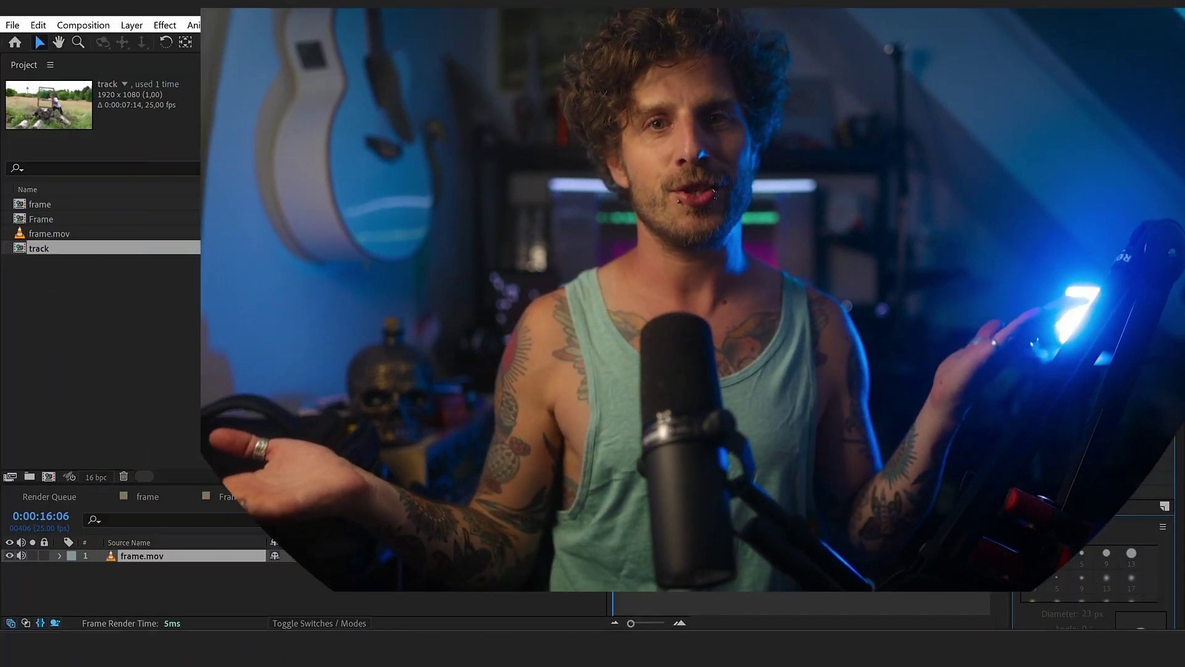
Step: Create a 50mm camera named Camera 1 in the track composition
{"action": "type", "text": "geotr"}
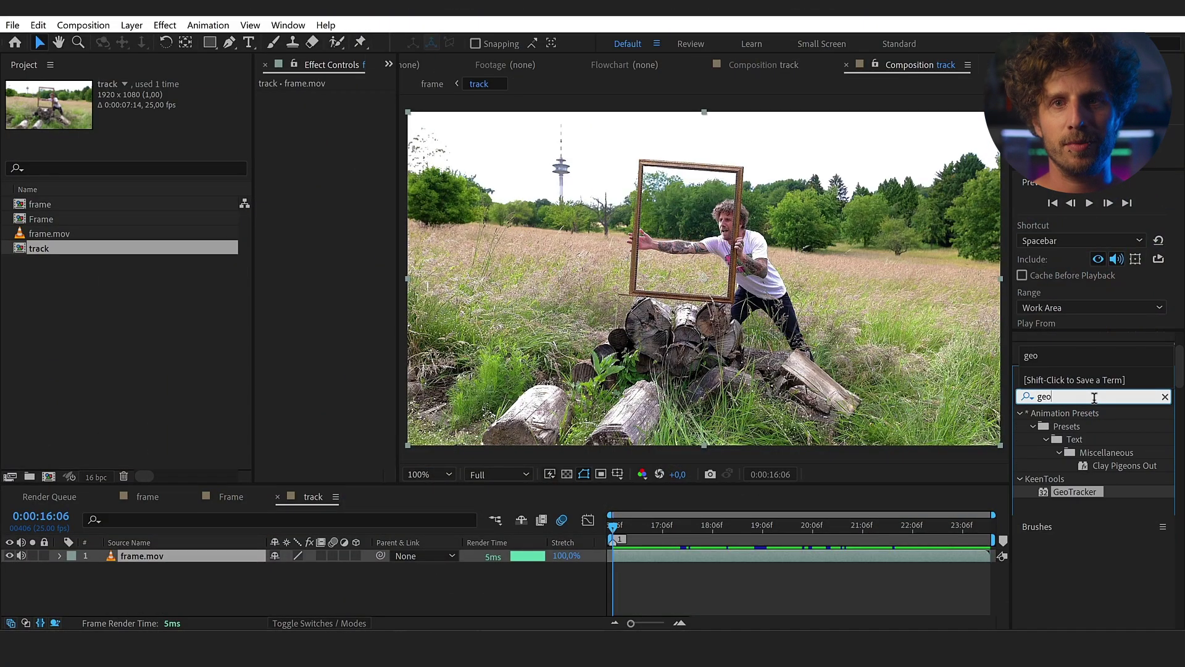
{"action": "type", "text": "acker"}
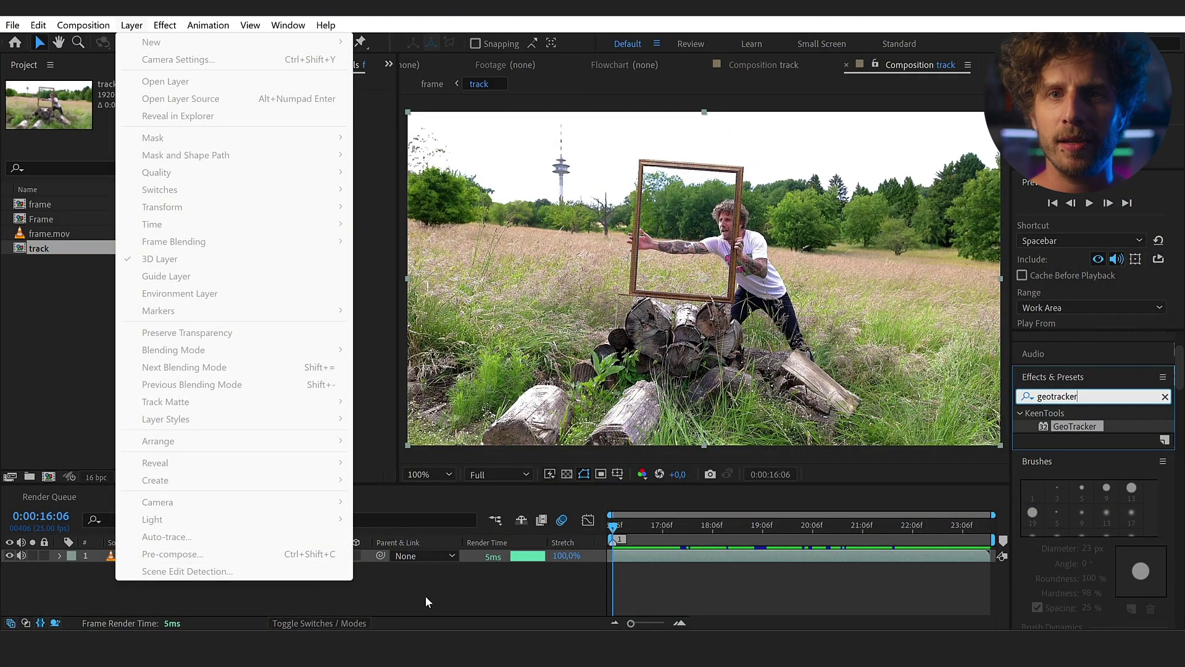
{"action": "left_click", "coordinate": [426, 602]}
{"action": "left_click", "coordinate": [131, 26]}
{"action": "mouse_move", "coordinate": [337, 42]}
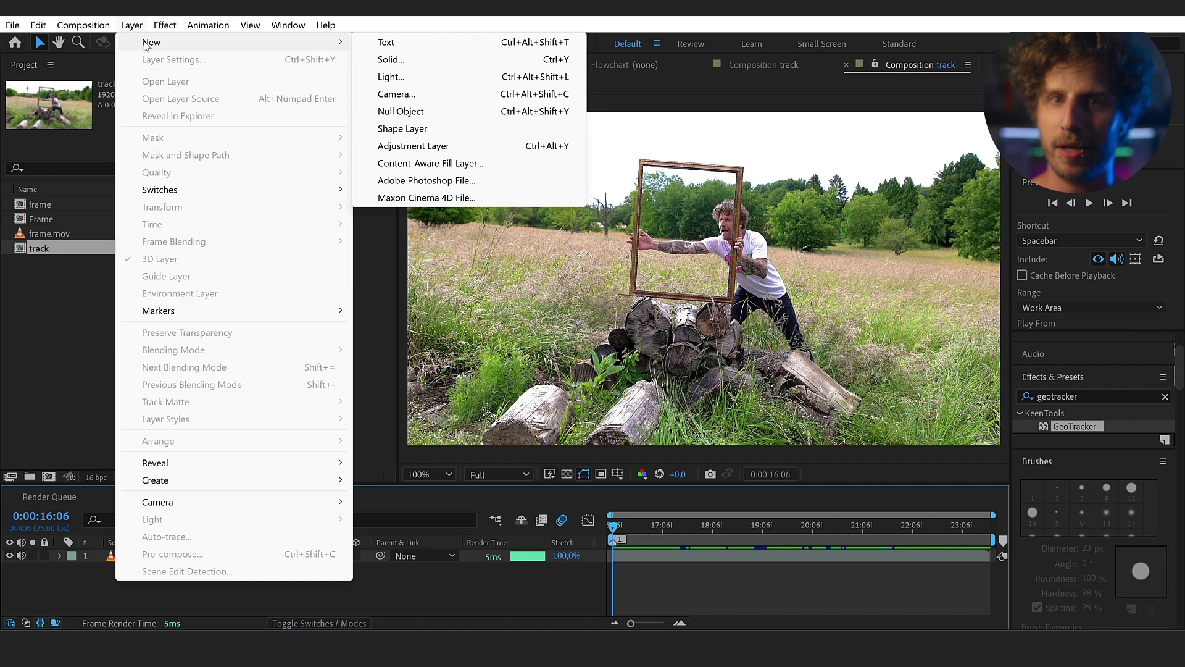
{"action": "left_click", "coordinate": [409, 94]}
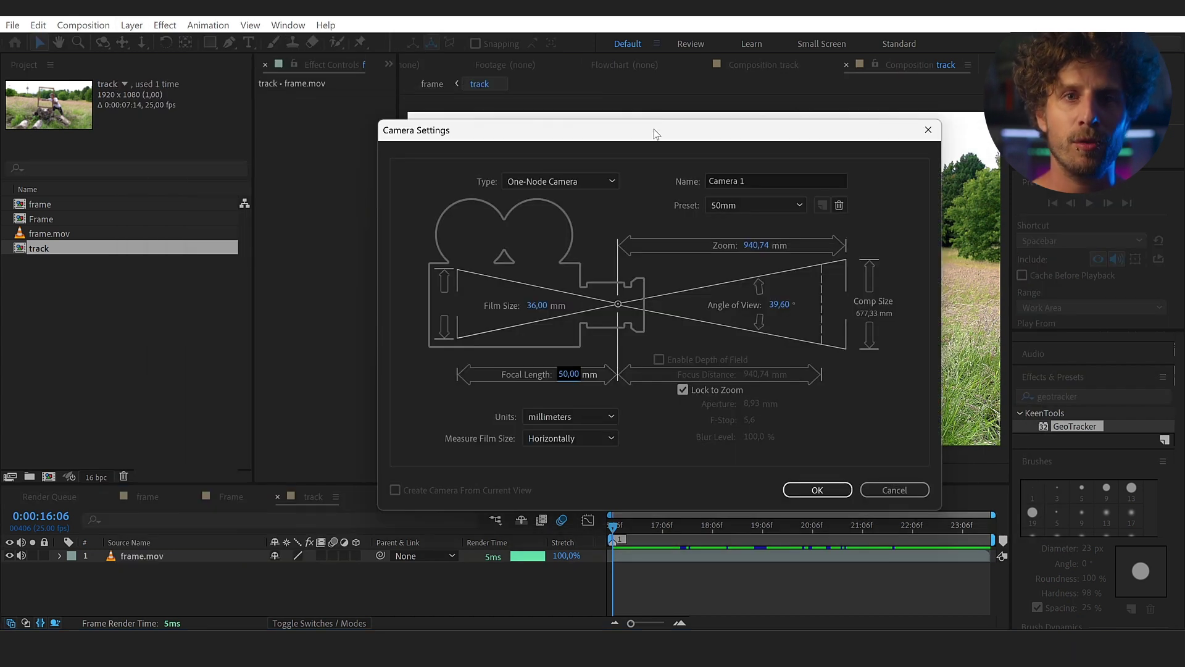
{"action": "left_click_drag", "start_coordinate": [654, 132], "coordinate": [628, 130]}
{"action": "left_click", "coordinate": [771, 202]}
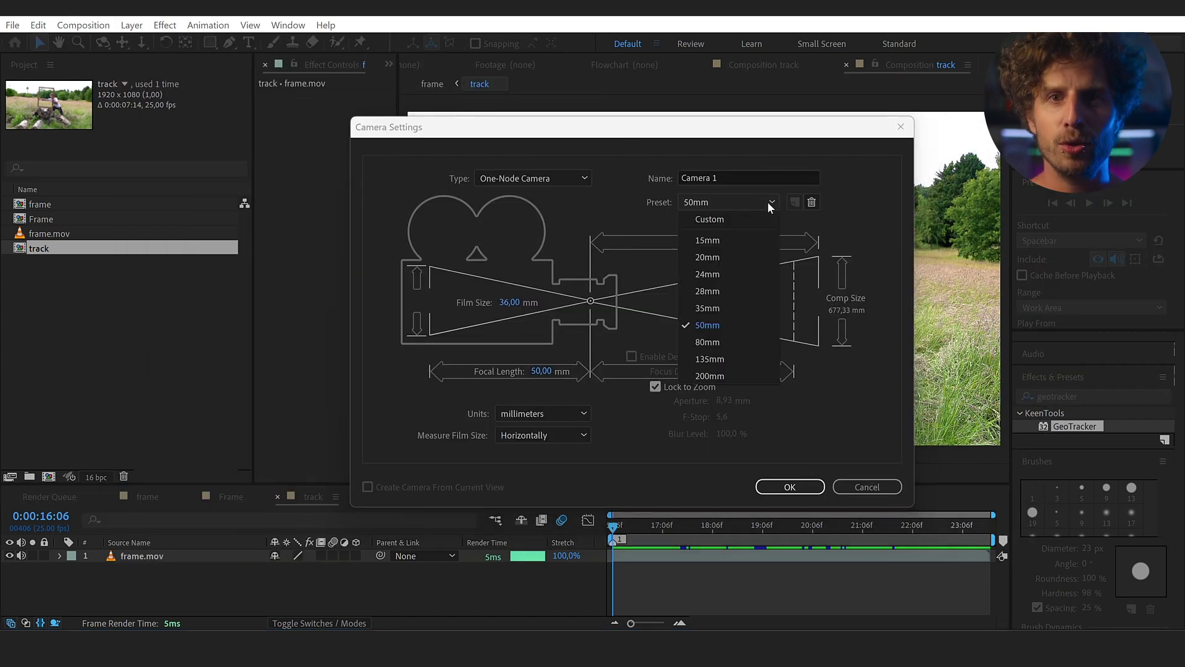
{"action": "left_click", "coordinate": [719, 284]}
{"action": "key", "text": "Return"}
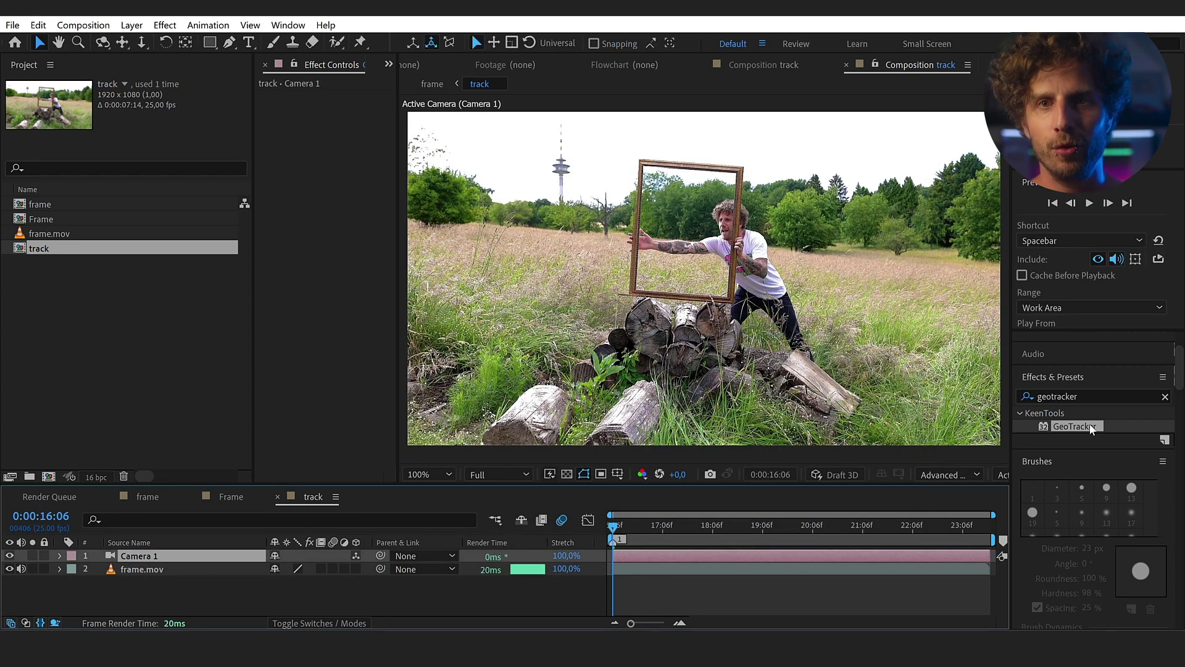
Step: Apply GeoTracker to frame.mov and set its primitive type to Cylinder
{"action": "left_click_drag", "start_coordinate": [1064, 437], "coordinate": [806, 571]}
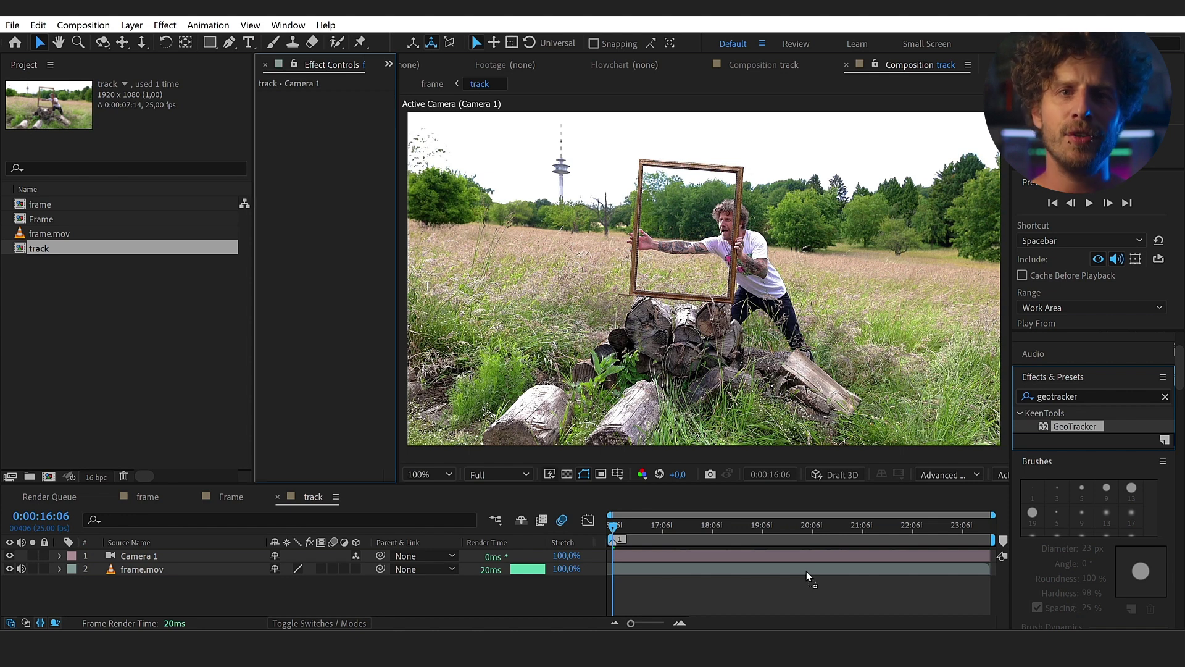
{"action": "left_click_drag", "start_coordinate": [806, 571], "coordinate": [806, 570]}
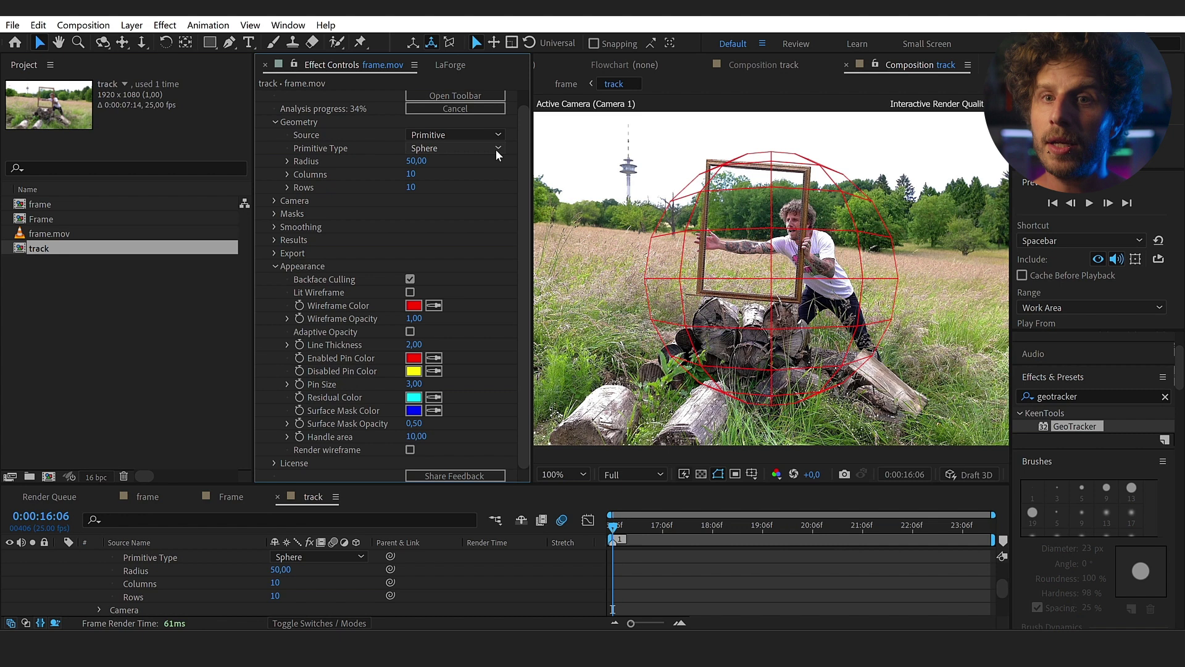
{"action": "left_click", "coordinate": [496, 149]}
{"action": "left_click", "coordinate": [457, 216]}
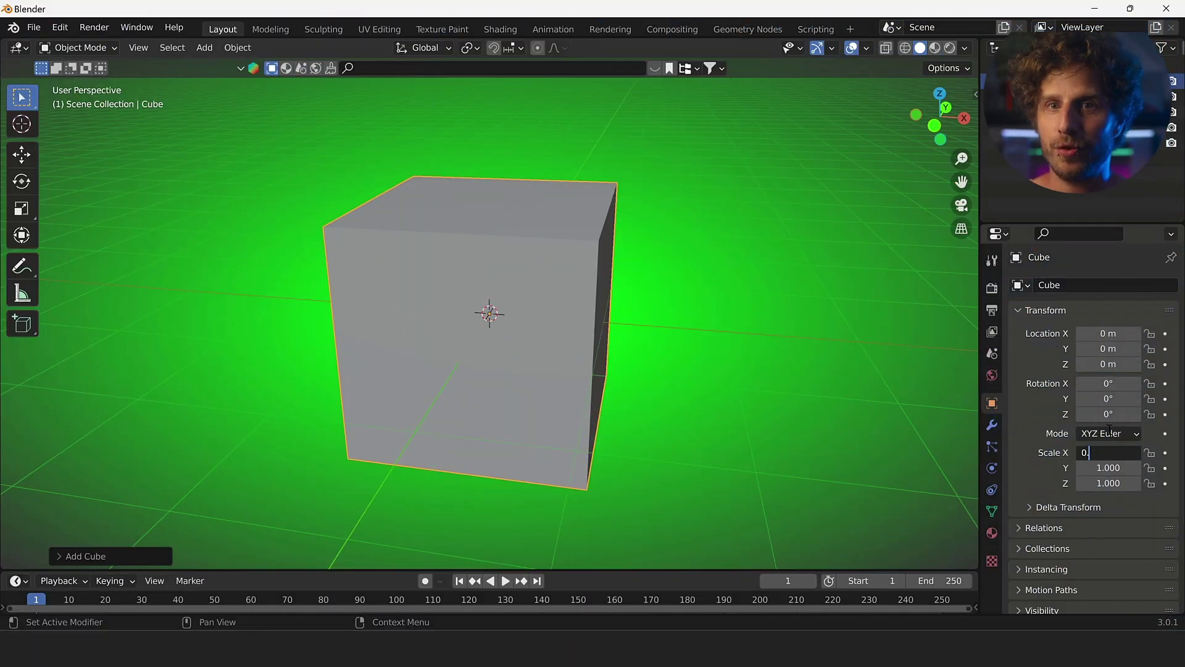
Step: Scale the cube by 0.15 into thin bars and rotate a bar -90° around Y to form the frame
{"action": "type", "text": ".15"}
{"action": "key", "text": "Return"}
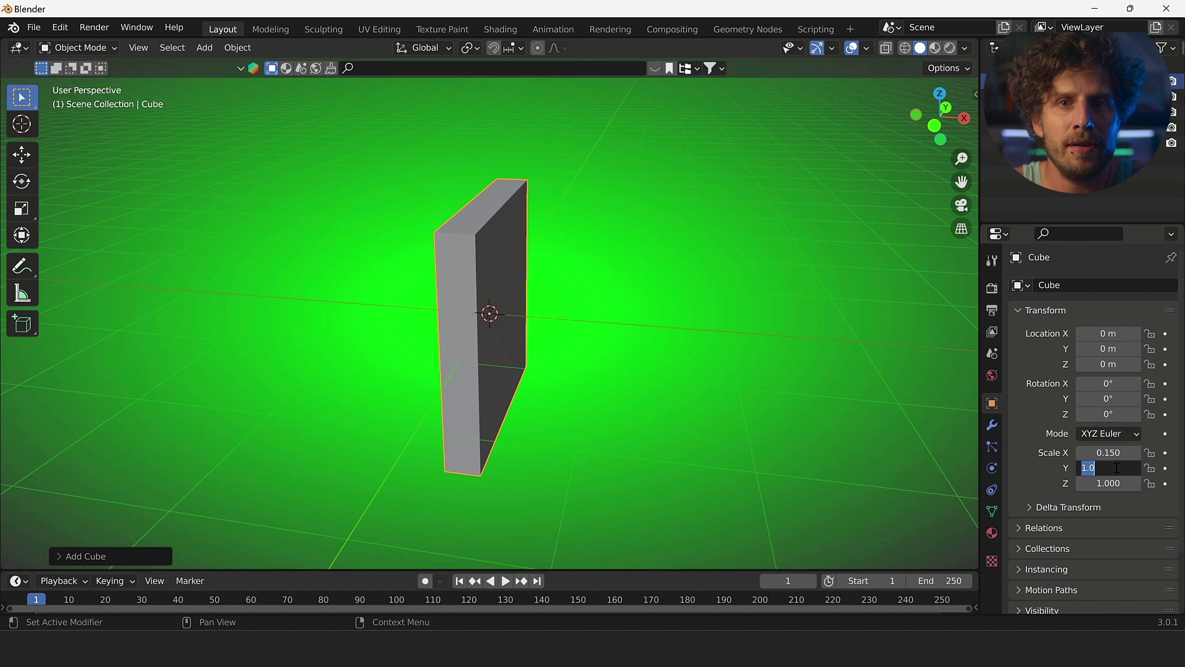
{"action": "key", "text": "Return"}
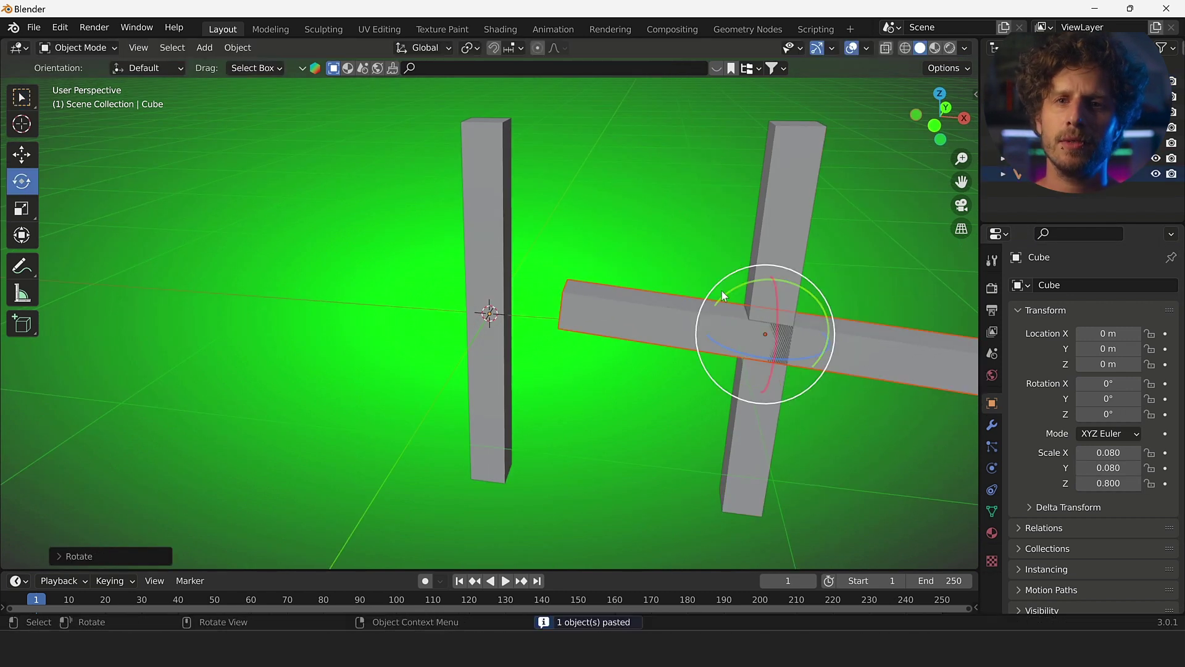
{"action": "left_click", "coordinate": [796, 300]}
{"action": "type", "text": "-90"}
{"action": "key", "text": "Return"}
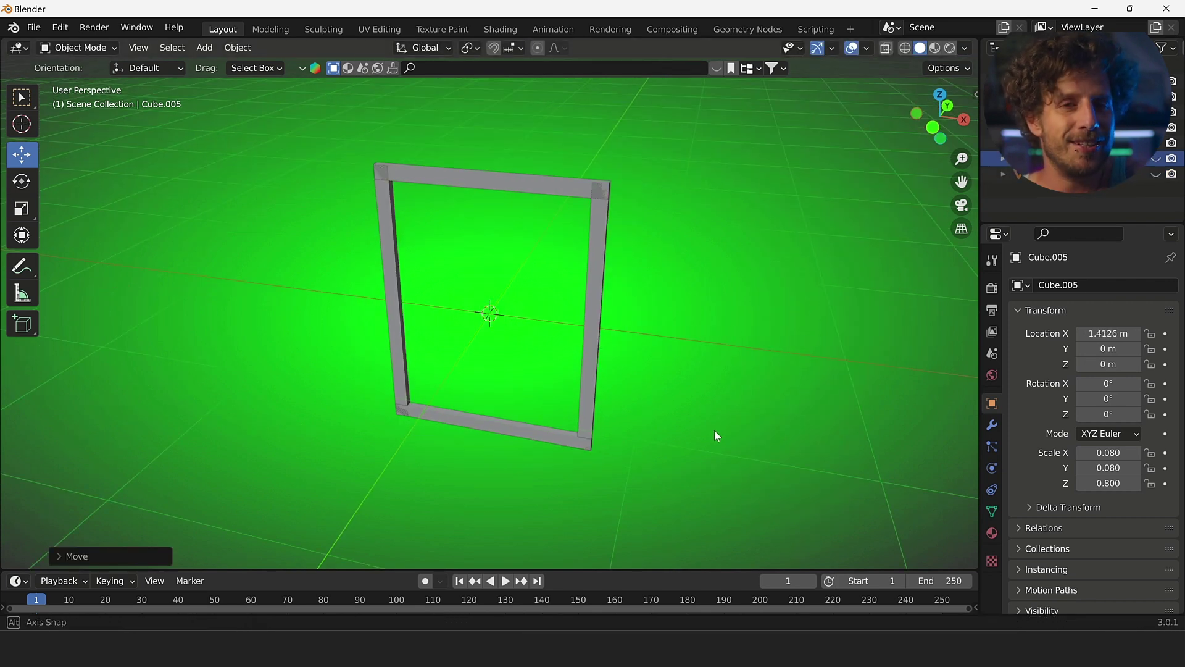
{"action": "left_click_drag", "start_coordinate": [714, 430], "coordinate": [701, 369]}
Step: Export the four-bar frame model as FRAME.obj in Wavefront OBJ format
{"action": "left_click", "coordinate": [37, 27]}
{"action": "mouse_move", "coordinate": [97, 253]}
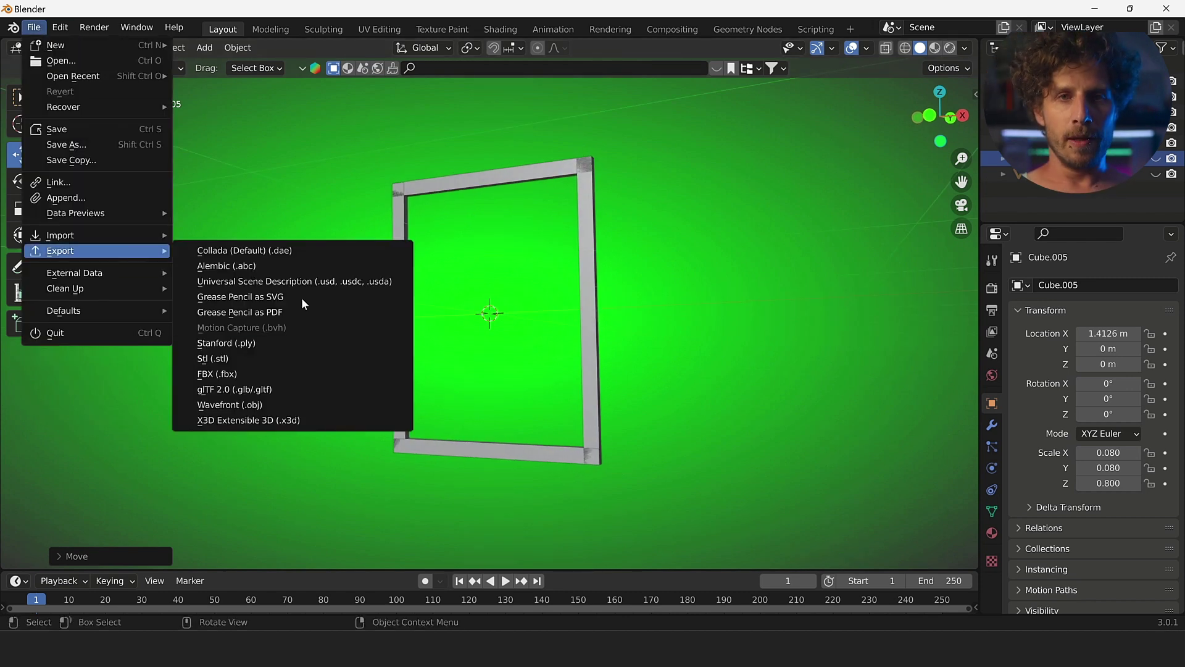
{"action": "left_click", "coordinate": [272, 404]}
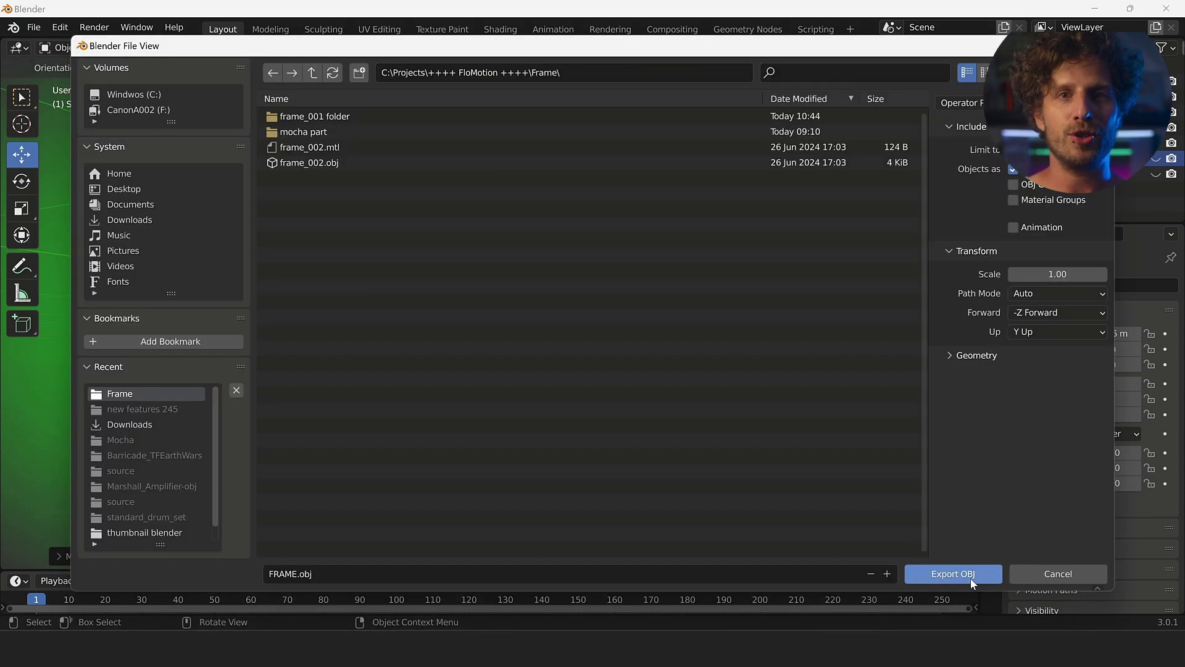
{"action": "left_click", "coordinate": [970, 578]}
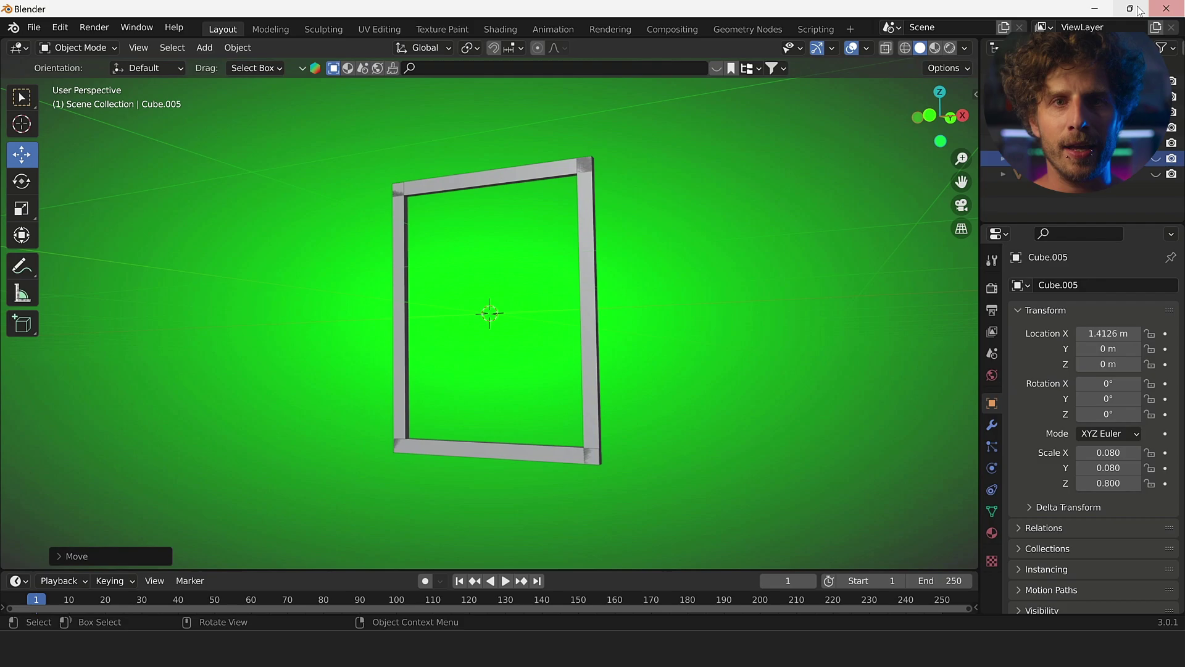
{"action": "left_click", "coordinate": [420, 150]}
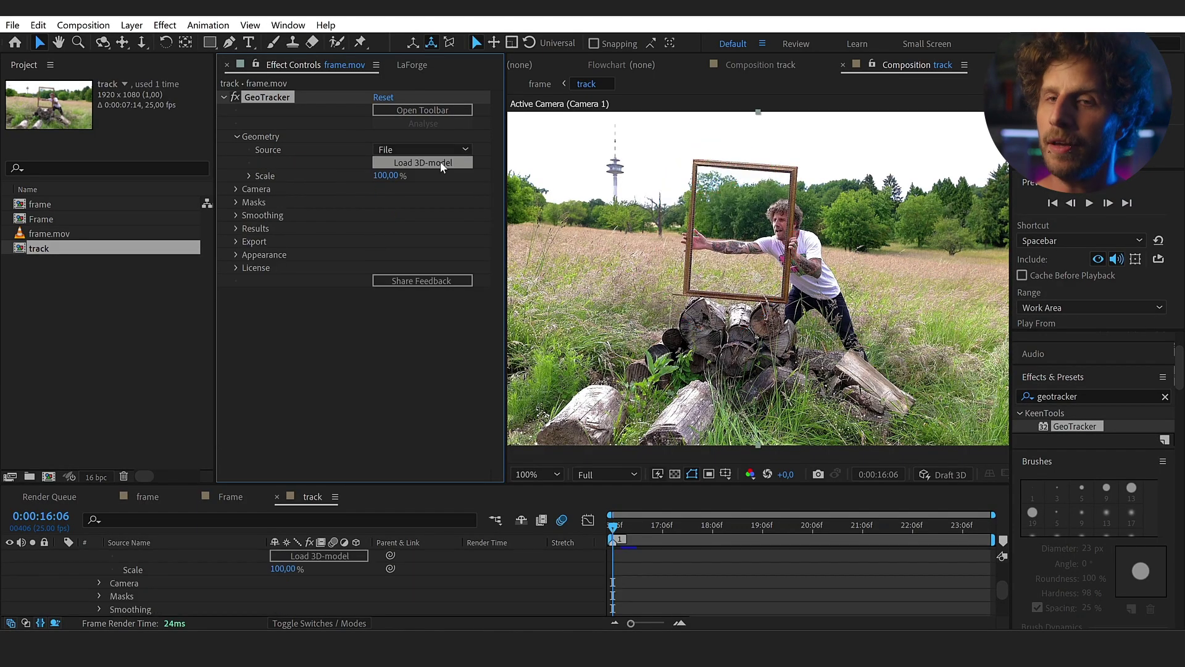
Step: Set GeoTracker's source to File, load FRAME.obj and pin its corners onto the picture frame
{"action": "left_click", "coordinate": [439, 161]}
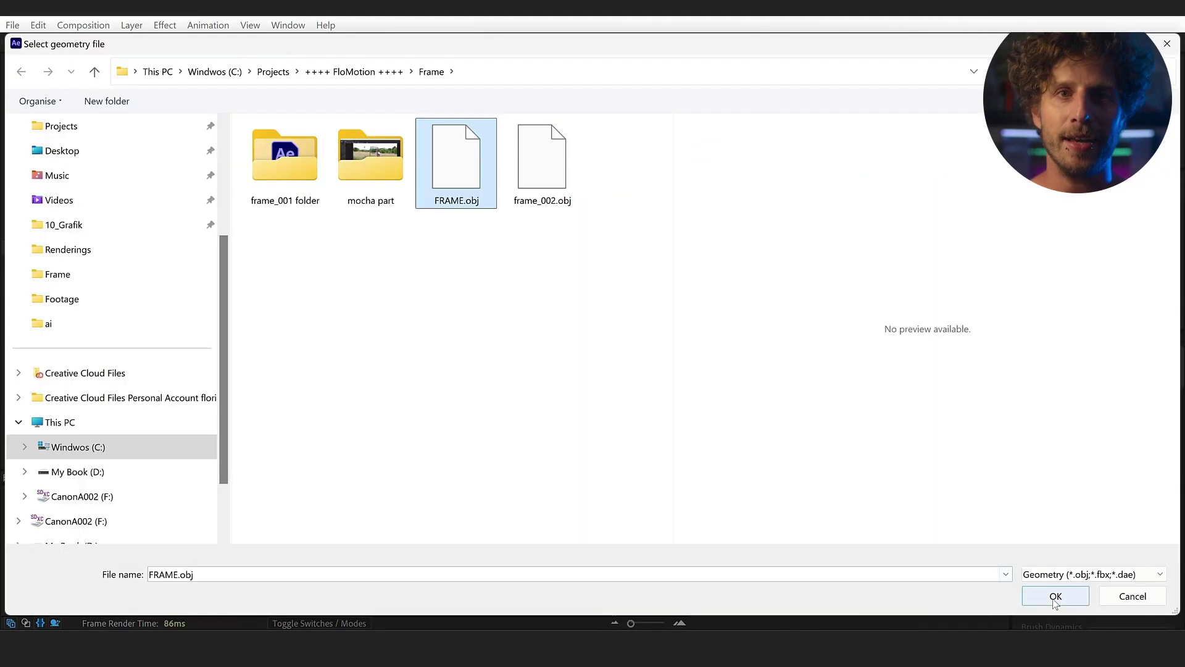
{"action": "left_click", "coordinate": [1056, 596]}
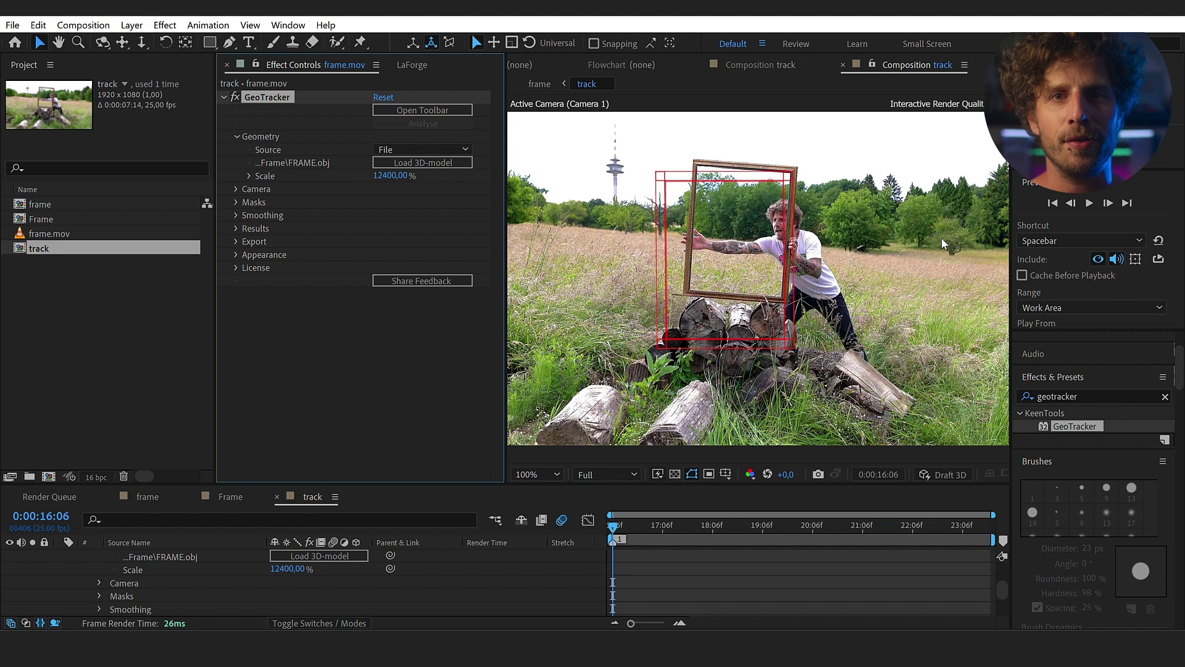
{"action": "scroll", "coordinate": [803, 186], "scroll_direction": "up", "scroll_amount": 1}
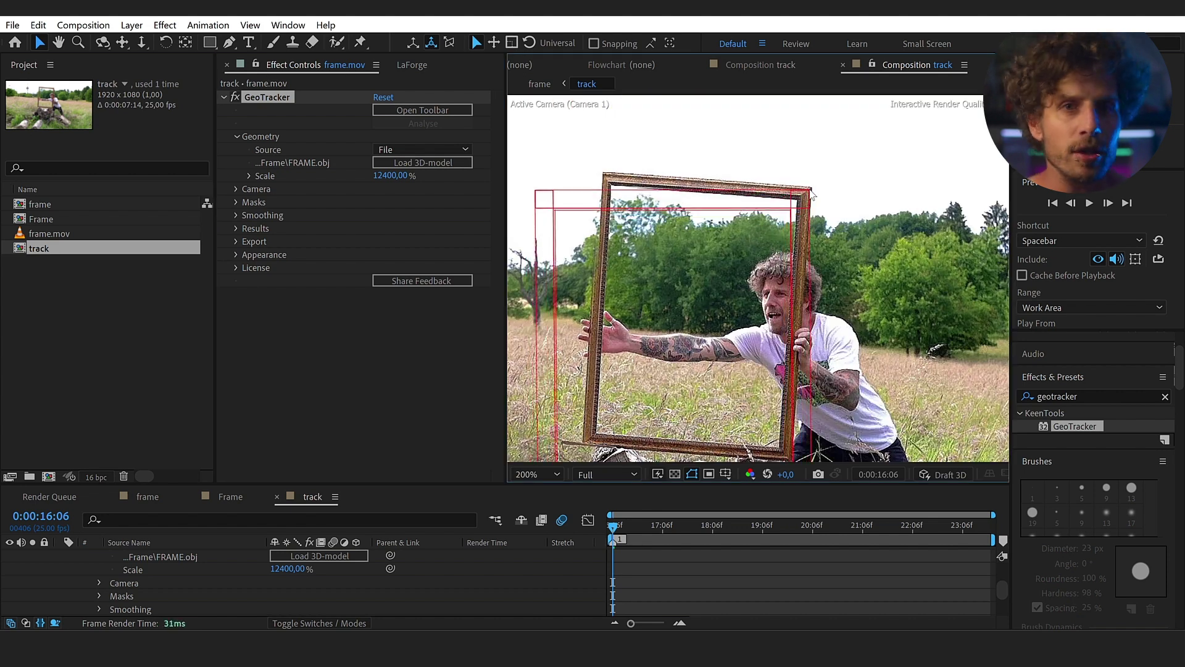
{"action": "left_click", "coordinate": [811, 194]}
{"action": "left_click_drag", "start_coordinate": [542, 193], "coordinate": [596, 181]}
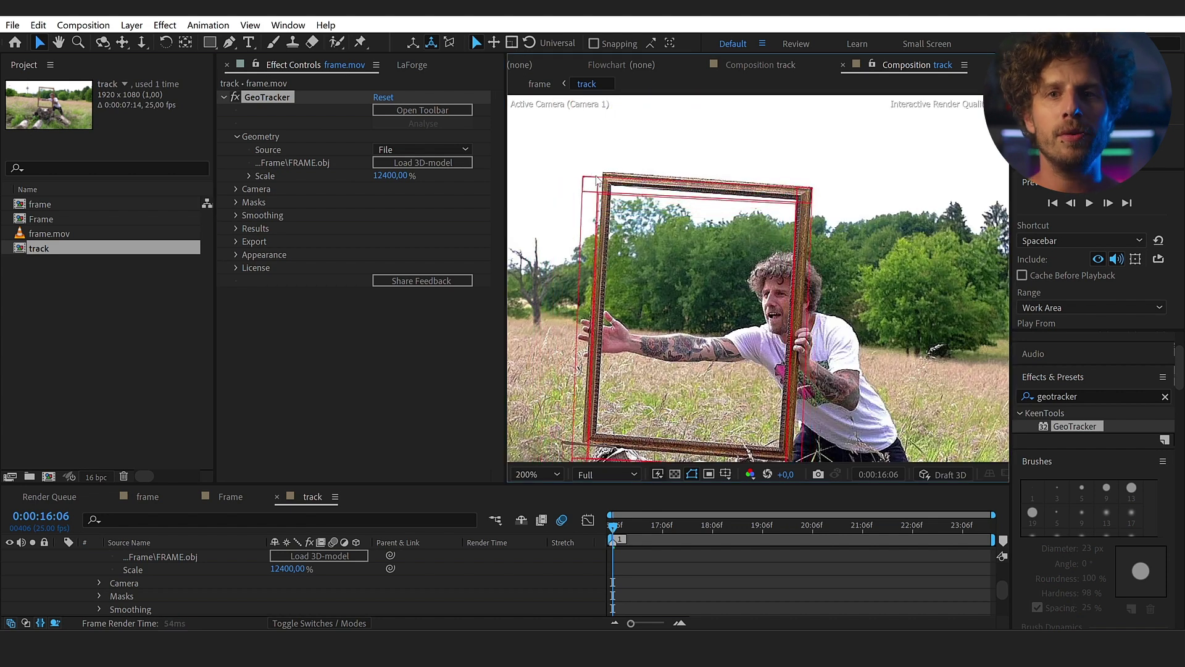
{"action": "scroll", "coordinate": [597, 180], "scroll_direction": "down", "scroll_amount": 1}
Step: Track the picture frame forward through the shot and refine all keyframes
{"action": "left_click", "coordinate": [422, 110]}
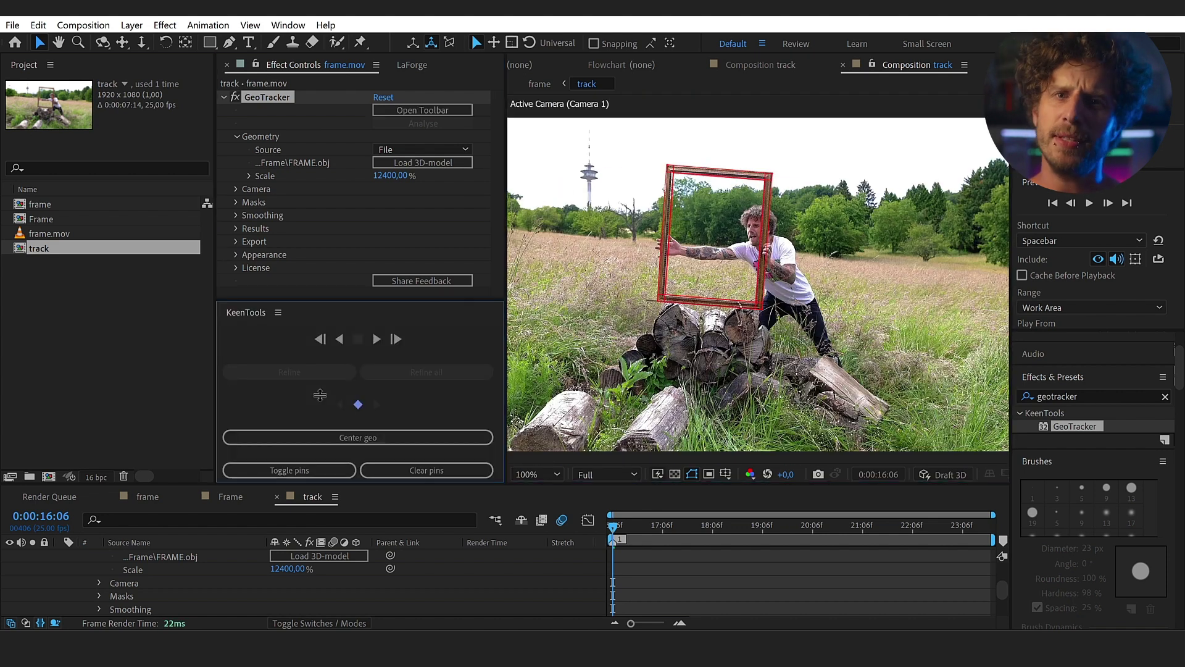
{"action": "left_click", "coordinate": [379, 338]}
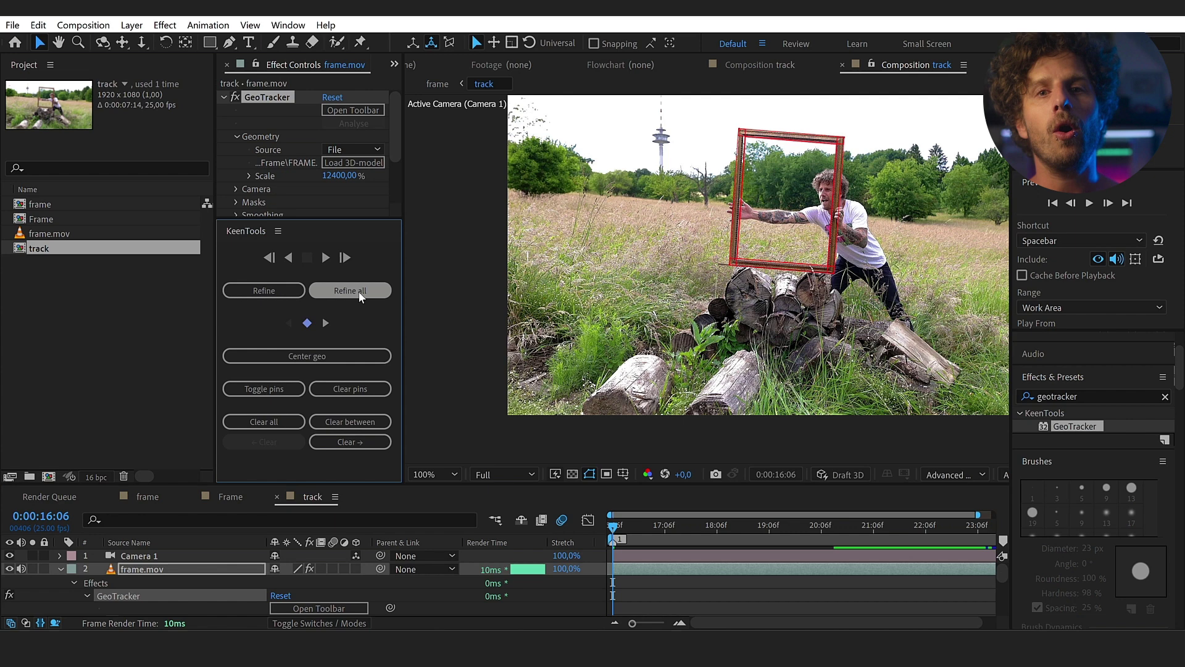
{"action": "left_click", "coordinate": [358, 291]}
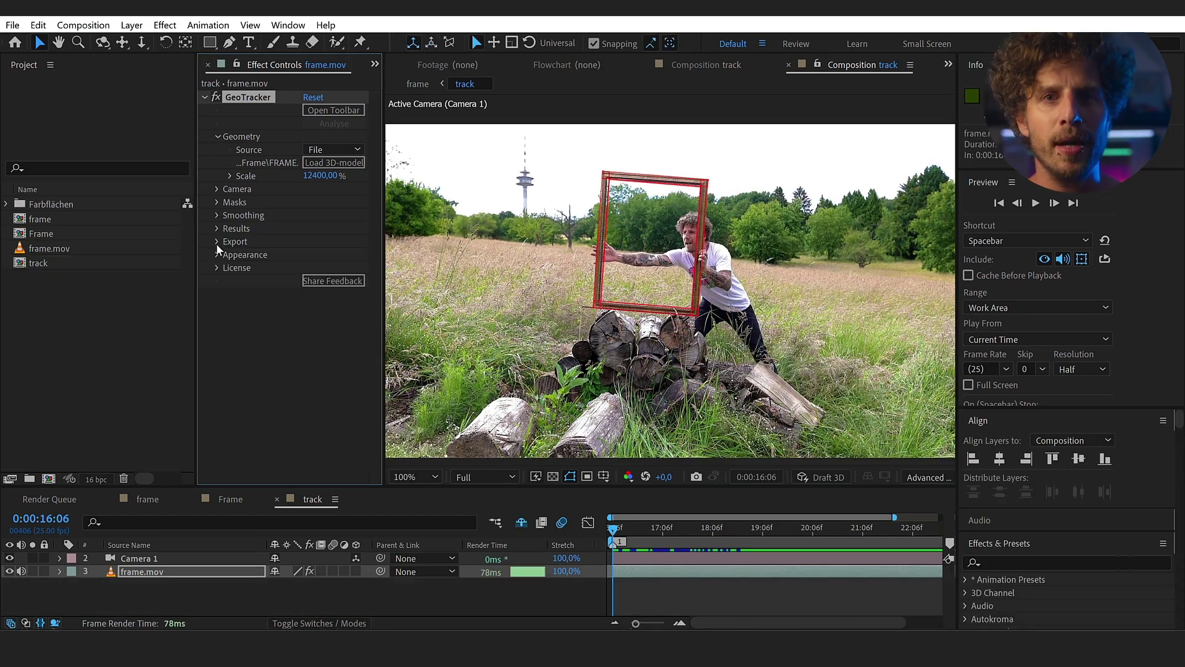
Step: Export GeoTracker's object track as the null layer Object Track GT 1 and preview it
{"action": "left_click", "coordinate": [217, 242]}
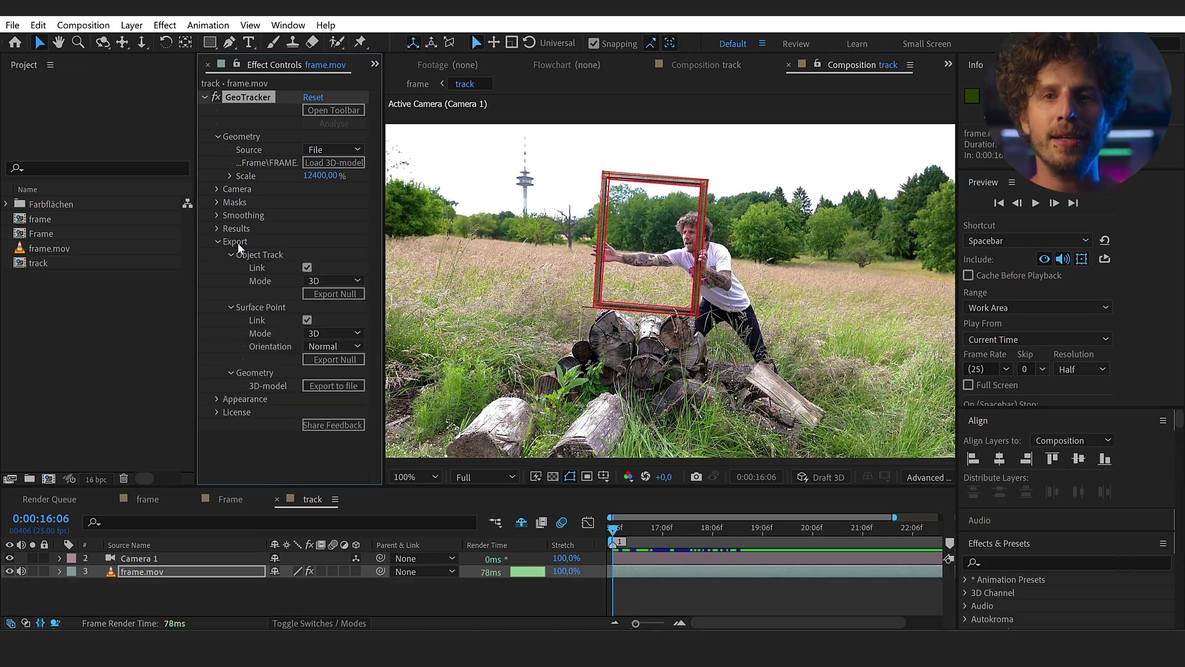
{"action": "left_click", "coordinate": [354, 297]}
{"action": "key", "text": "space"}
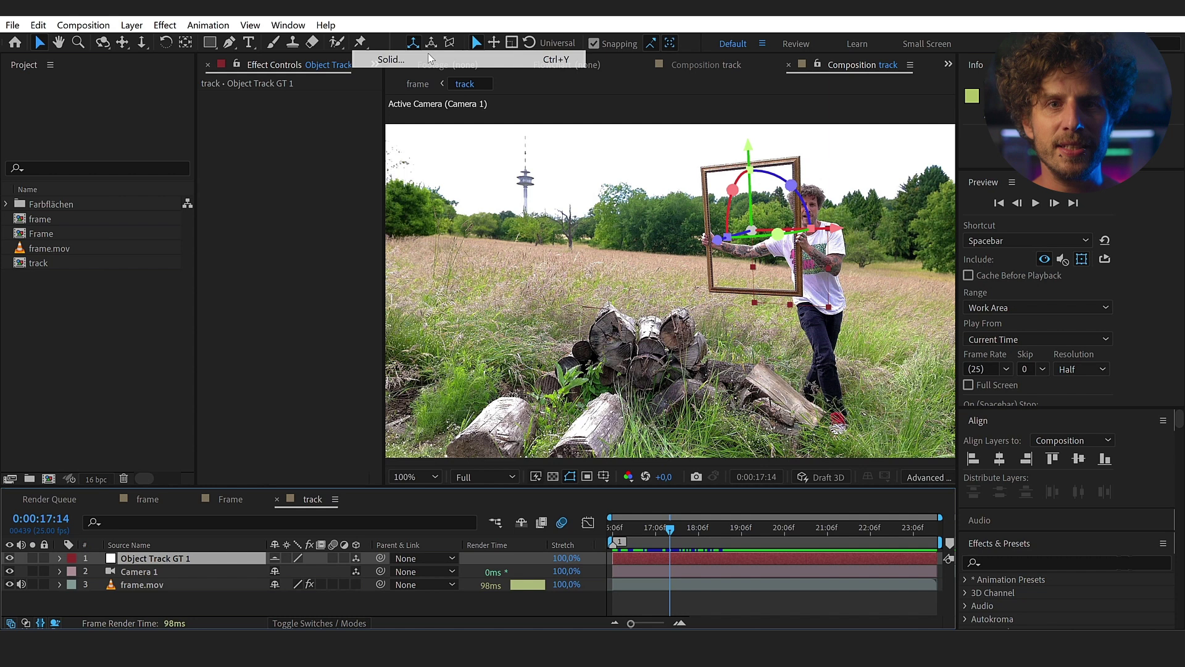
Step: Create a black solid and parent it to Object Track GT 1
{"action": "left_click", "coordinate": [428, 53]}
{"action": "left_click", "coordinate": [820, 430]}
{"action": "left_click", "coordinate": [395, 281]}
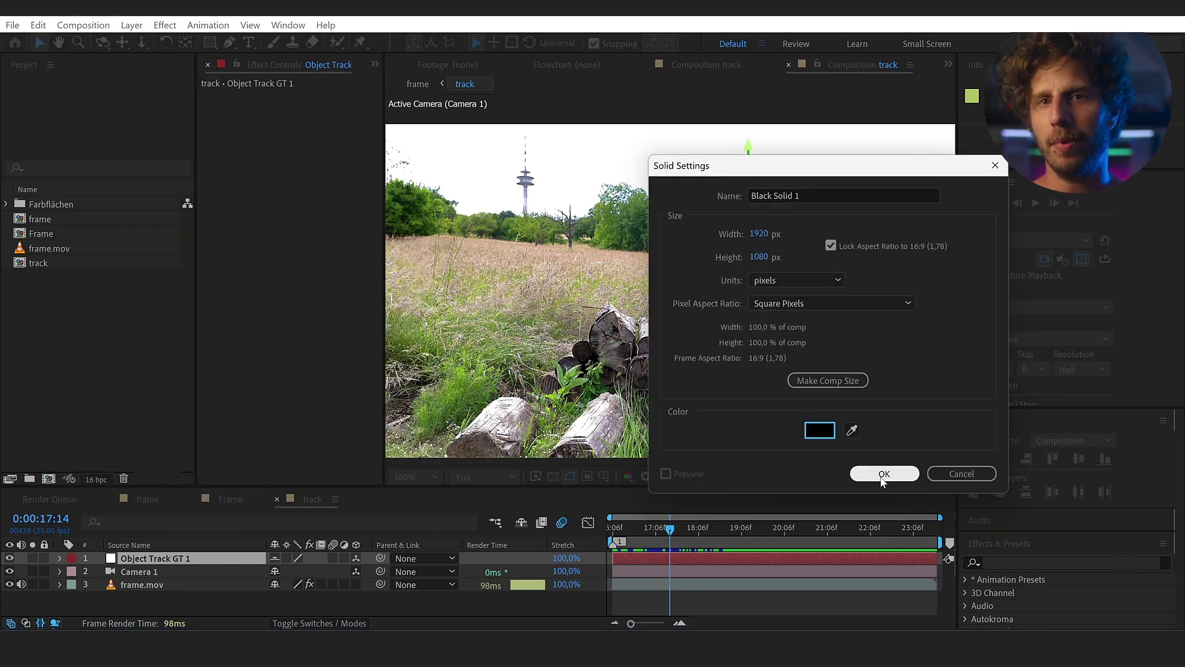
{"action": "left_click", "coordinate": [884, 473]}
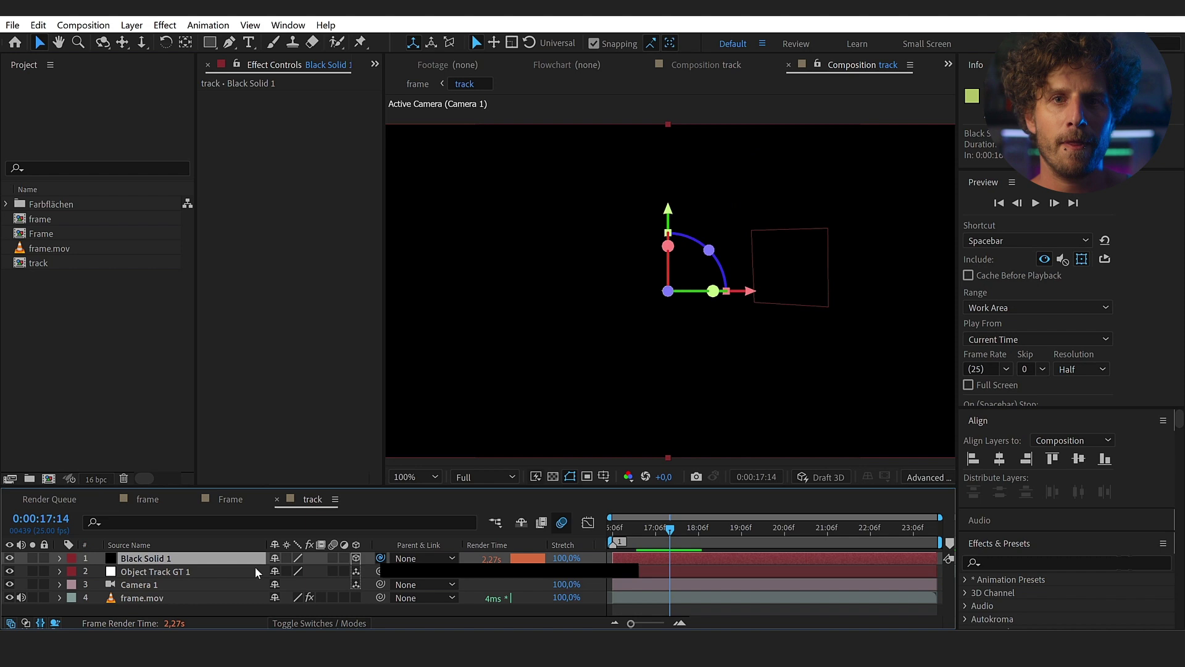
{"action": "left_click_drag", "start_coordinate": [256, 573], "coordinate": [209, 571]}
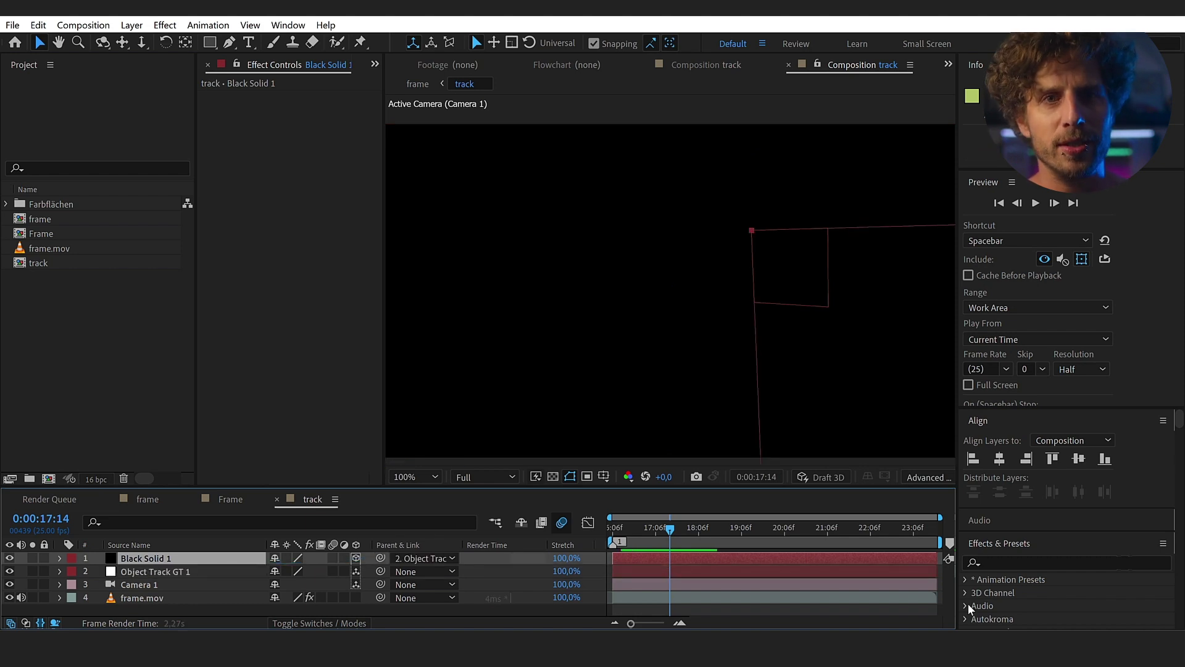
Step: Preview the solid and move it up into the picture frame's opening
{"action": "key", "text": "space"}
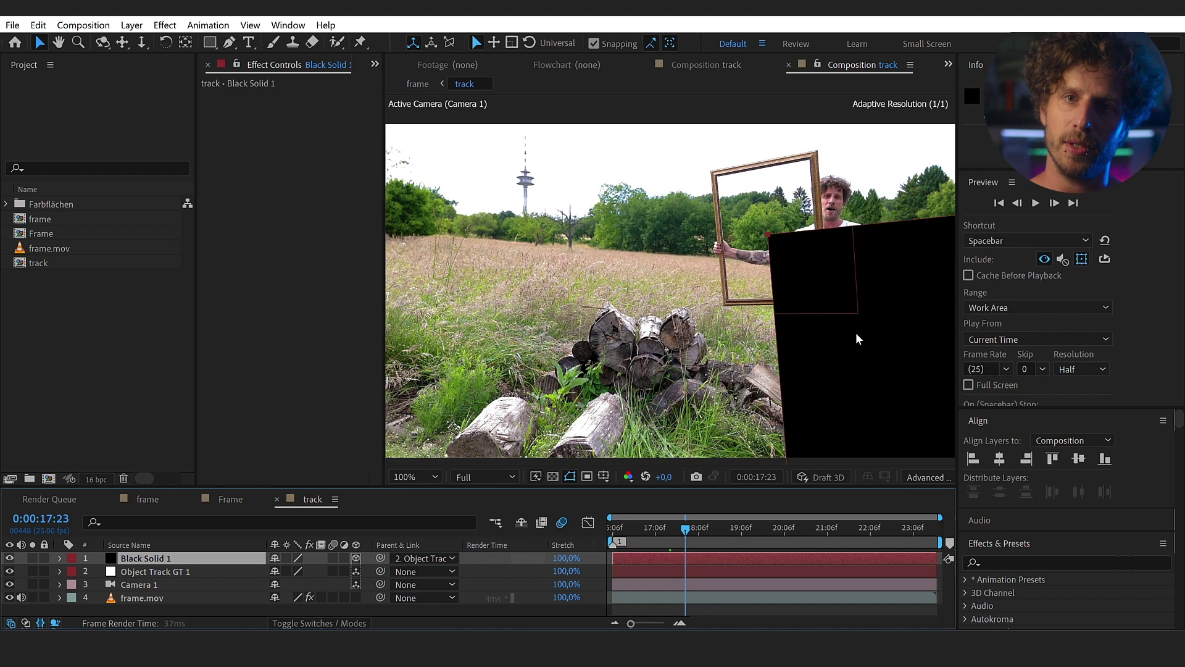
{"action": "left_click", "coordinate": [730, 558]}
{"action": "key", "text": "comma"}
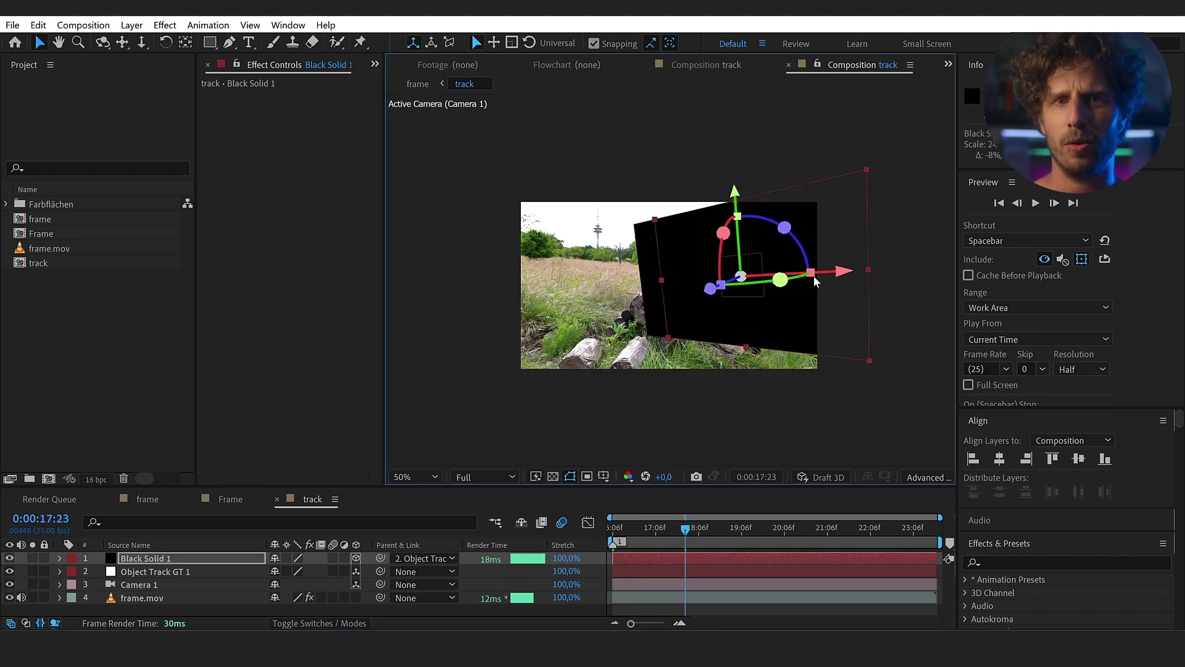
{"action": "key", "text": "period"}
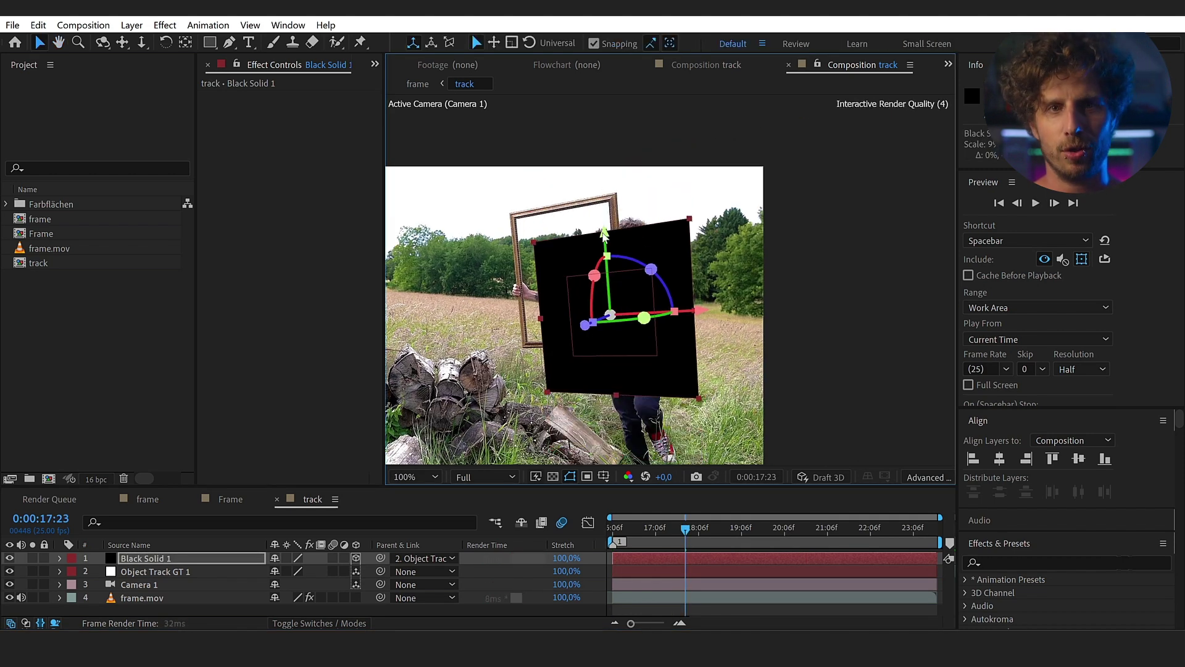
{"action": "left_click_drag", "start_coordinate": [605, 230], "coordinate": [605, 192]}
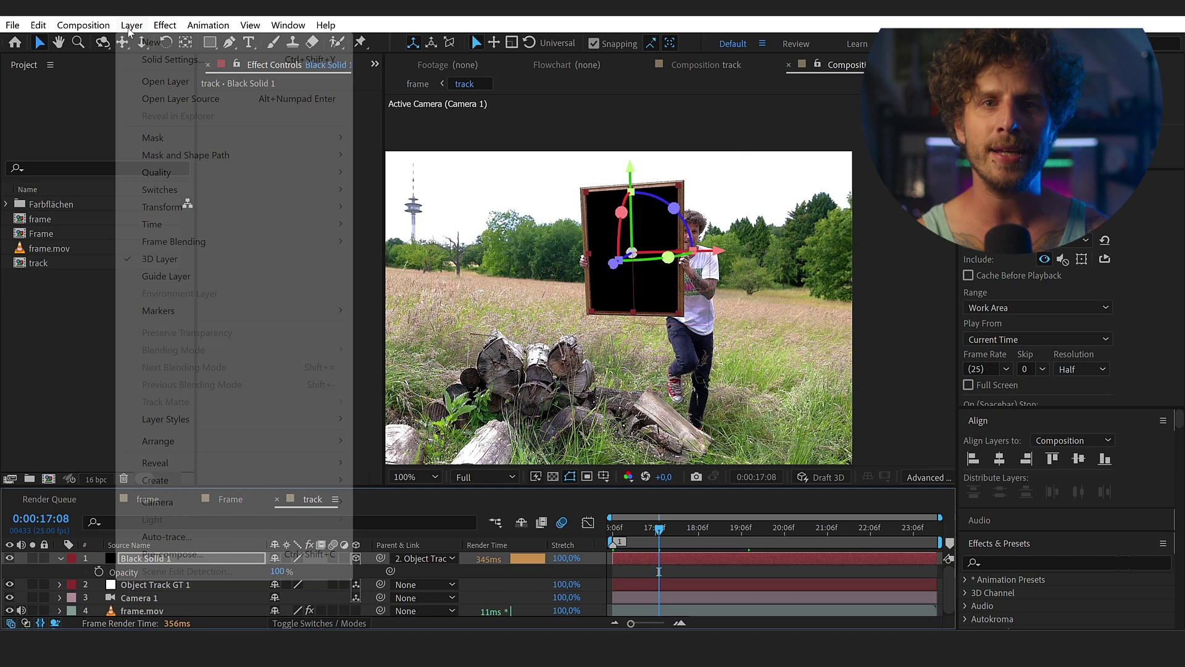
Step: Add an Environment light layer to the track comp
{"action": "mouse_move", "coordinate": [144, 47]}
{"action": "left_click", "coordinate": [402, 76]}
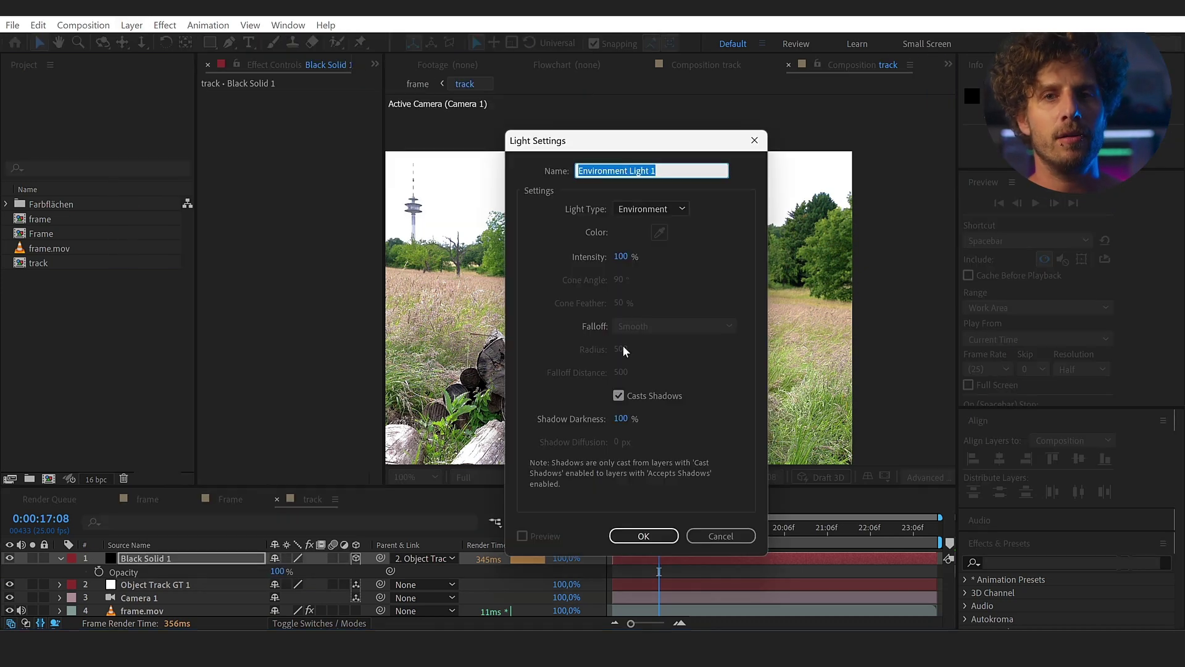
{"action": "key", "text": "Return"}
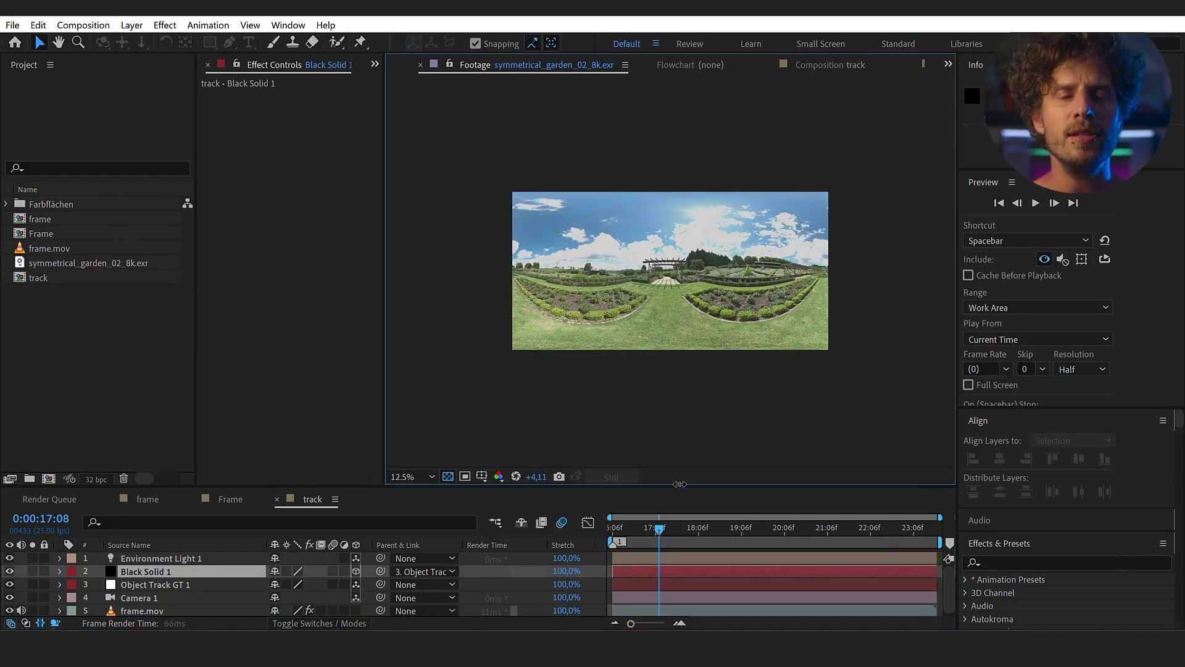
Step: Add the garden HDRI to the comp, hide it, and set it as the light's Source
{"action": "scroll", "coordinate": [688, 349], "scroll_direction": "up", "scroll_amount": 2}
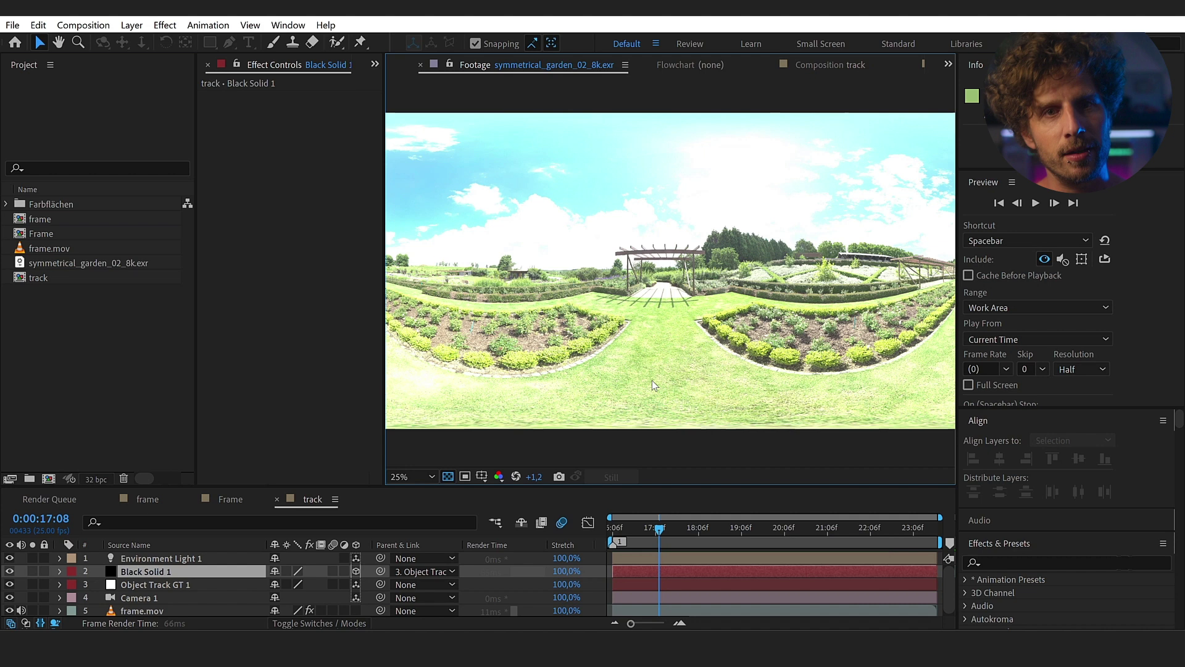
{"action": "left_click_drag", "start_coordinate": [383, 284], "coordinate": [310, 284]}
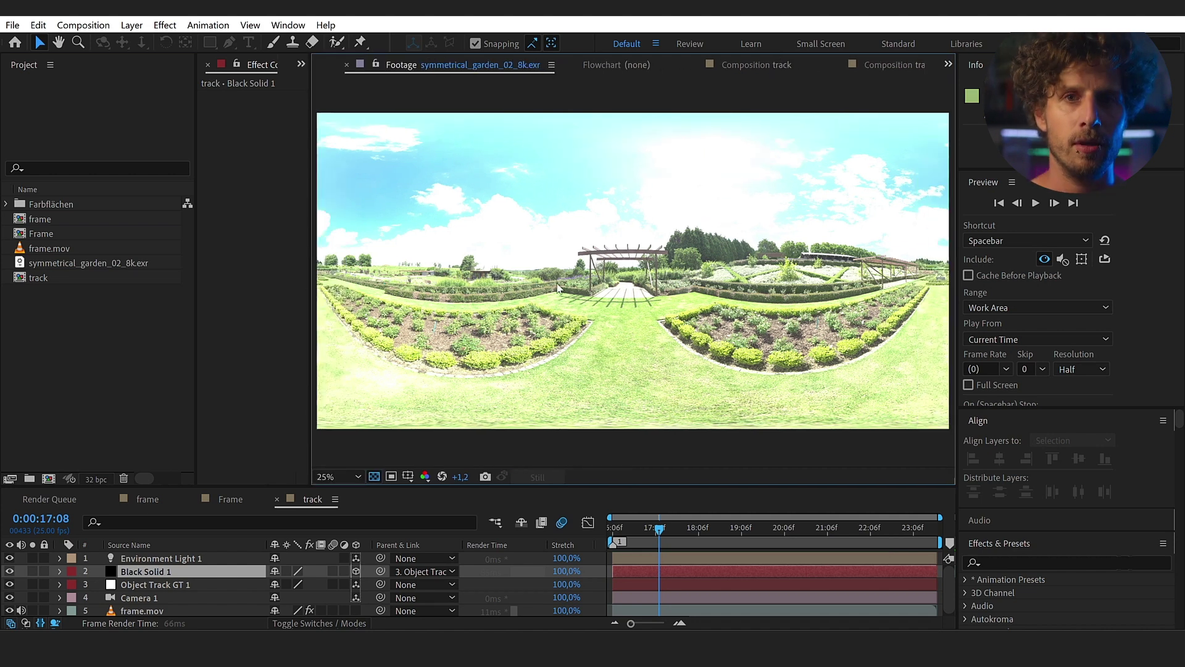
{"action": "double_click", "coordinate": [108, 267]}
{"action": "left_click_drag", "start_coordinate": [148, 572], "coordinate": [147, 573]}
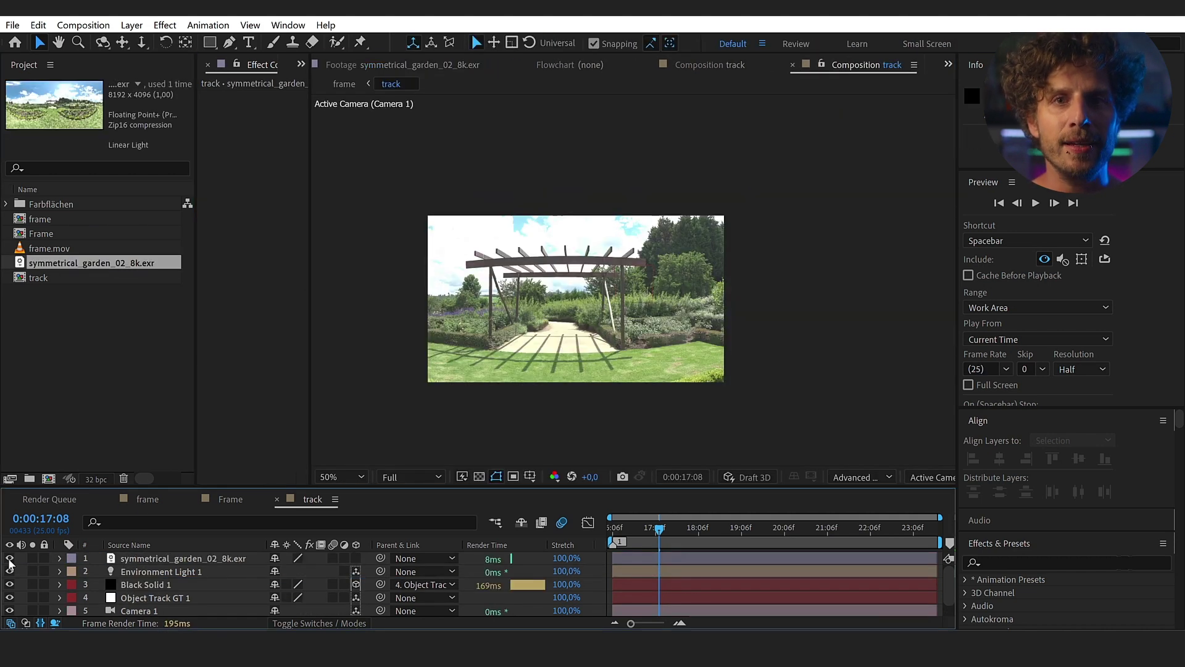
{"action": "left_click", "coordinate": [10, 558]}
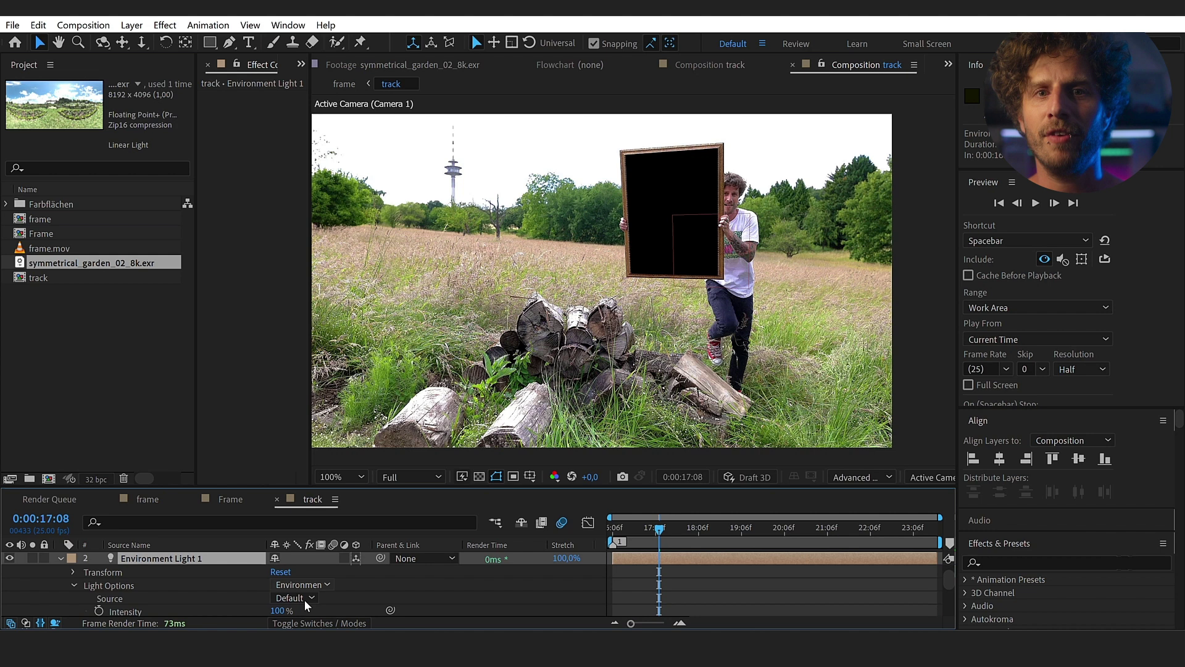
{"action": "left_click", "coordinate": [307, 601]}
{"action": "left_click", "coordinate": [336, 583]}
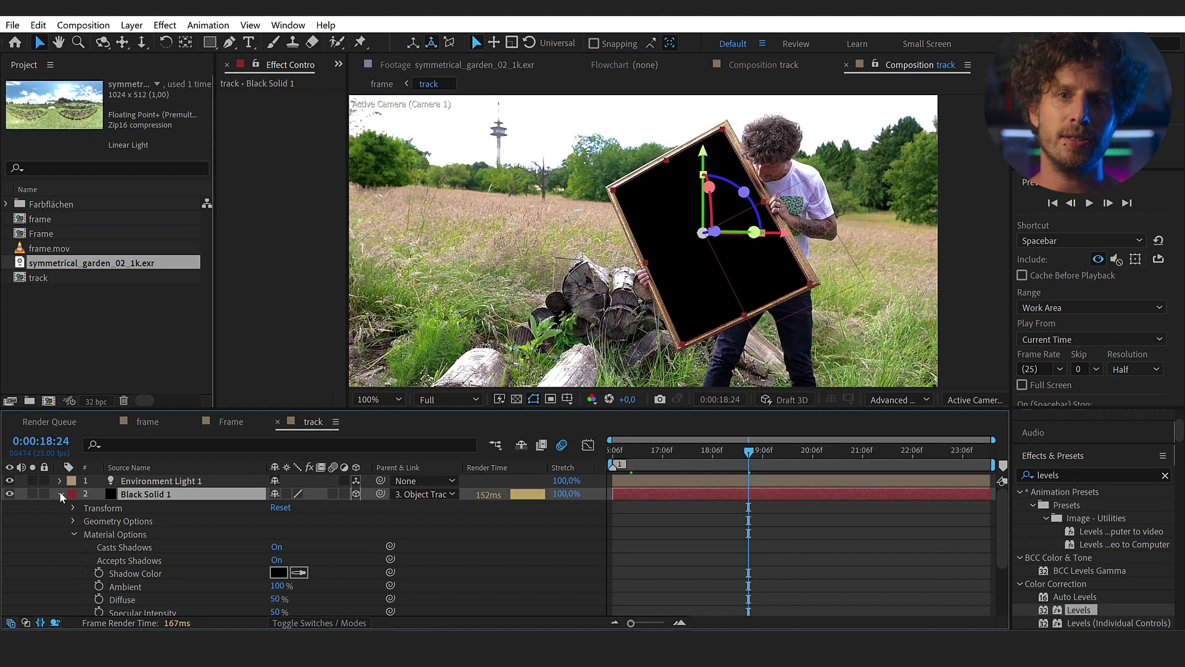
{"action": "scroll", "coordinate": [341, 571], "scroll_direction": "down", "scroll_amount": 2}
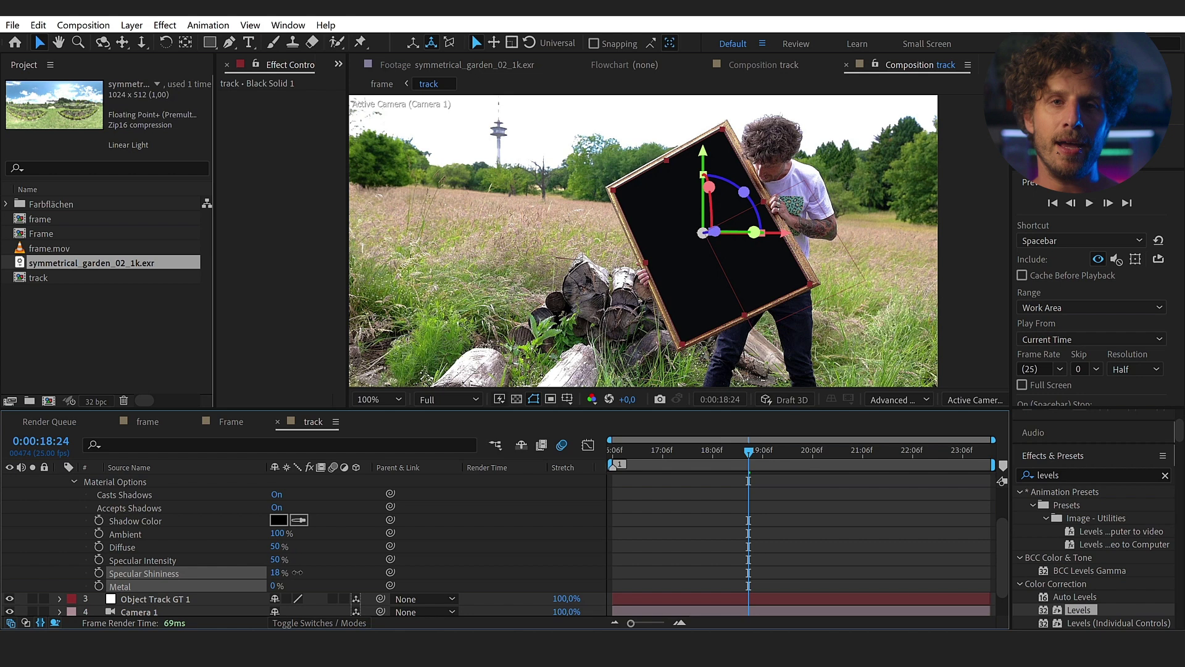
Step: Set the black solid's Specular Shininess to 100%, hide frame.mov, and check alpha against the transparency grid
{"action": "left_click_drag", "start_coordinate": [297, 573], "coordinate": [460, 562]}
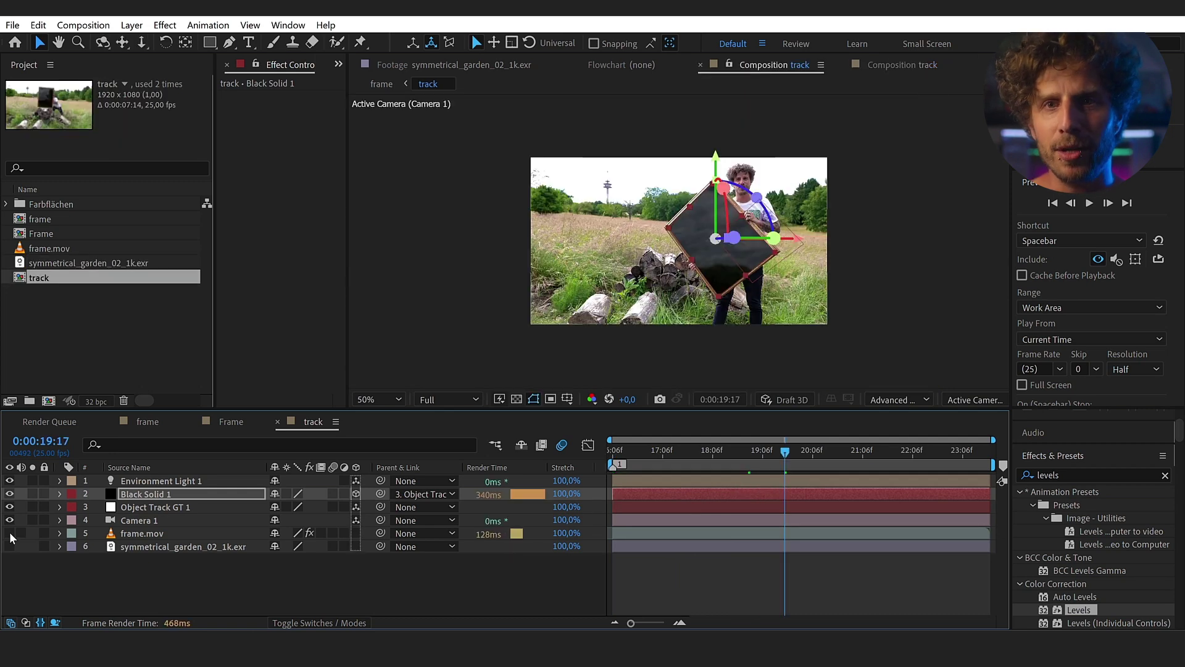
{"action": "left_click", "coordinate": [9, 533]}
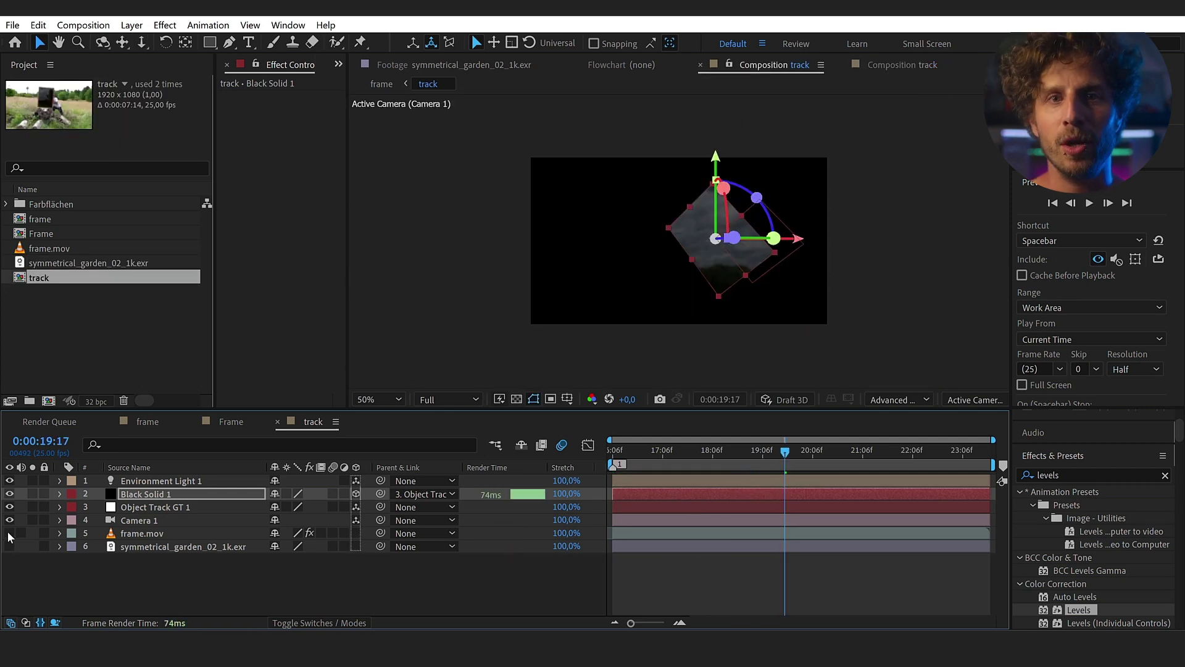
{"action": "left_click", "coordinate": [518, 399]}
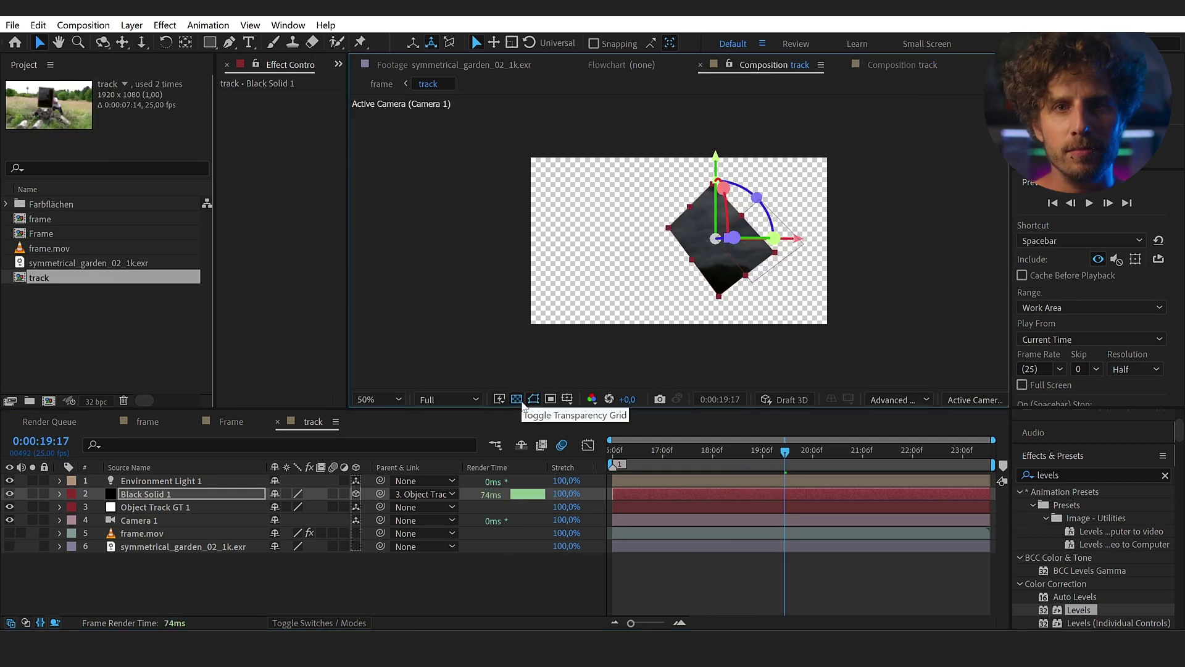
{"action": "left_click", "coordinate": [518, 400]}
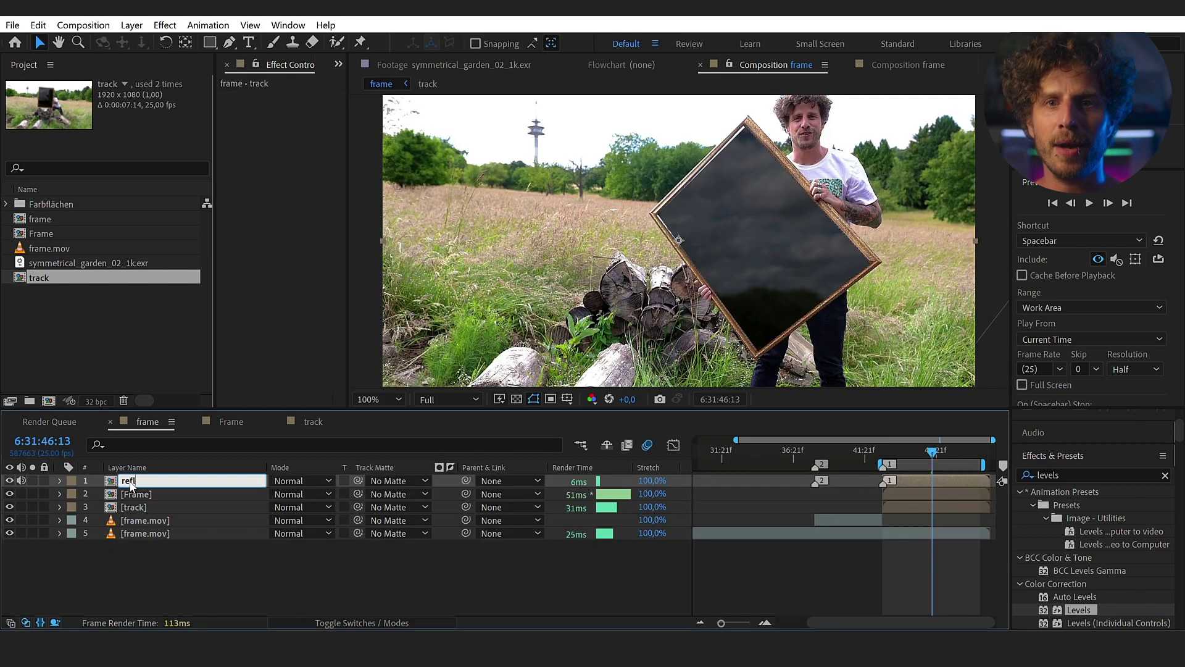
Step: Name the top precomp layer refl and set its blend mode to Add
{"action": "key", "text": "Return"}
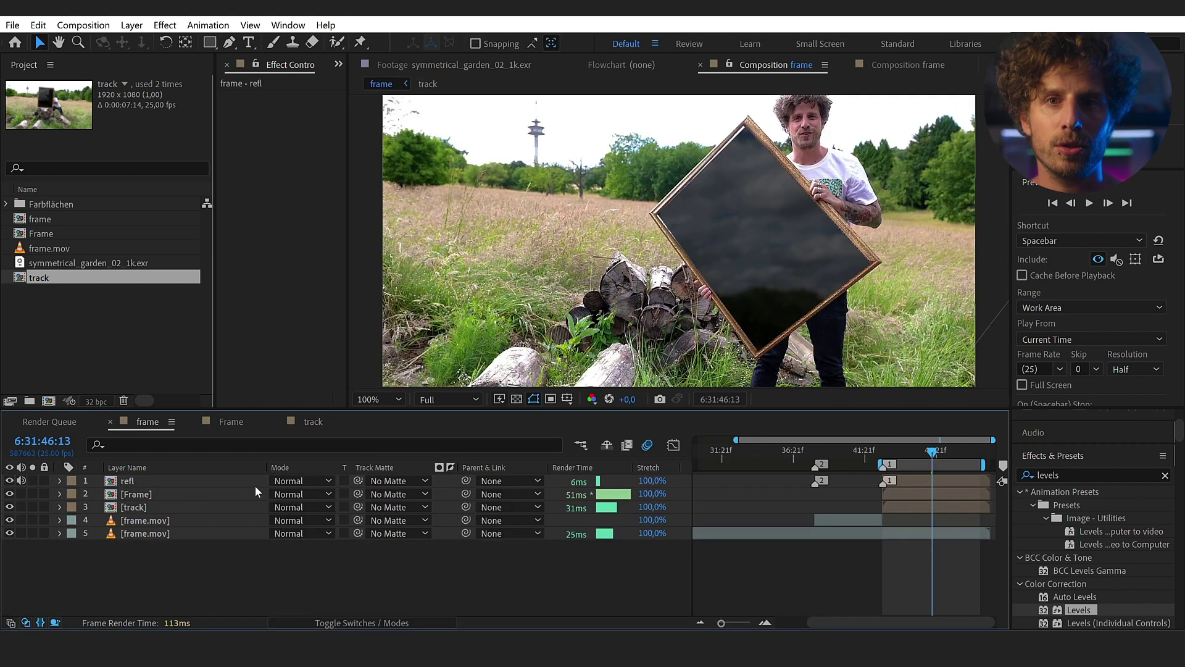
{"action": "left_click", "coordinate": [284, 480]}
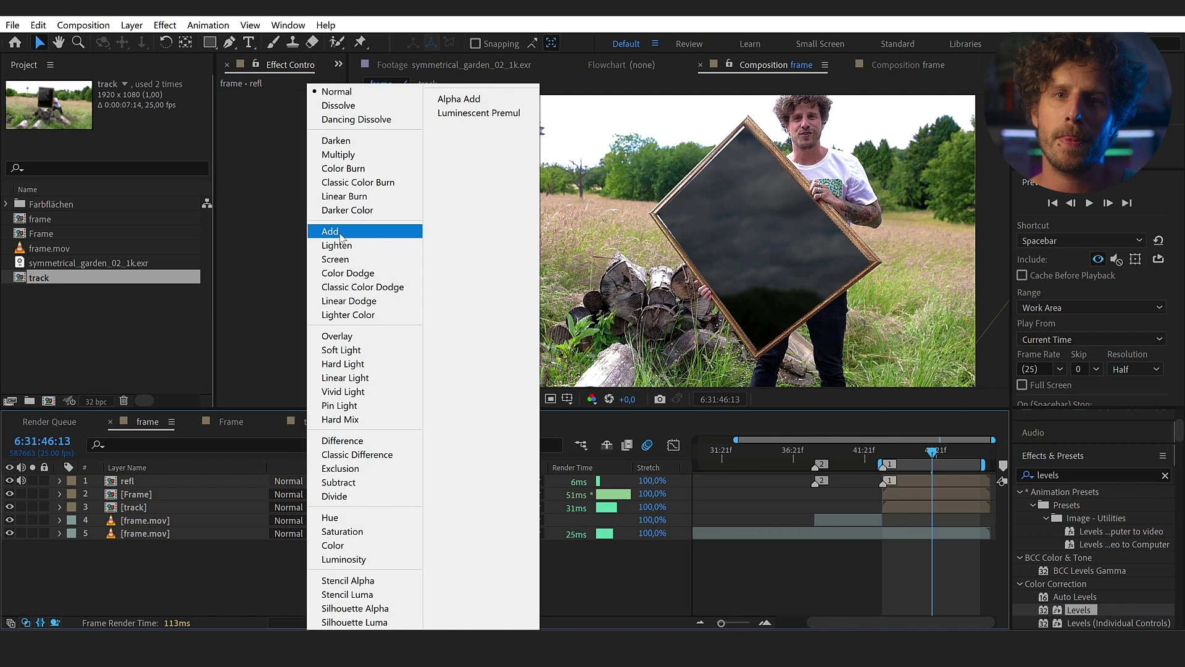
{"action": "left_click", "coordinate": [339, 231]}
Step: Apply a Levels effect to refl at an earlier frame and widen the Effect Controls panel
{"action": "left_click", "coordinate": [911, 450]}
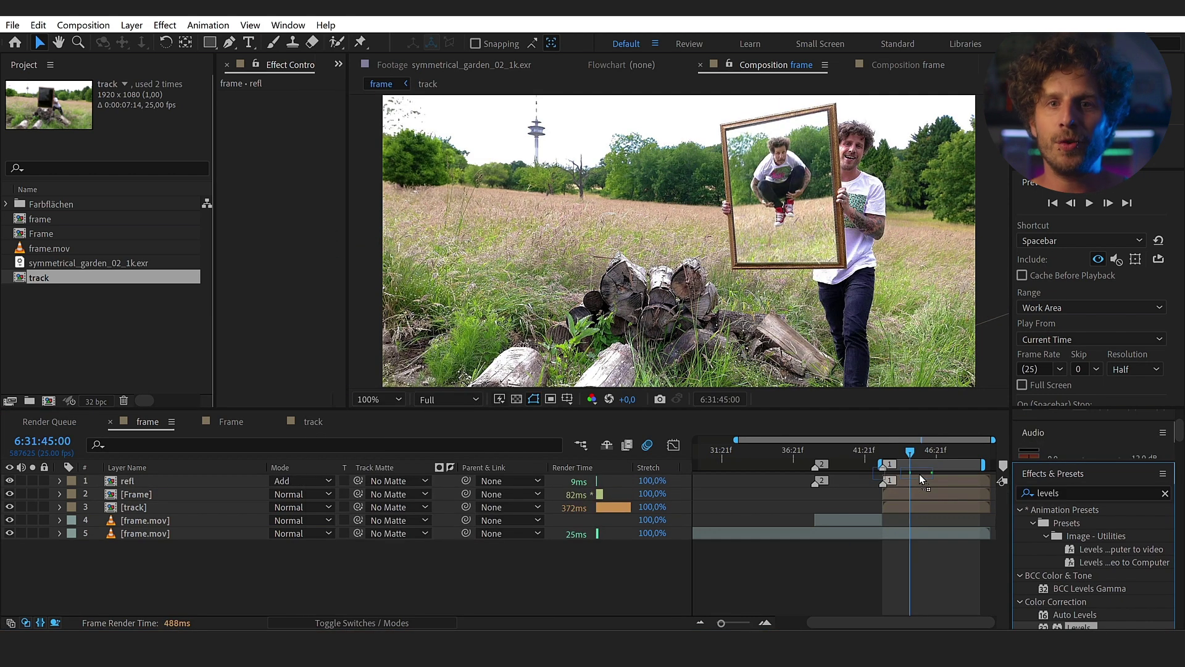
{"action": "left_click_drag", "start_coordinate": [920, 475], "coordinate": [921, 479]}
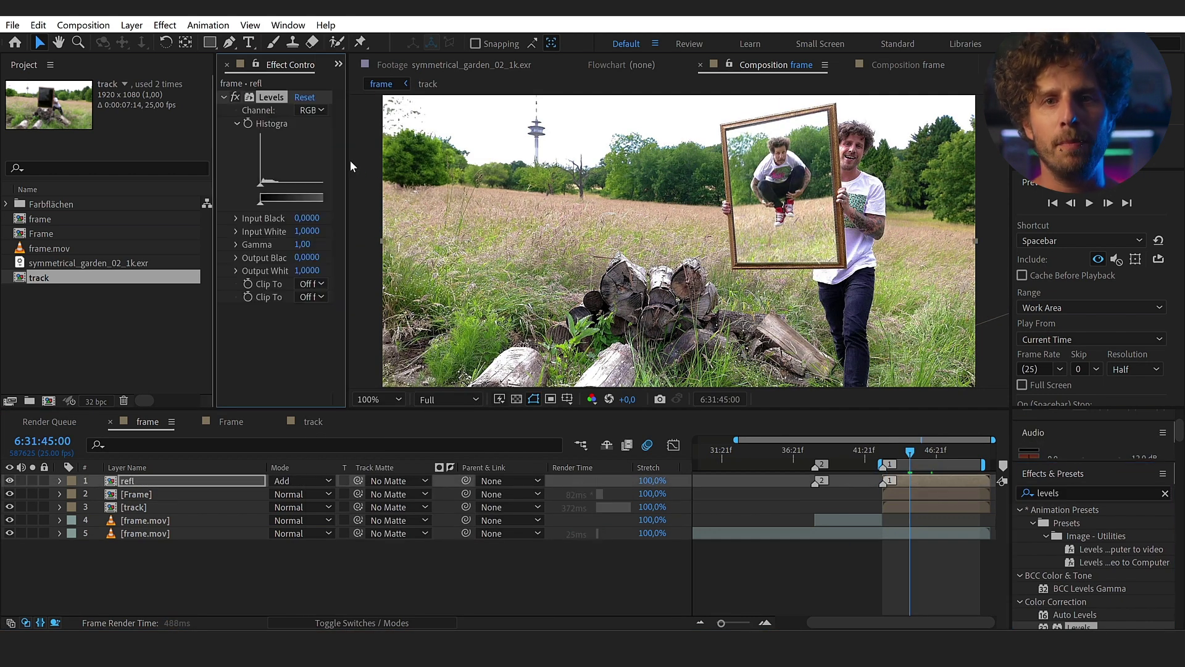
{"action": "left_click_drag", "start_coordinate": [350, 163], "coordinate": [488, 174]}
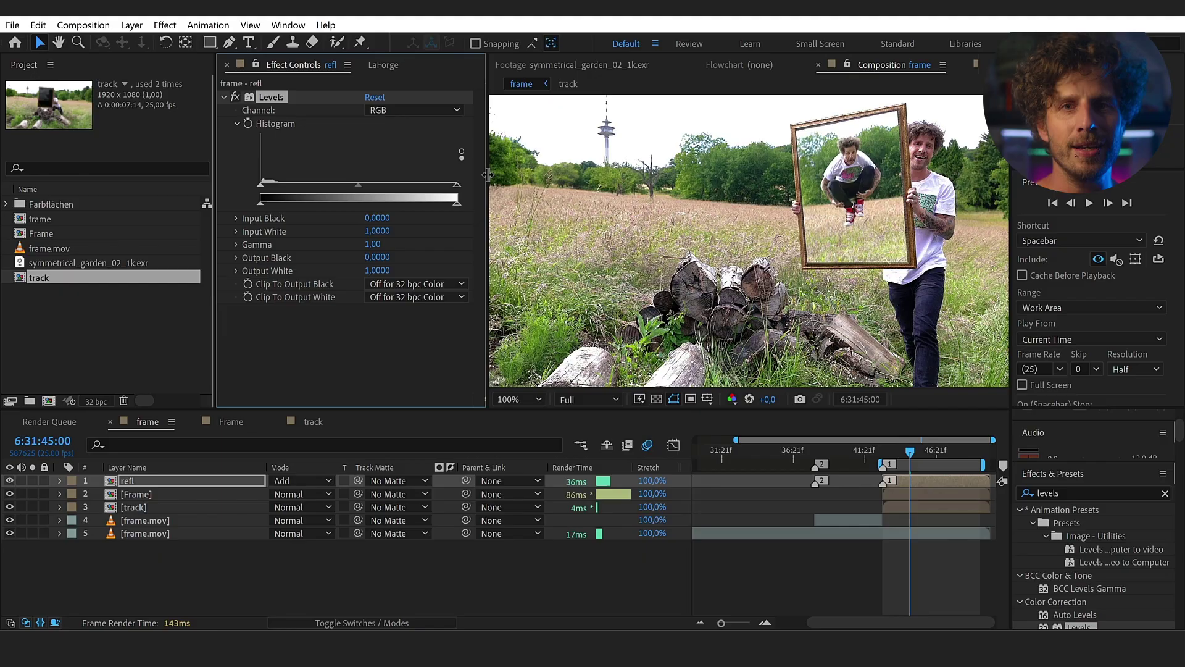